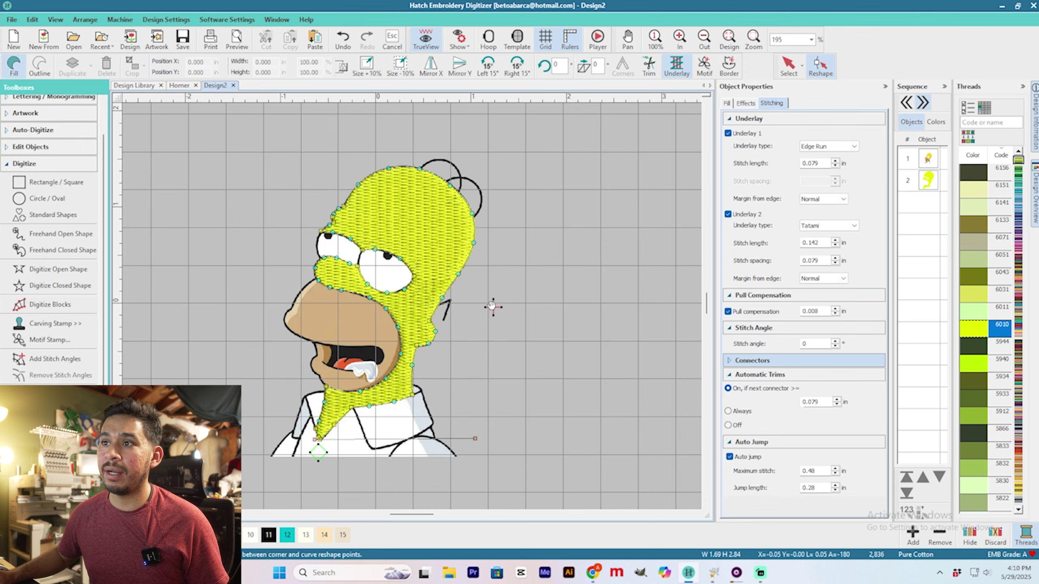
# Move the yellow head fill's stitch end point to just above the top of the head and finish reshaping the fill.
pyautogui.scroll(1, 447, 316)
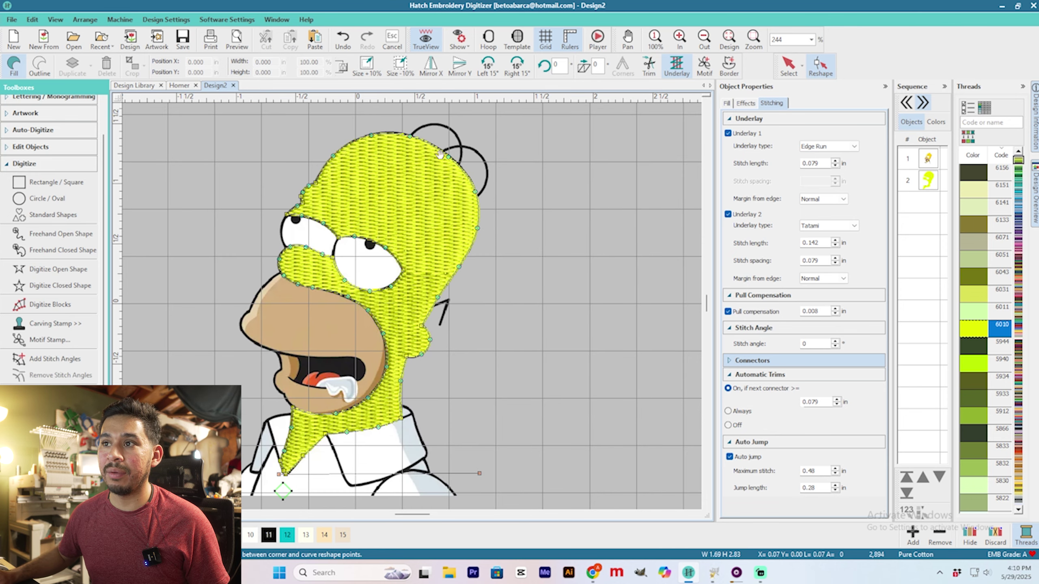
pyautogui.scroll(2, 401, 135)
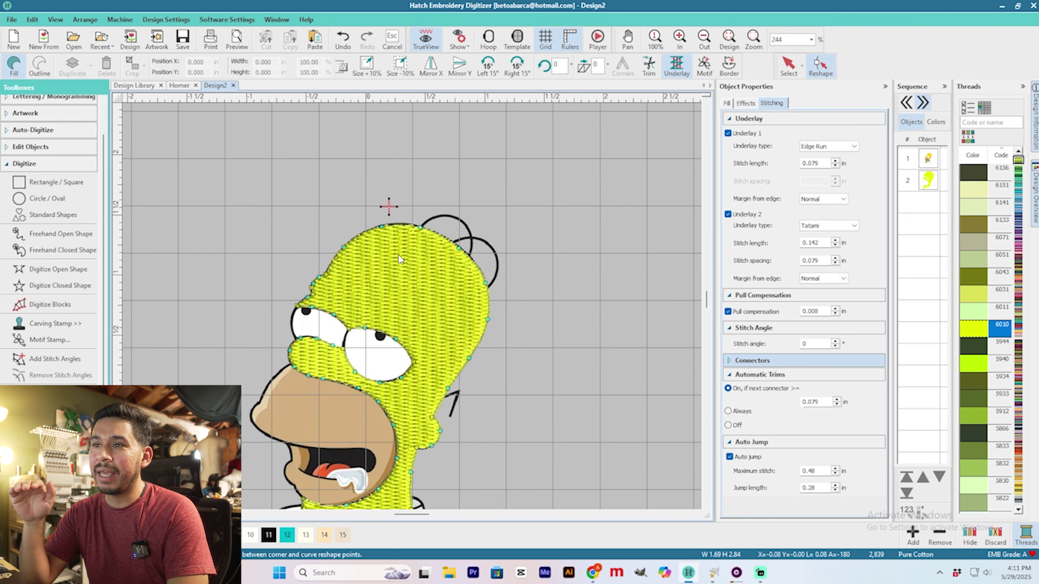
pyautogui.moveTo(388, 206)
pyautogui.mouseDown()
pyautogui.moveTo(501, 366)
pyautogui.moveTo(392, 214)
pyautogui.mouseUp()
pyautogui.scroll(-2, 425, 311)
pyautogui.scroll(-1, 411, 307)
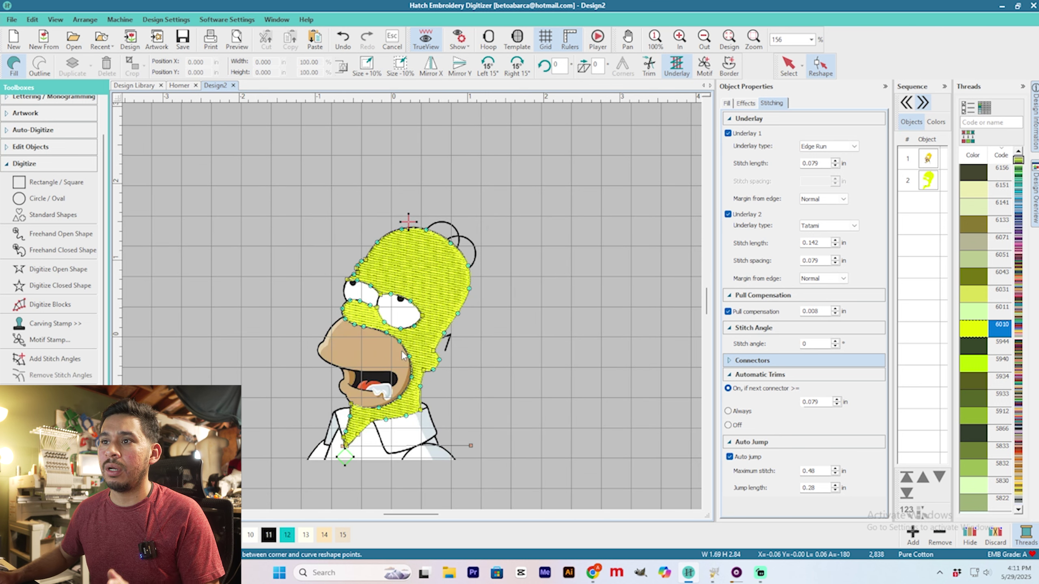
pyautogui.scroll(1, 403, 380)
pyautogui.click(788, 67)
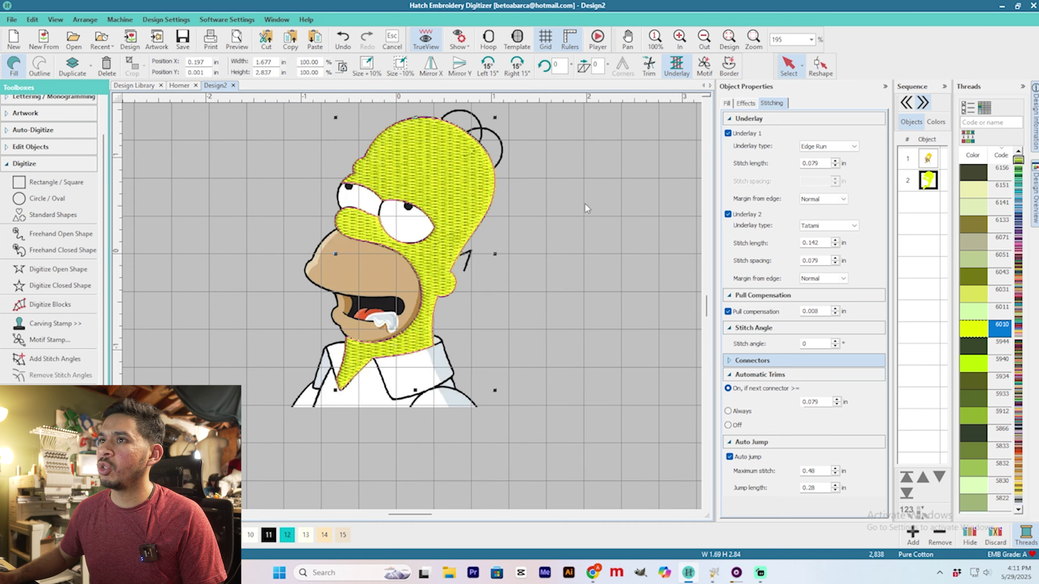
pyautogui.click(503, 204)
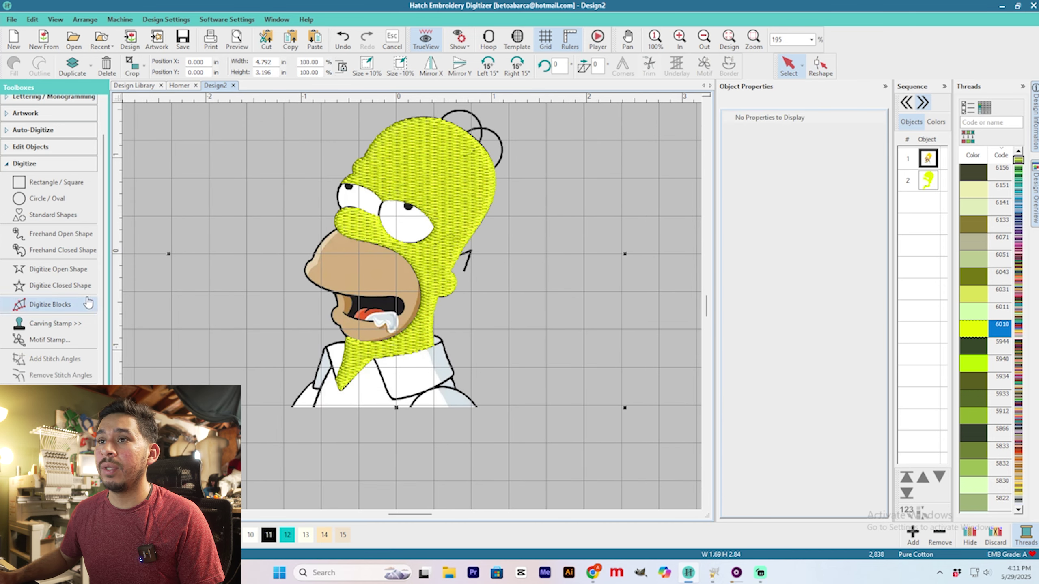
# Digitize a closed white Tatami fill that follows the outline of both eyes as a single shape.
pyautogui.click(71, 285)
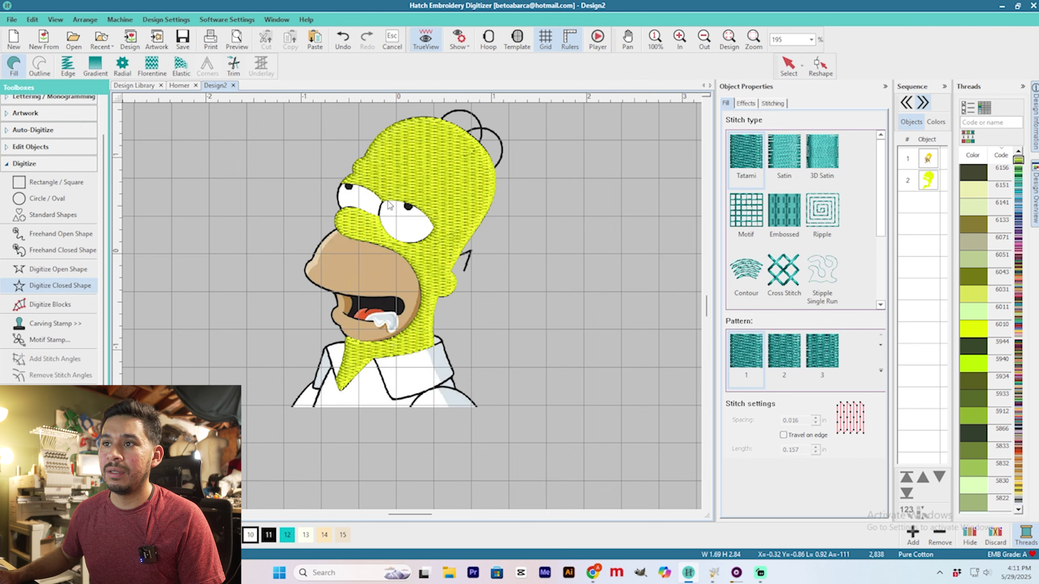
pyautogui.scroll(4, 389, 204)
pyautogui.rightClick(341, 269)
pyautogui.rightClick(372, 281)
pyautogui.click(405, 310)
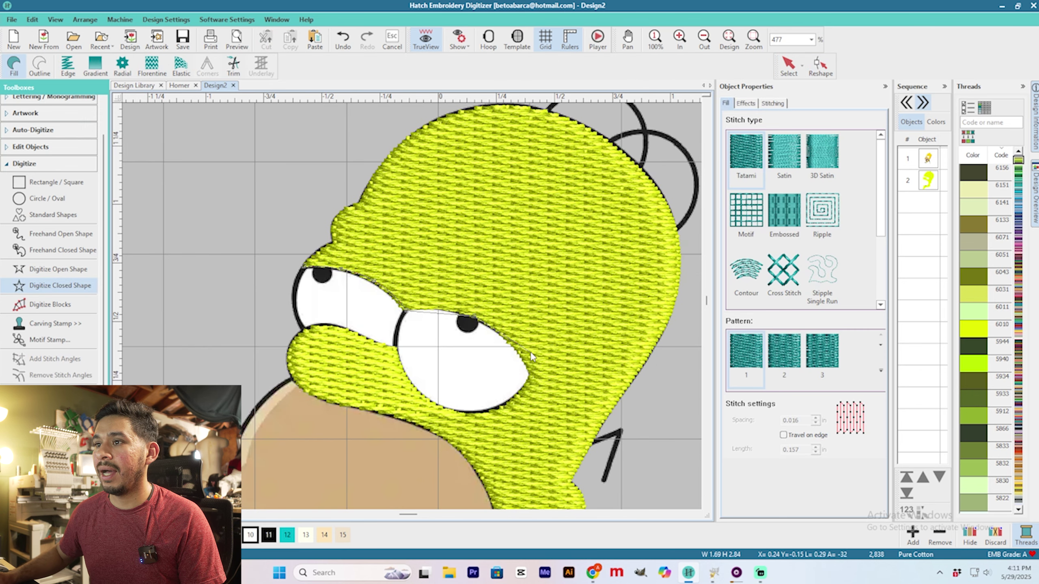
pyautogui.click(531, 375)
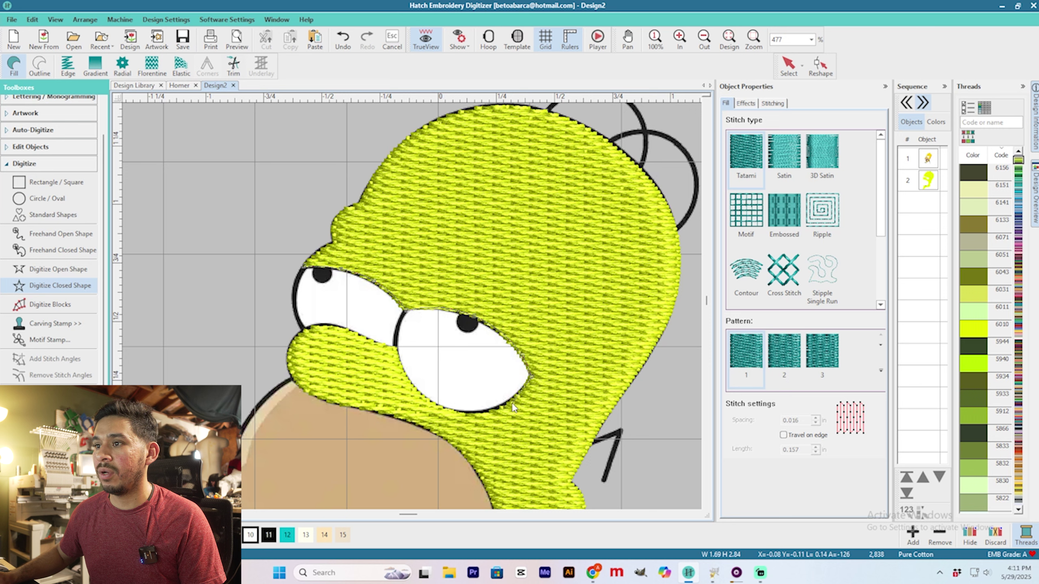
pyautogui.rightClick(462, 412)
pyautogui.rightClick(419, 392)
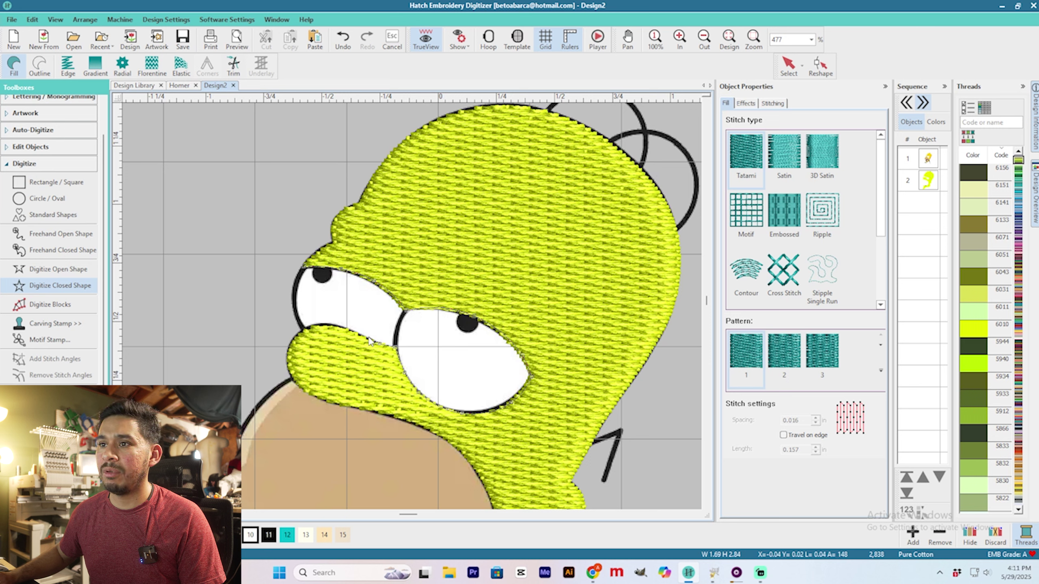
pyautogui.click(290, 352)
pyautogui.press('BackSpace')
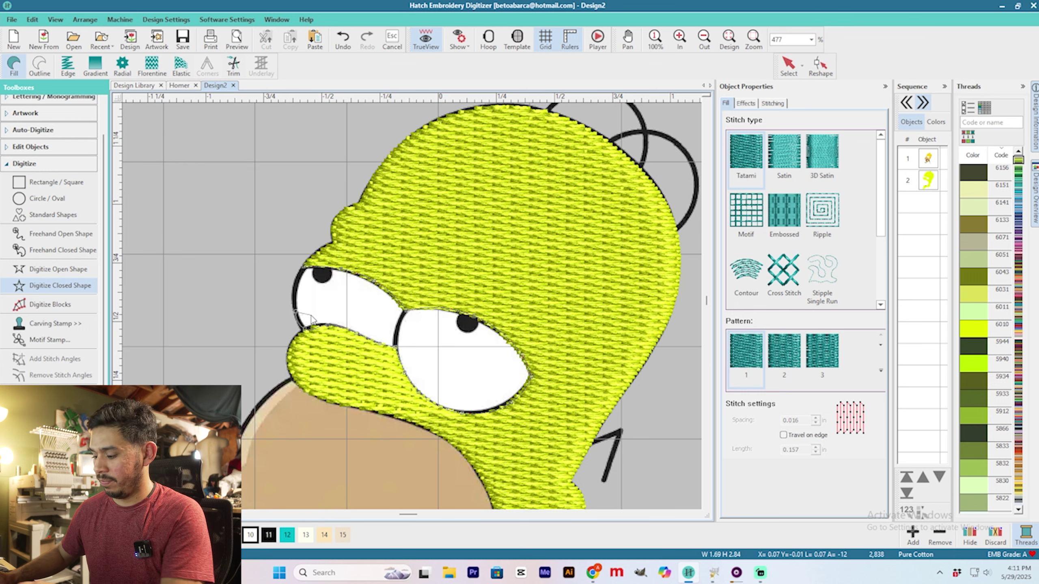
pyautogui.click(303, 274)
pyautogui.press('Return')
# Reshape the white eye fill by rotating its stitch angle line to about 74°.
pyautogui.click(788, 65)
pyautogui.click(819, 65)
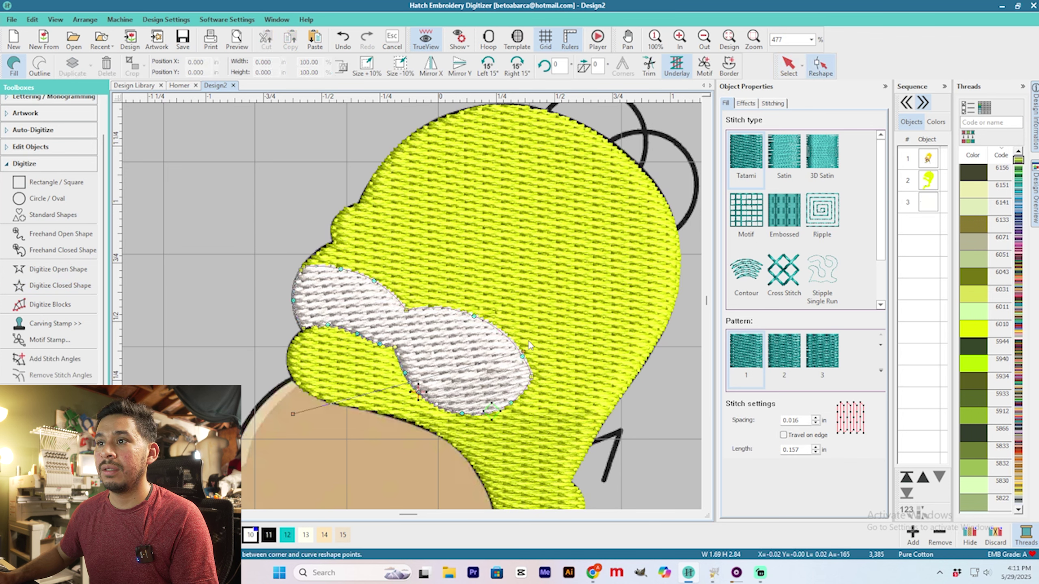
pyautogui.moveTo(524, 352); pyautogui.dragTo(347, 219)
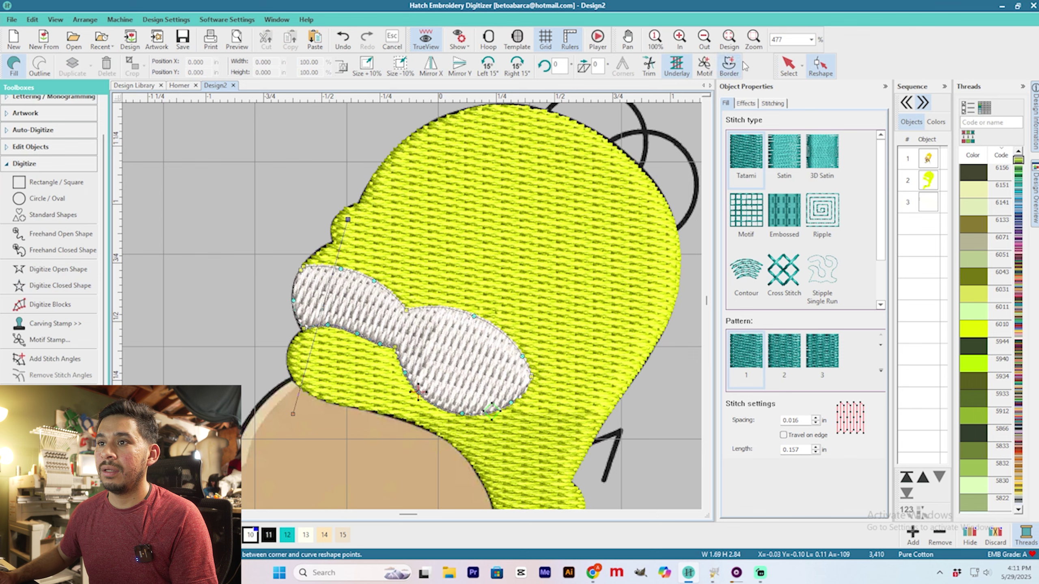
pyautogui.click(788, 65)
pyautogui.click(506, 325)
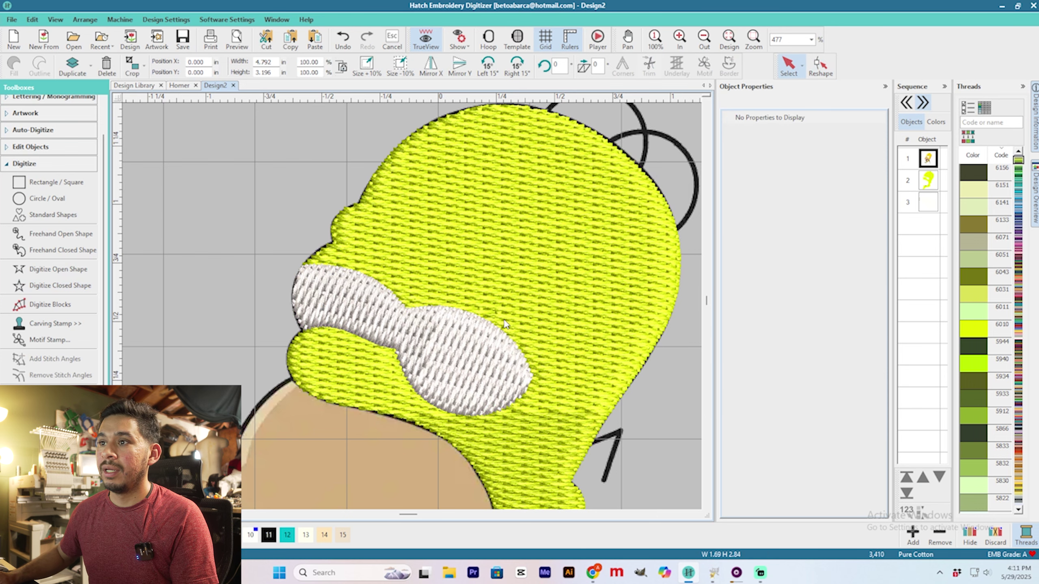
pyautogui.scroll(-2, 408, 279)
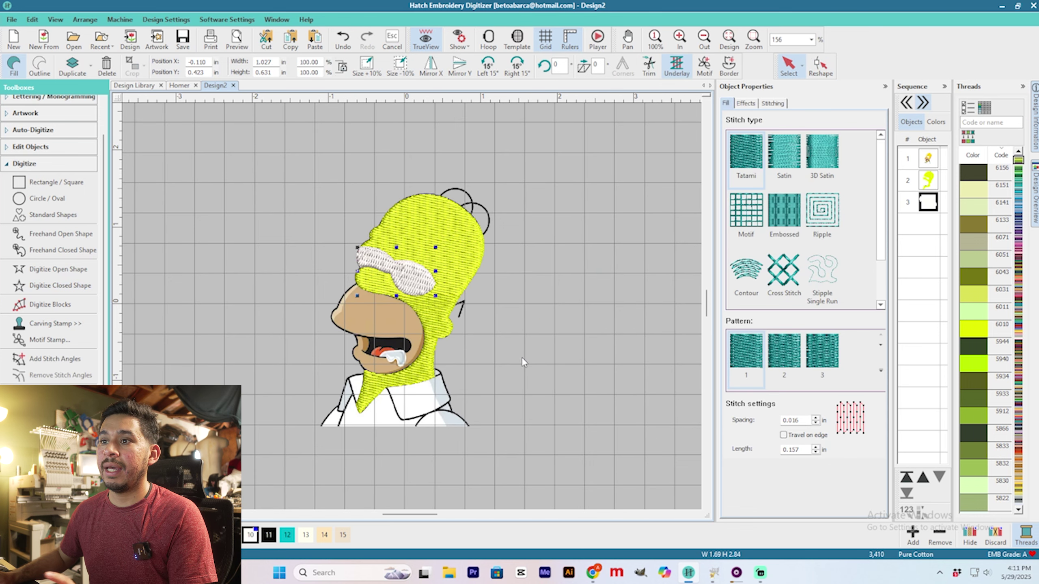
# Move the white eye fill's stitch start point to just beyond the right-hand eye.
pyautogui.scroll(2, 406, 276)
pyautogui.click(412, 308)
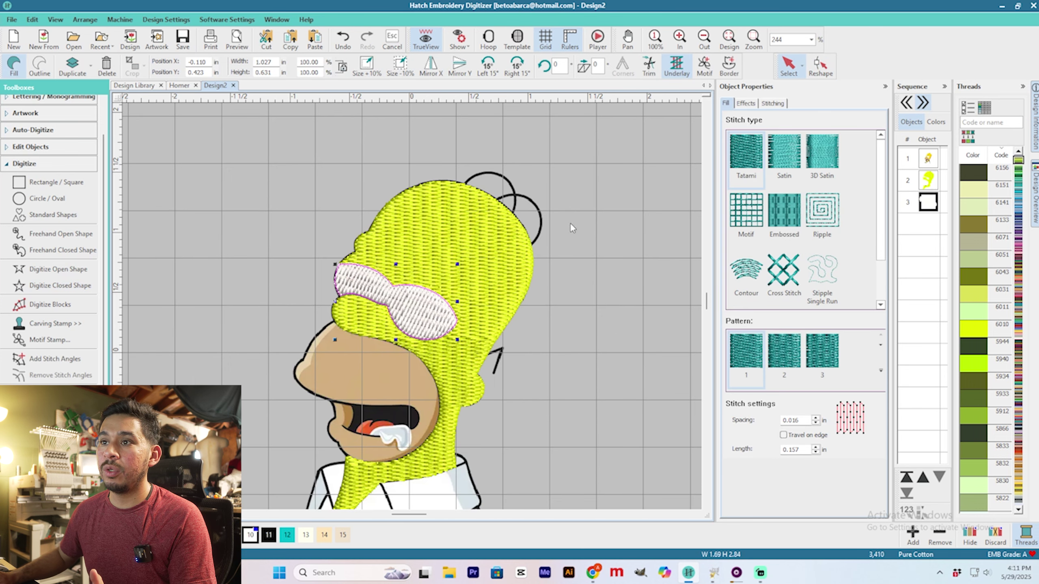
pyautogui.click(819, 66)
pyautogui.scroll(1, 412, 312)
pyautogui.moveTo(353, 348); pyautogui.dragTo(395, 329)
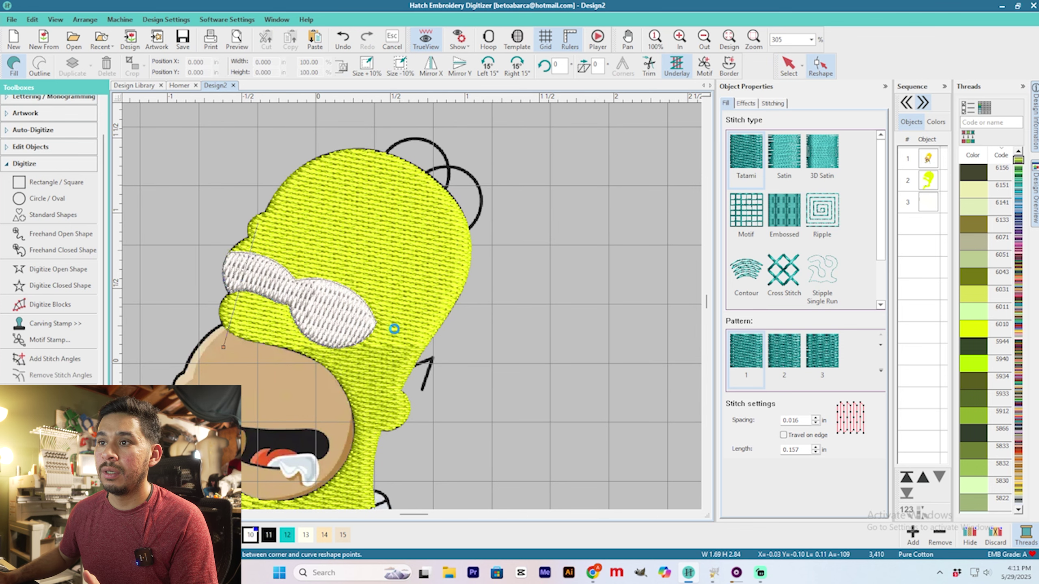
# Place the eye fill's stitch end point just outside the upper-left edge of the eyes and turn its automatic trims off.
pyautogui.moveTo(303, 333); pyautogui.dragTo(209, 244)
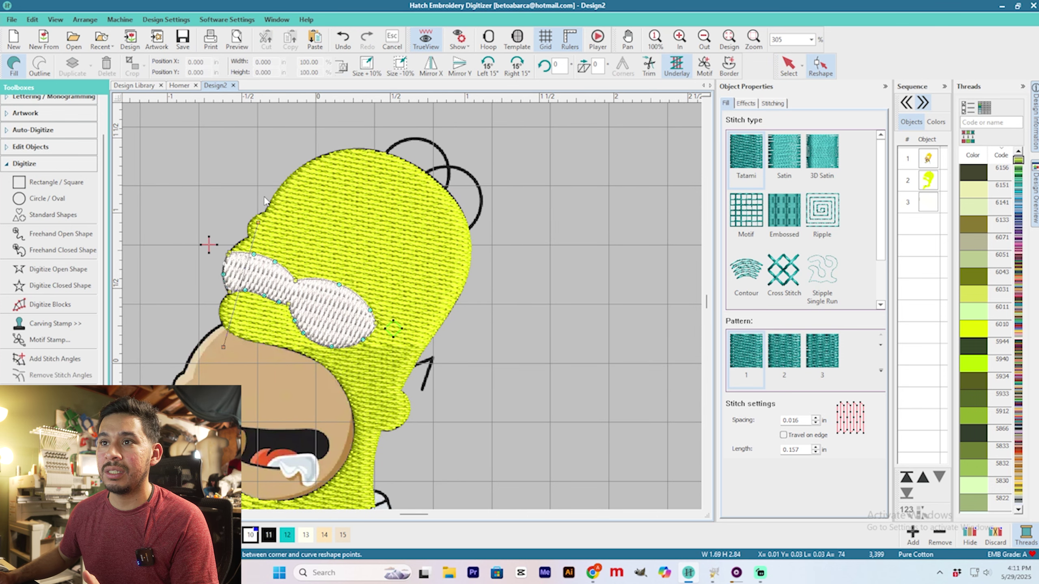
pyautogui.moveTo(208, 244); pyautogui.dragTo(211, 248)
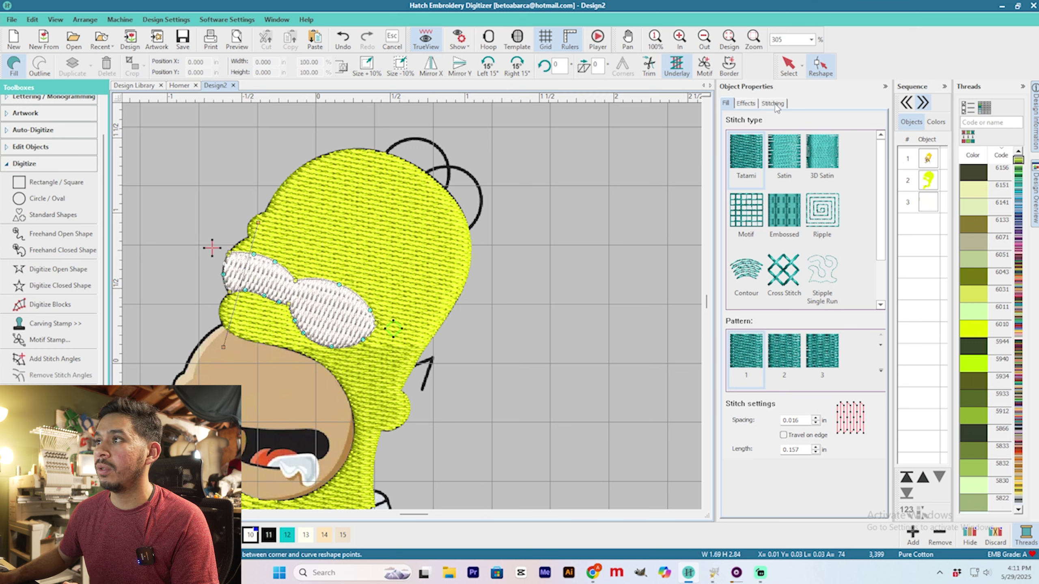
pyautogui.click(761, 104)
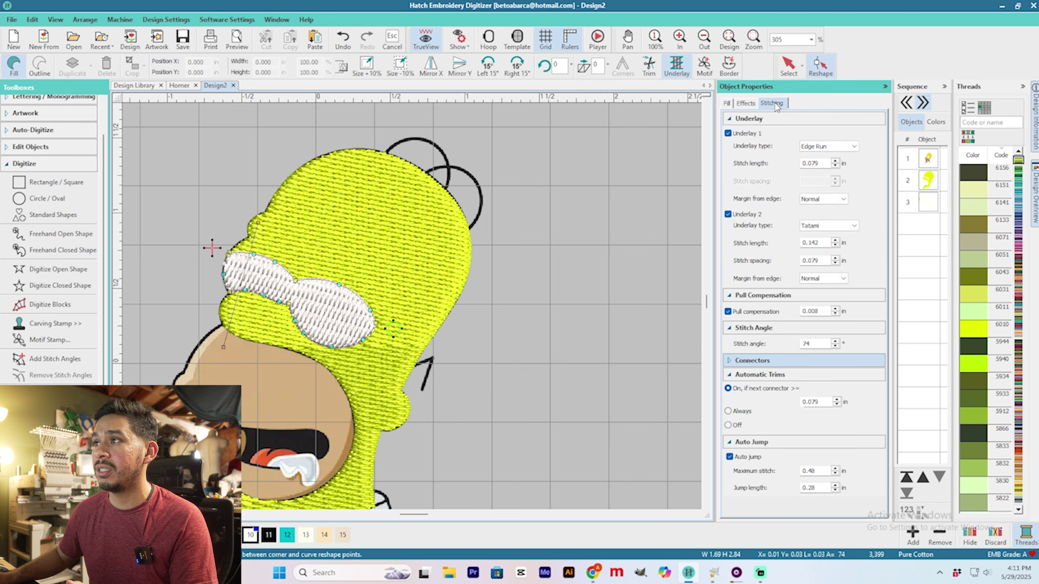
pyautogui.click(737, 428)
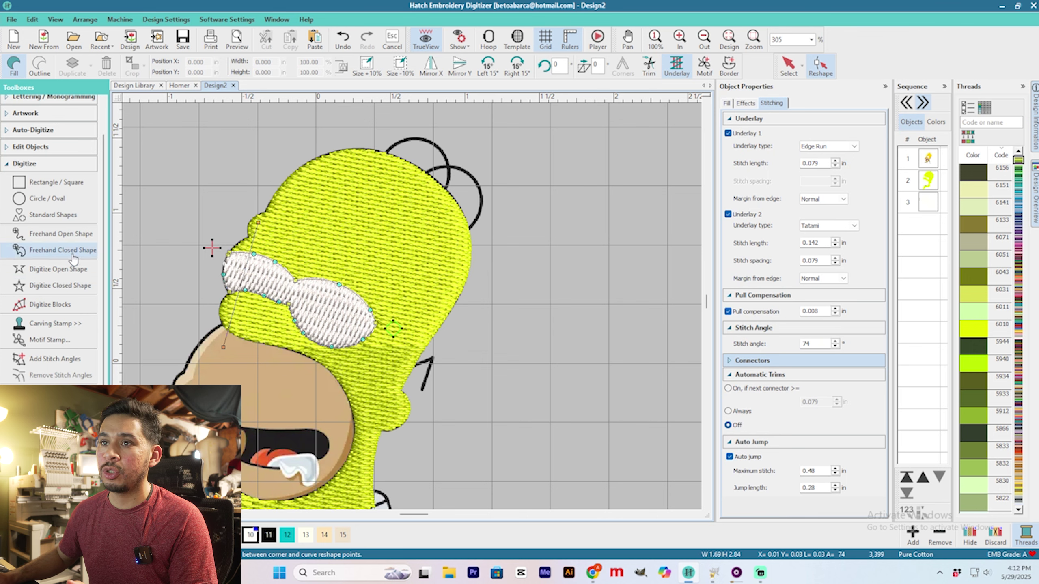
# Begin an open Single Run line at the left-hand eye's outer edge and trace it down the face around the nose.
pyautogui.click(58, 269)
pyautogui.scroll(2, 754, 192)
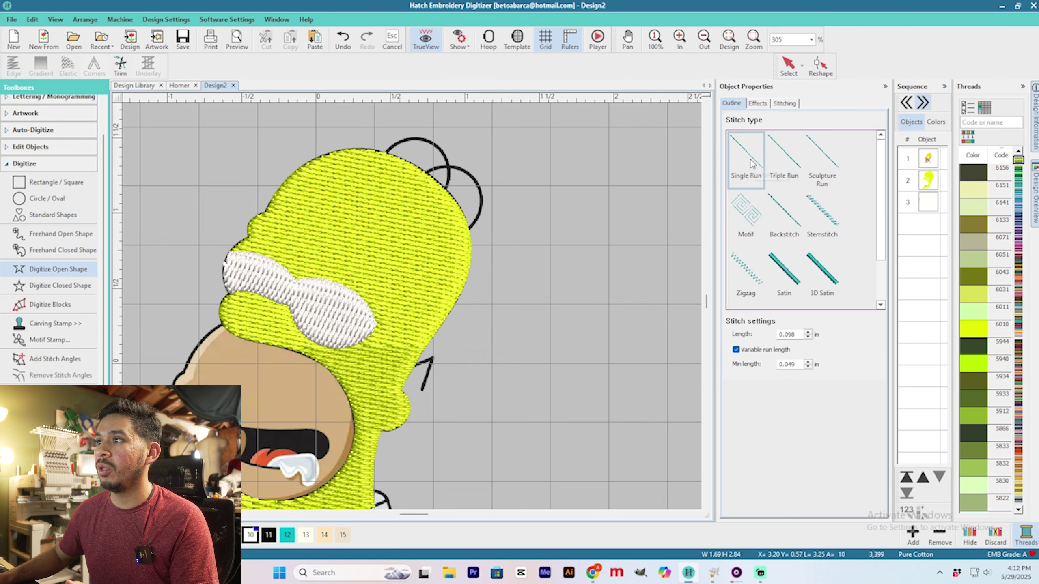
pyautogui.scroll(4, 458, 300)
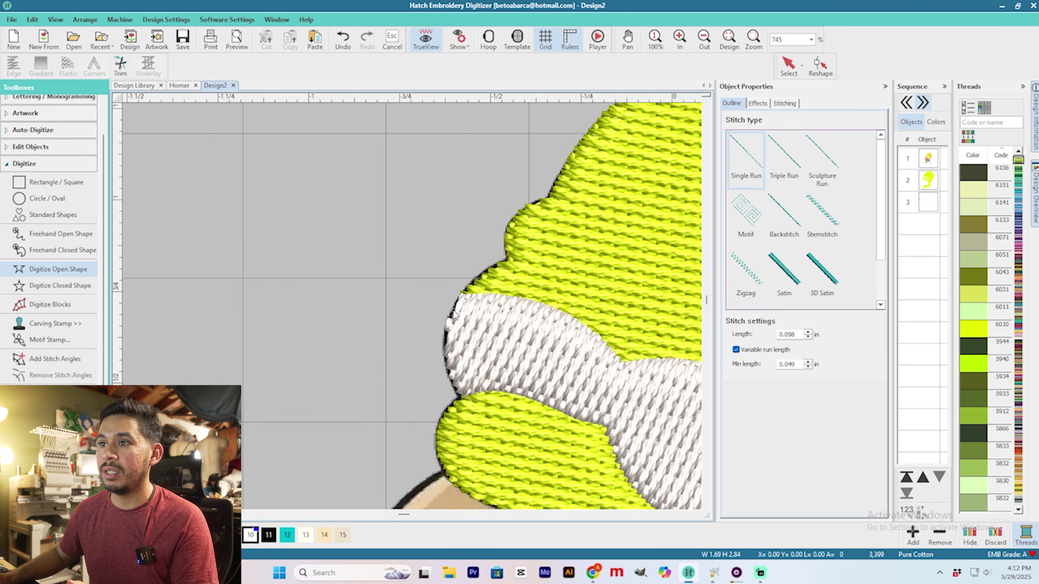
pyautogui.rightClick(445, 356)
pyautogui.click(460, 404)
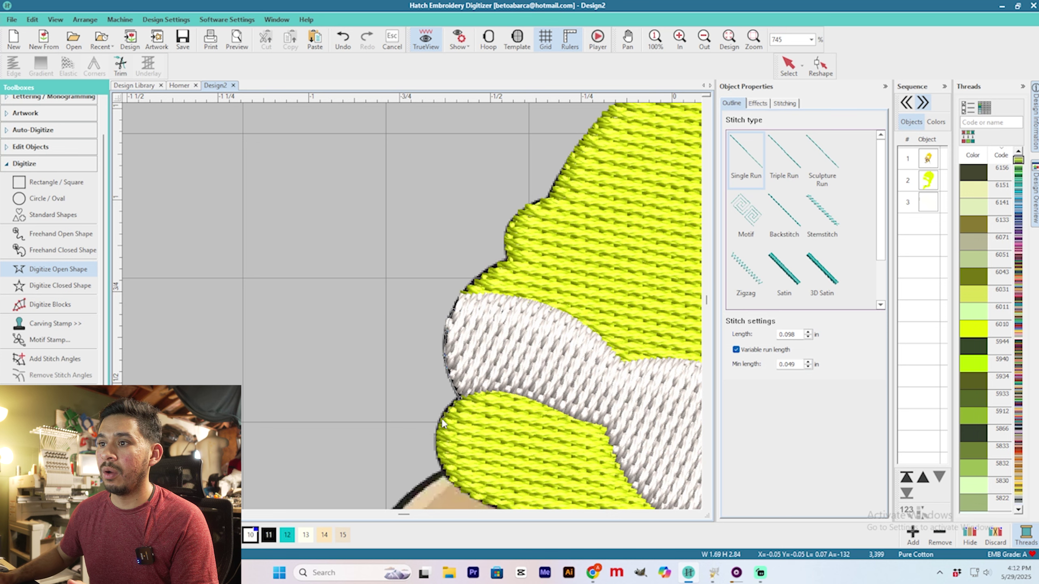
pyautogui.scroll(-1, 436, 442)
pyautogui.scroll(-2, 420, 330)
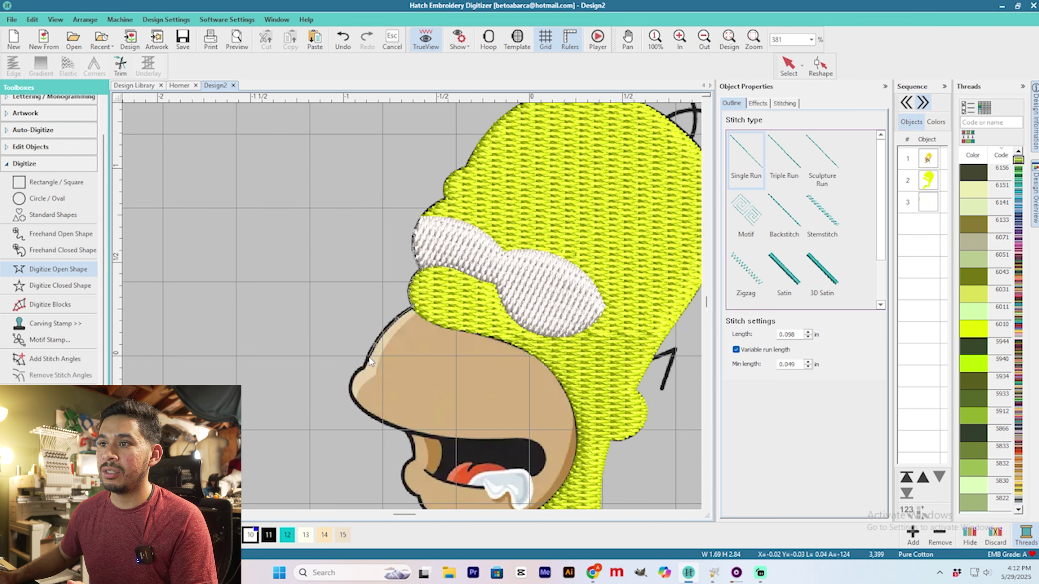
pyautogui.scroll(3, 375, 347)
pyautogui.click(379, 376)
pyautogui.click(402, 408)
pyautogui.scroll(-3, 405, 408)
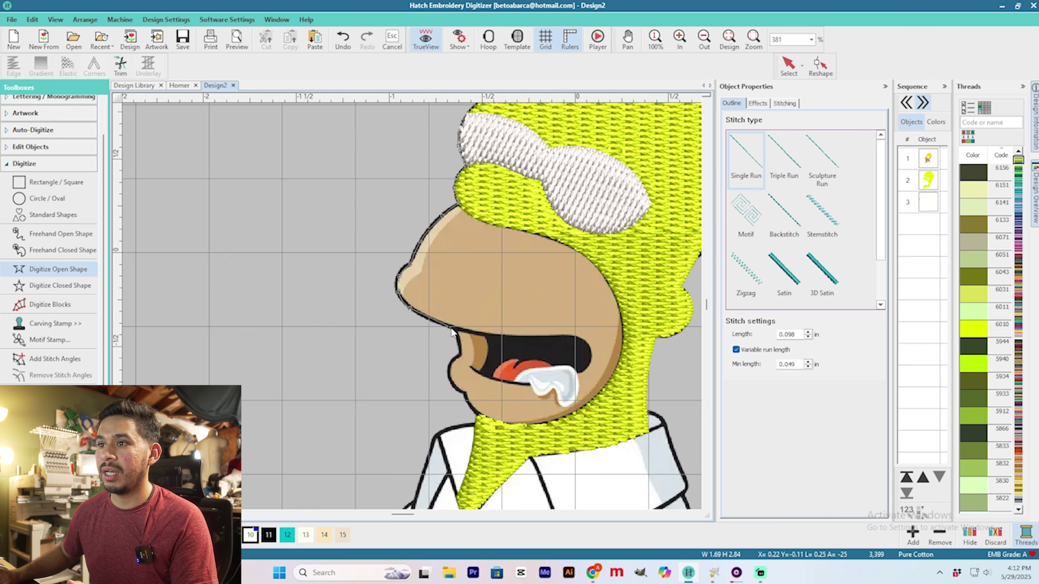
# Continue the run line from under the nose along the lips and chin to the shirt collar, finish it, and check its trim settings.
pyautogui.scroll(4, 459, 346)
pyautogui.click(415, 330)
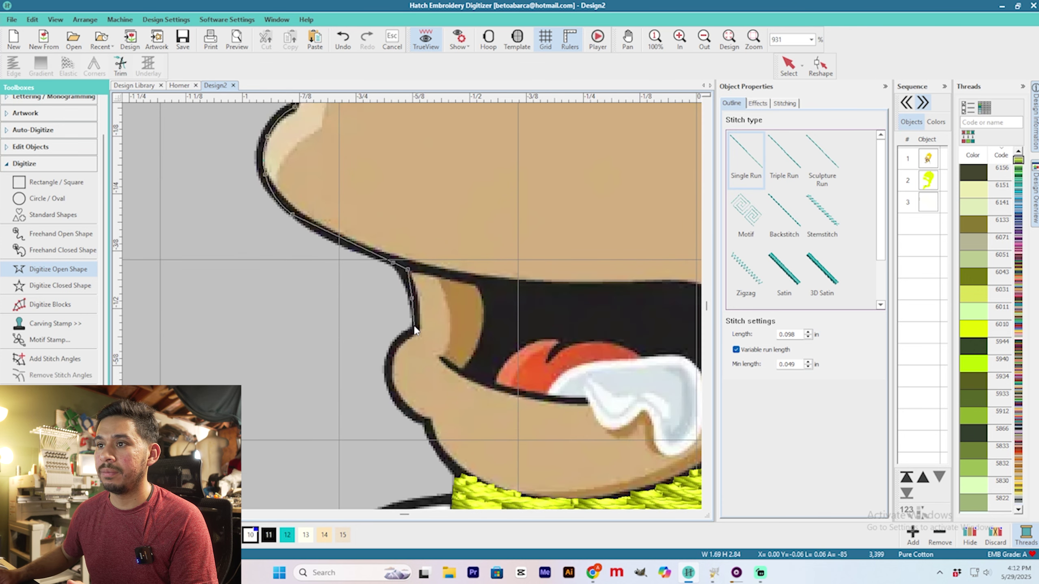
pyautogui.scroll(-3, 415, 330)
pyautogui.click(411, 352)
pyautogui.click(412, 374)
pyautogui.click(436, 406)
pyautogui.click(445, 417)
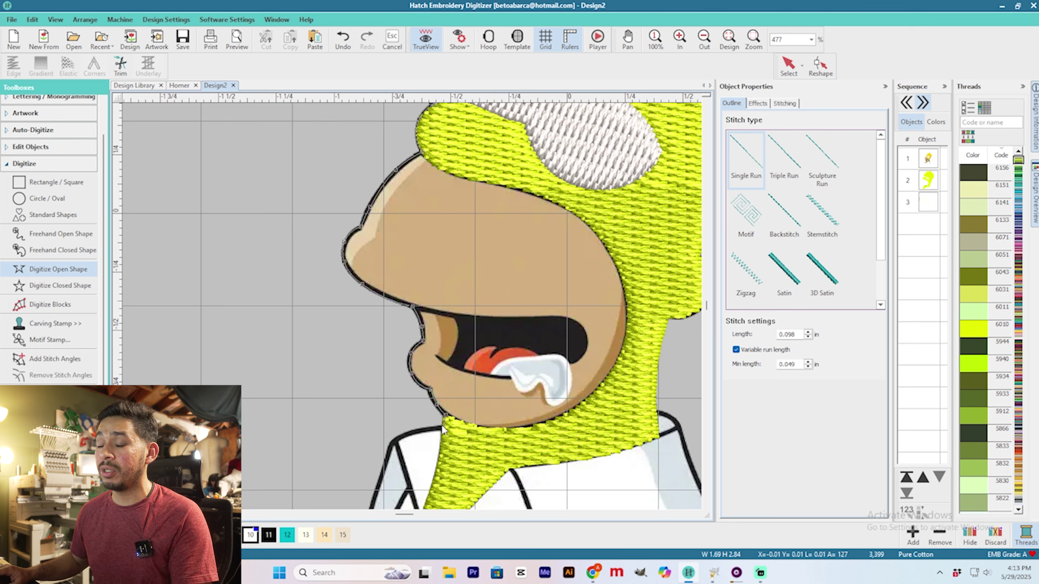
pyautogui.press('Return')
pyautogui.click(775, 74)
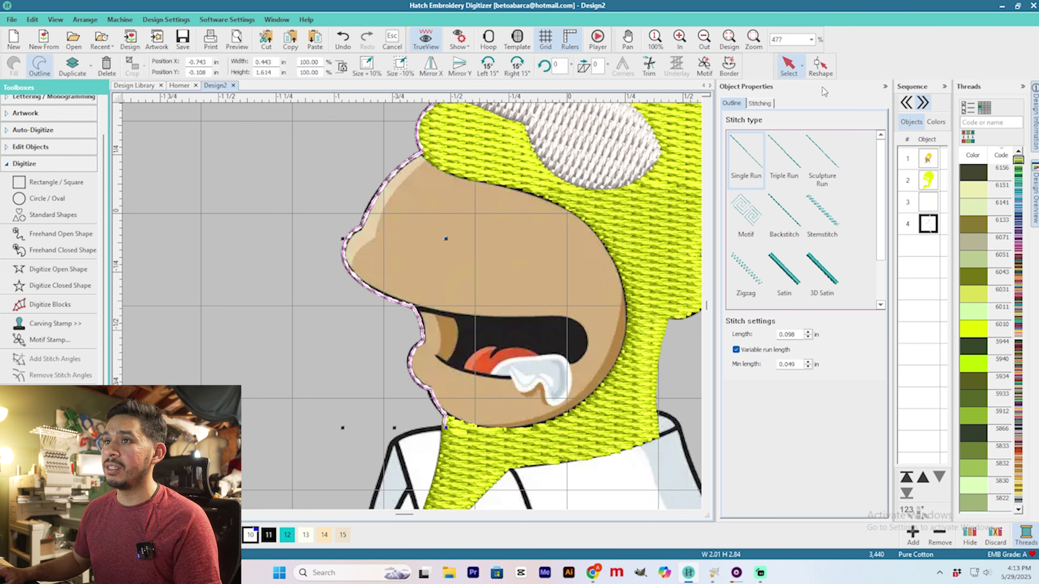
pyautogui.click(764, 103)
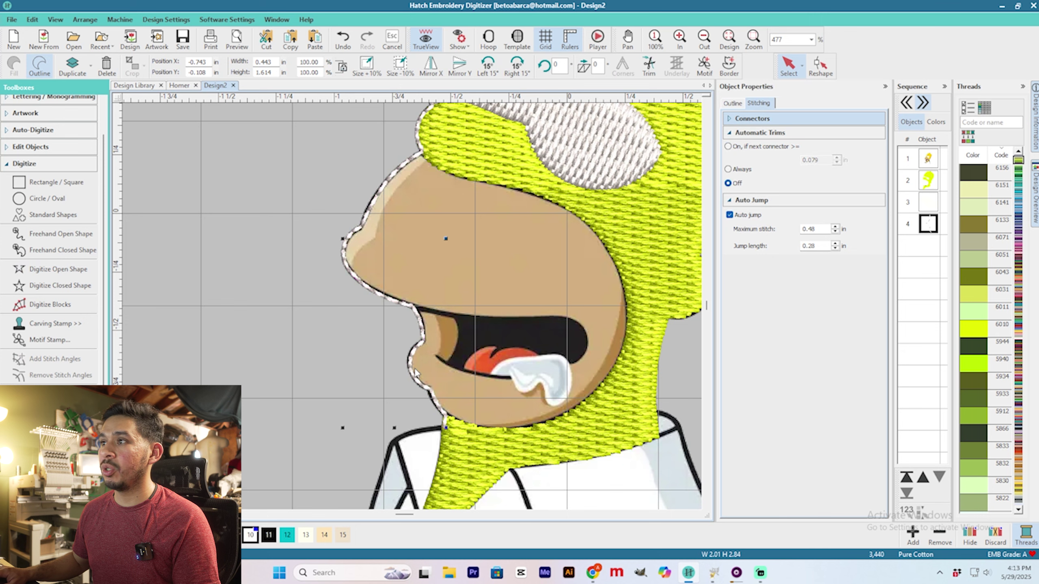
# Begin a closed Single Run shape for the shirt, tracing its bare outline across the bottom edge and up the right-hand shoulder and collar.
pyautogui.click(57, 285)
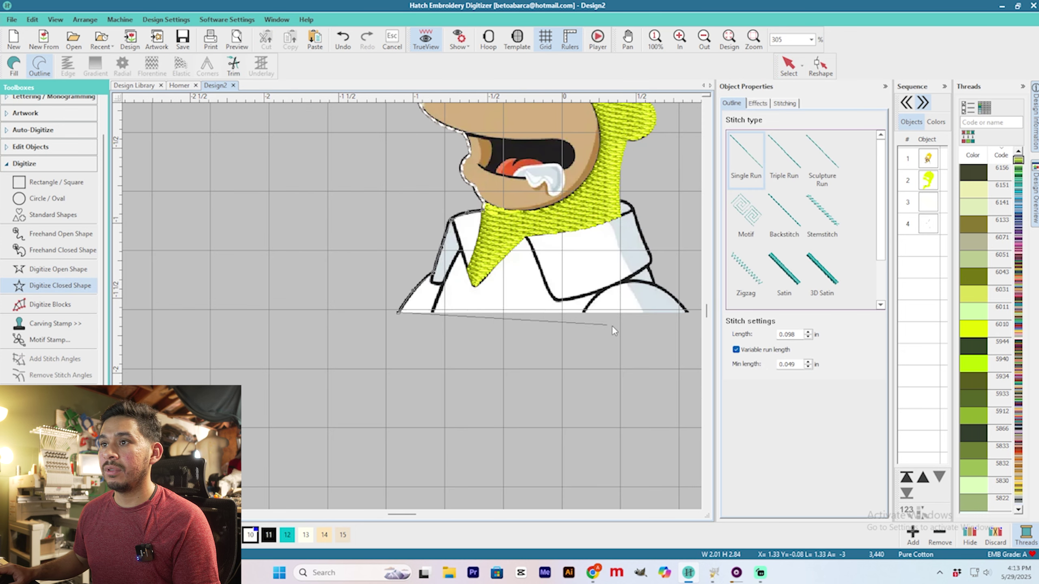
pyautogui.scroll(2, 420, 289)
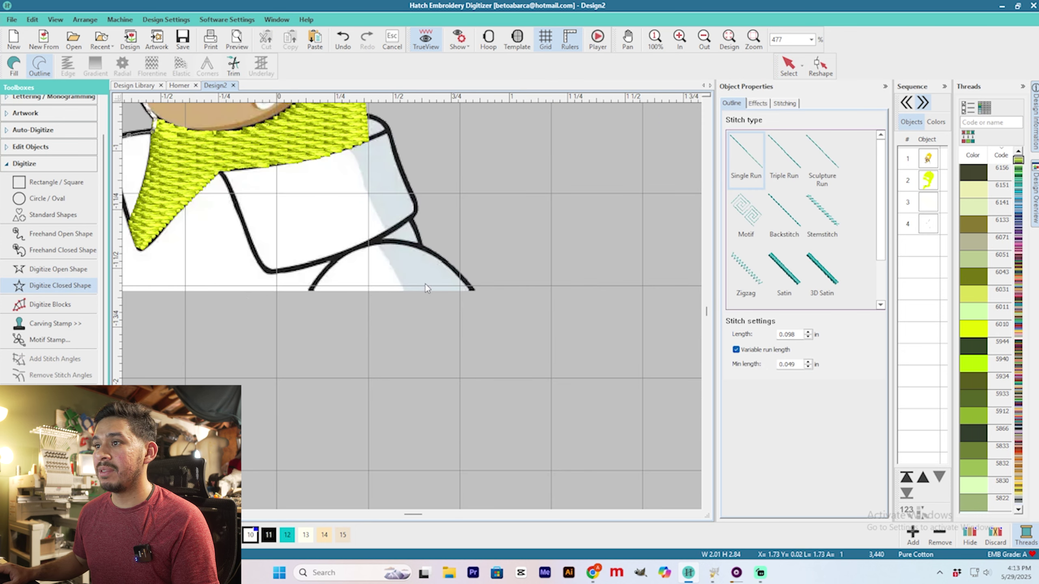
pyautogui.click(472, 290)
pyautogui.click(448, 268)
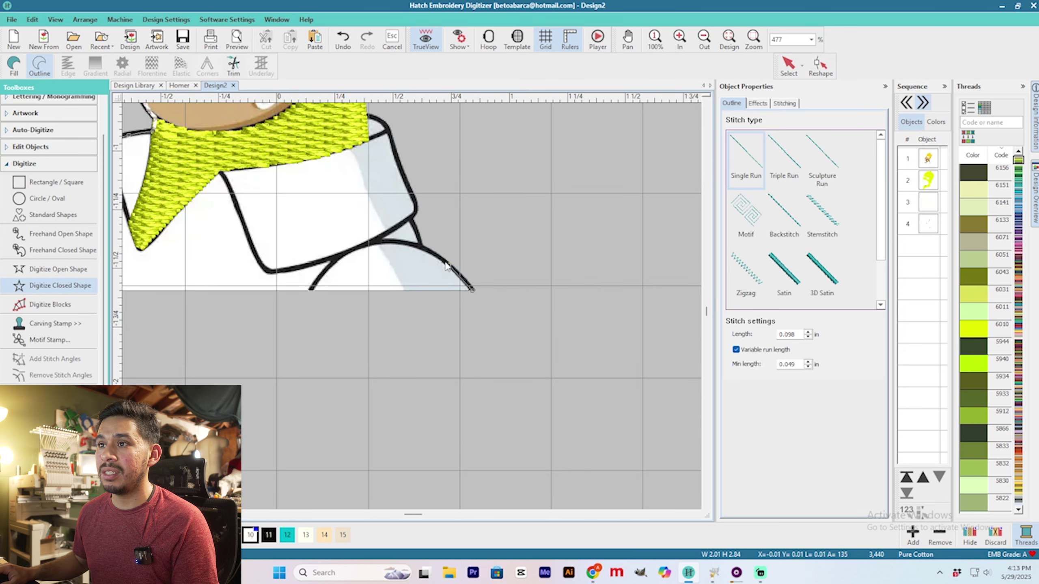
pyautogui.click(420, 247)
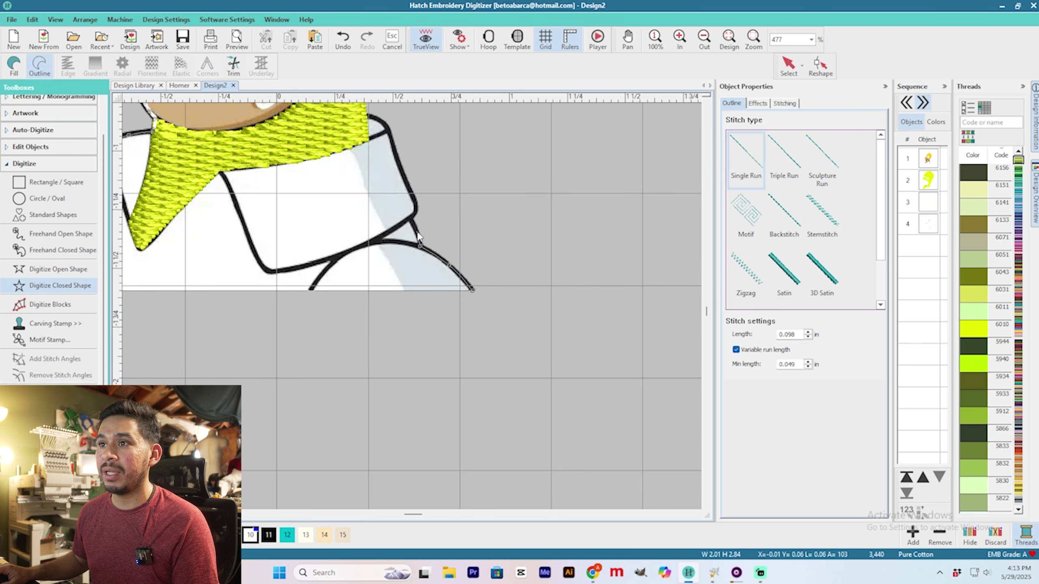
pyautogui.click(416, 201)
pyautogui.click(396, 150)
pyautogui.scroll(3, 392, 131)
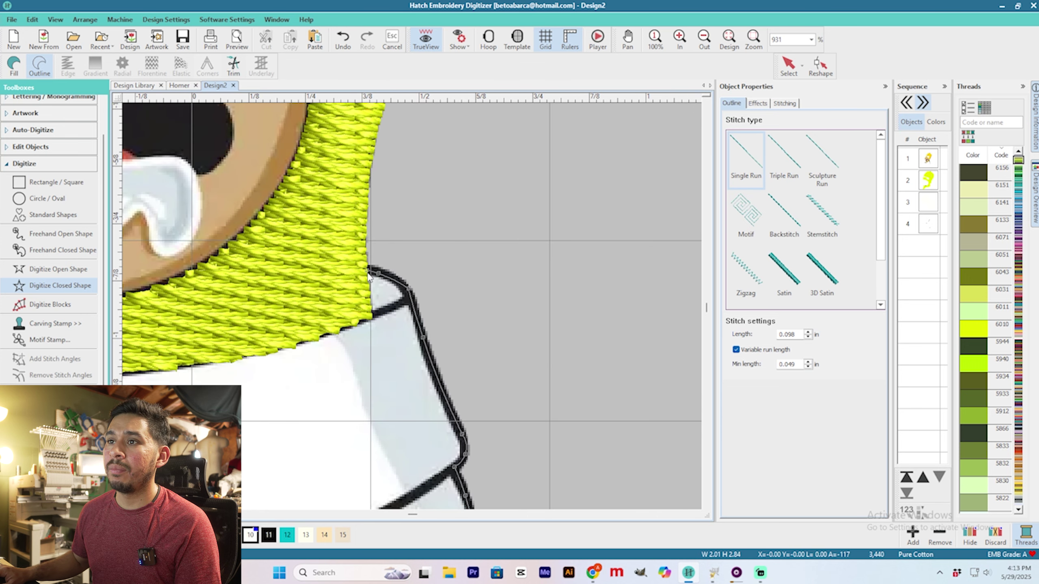
# Continue the shirt outline along the collar's edge under the neck, close it at the chin, and select the finished shape.
pyautogui.scroll(-2, 278, 354)
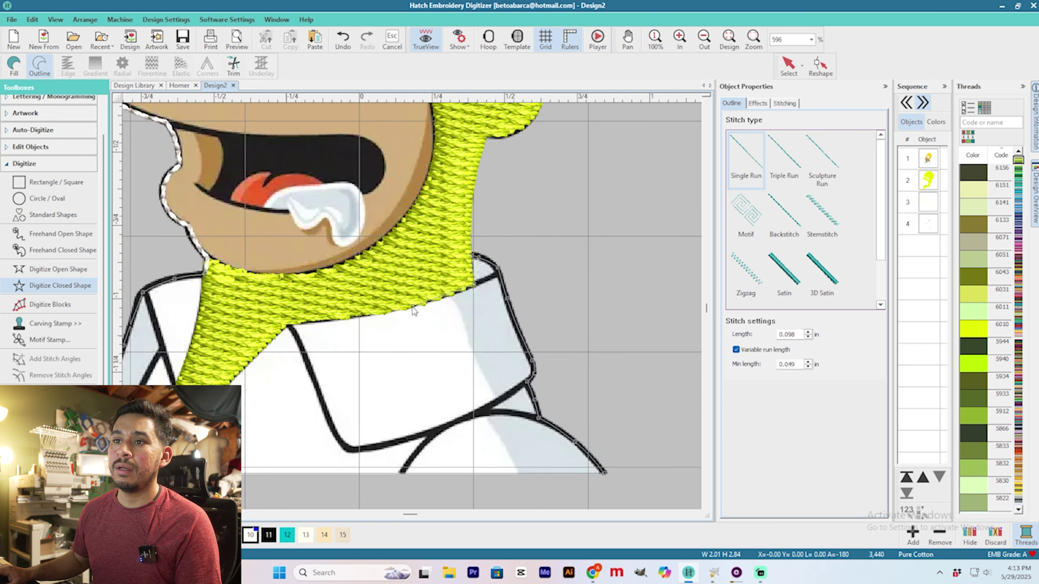
pyautogui.click(288, 326)
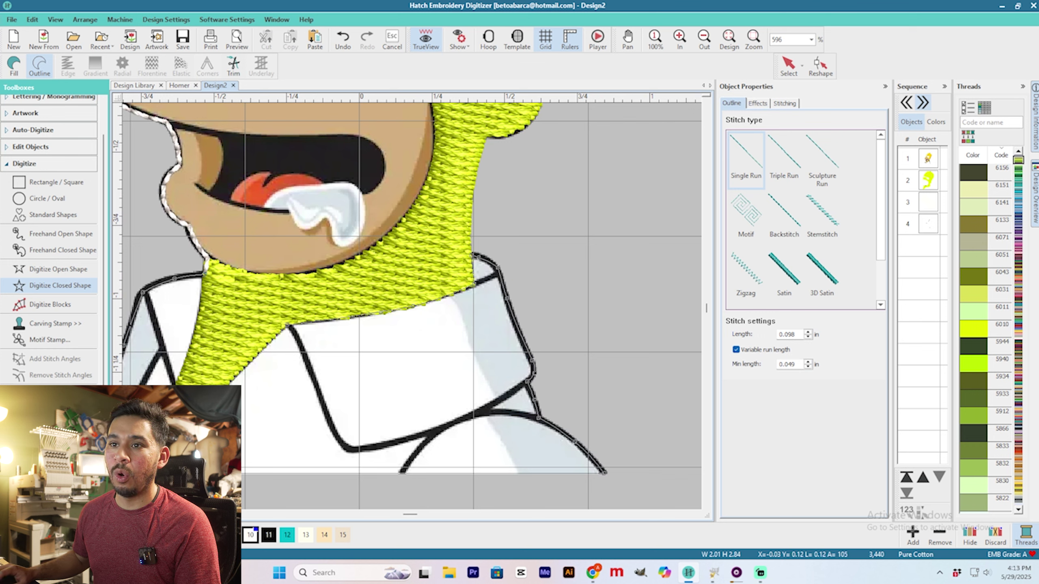
pyautogui.click(203, 278)
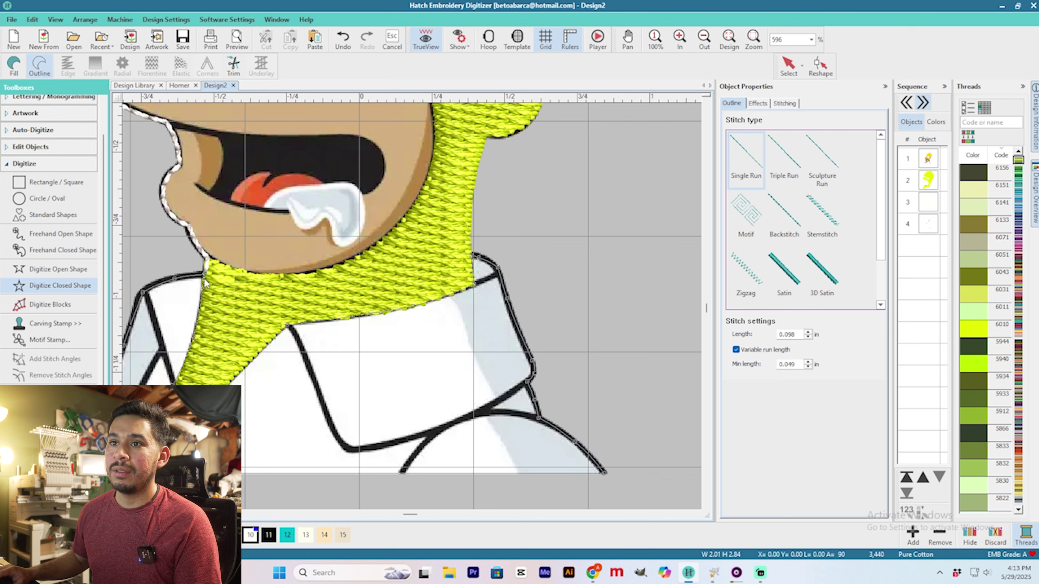
pyautogui.press('Return')
pyautogui.scroll(-2, 204, 278)
pyautogui.click(789, 63)
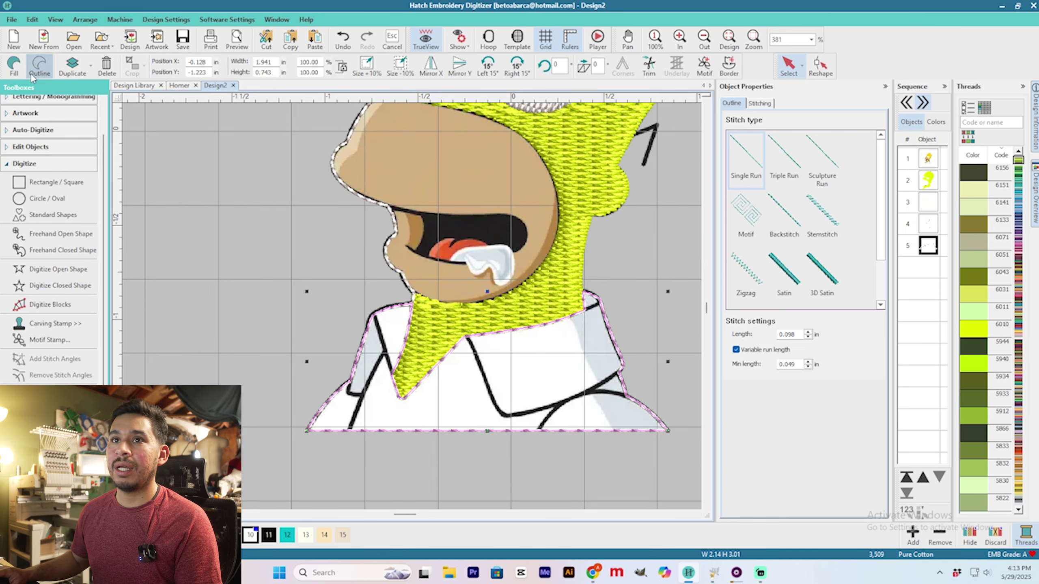
# Convert the shirt outline to a Tatami fill and turn its stitch angle to nearly vertical.
pyautogui.click(14, 66)
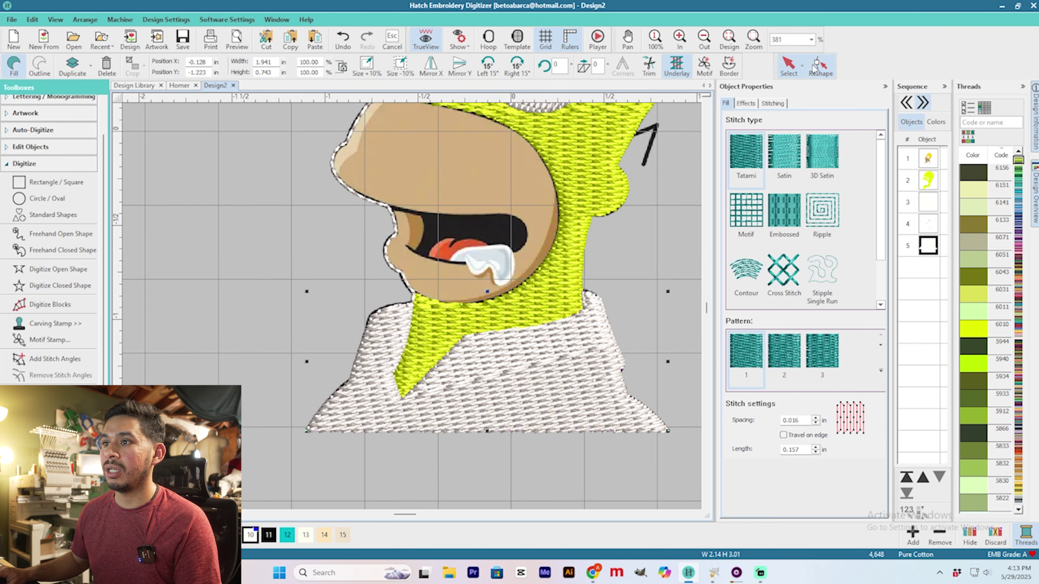
pyautogui.click(820, 65)
pyautogui.moveTo(659, 330); pyautogui.dragTo(666, 411)
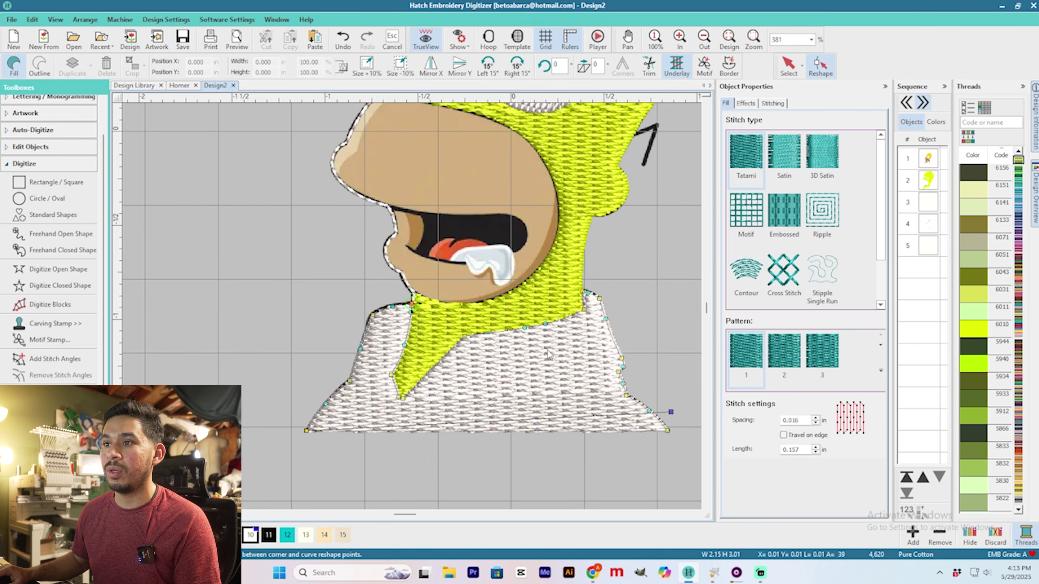
pyautogui.scroll(-2, 413, 310)
pyautogui.scroll(1, 659, 251)
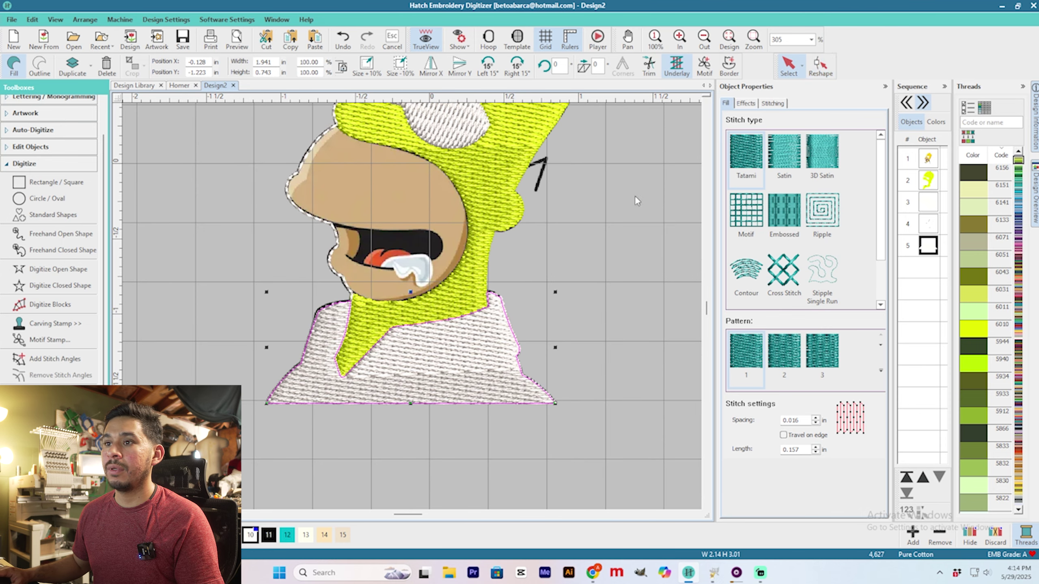
pyautogui.moveTo(558, 387); pyautogui.dragTo(280, 217)
# Place the shirt fill's stitch start point beyond its lower-left corner and its end point beyond the lower-right corner.
pyautogui.moveTo(247, 406); pyautogui.dragTo(249, 404)
pyautogui.moveTo(569, 370); pyautogui.dragTo(586, 405)
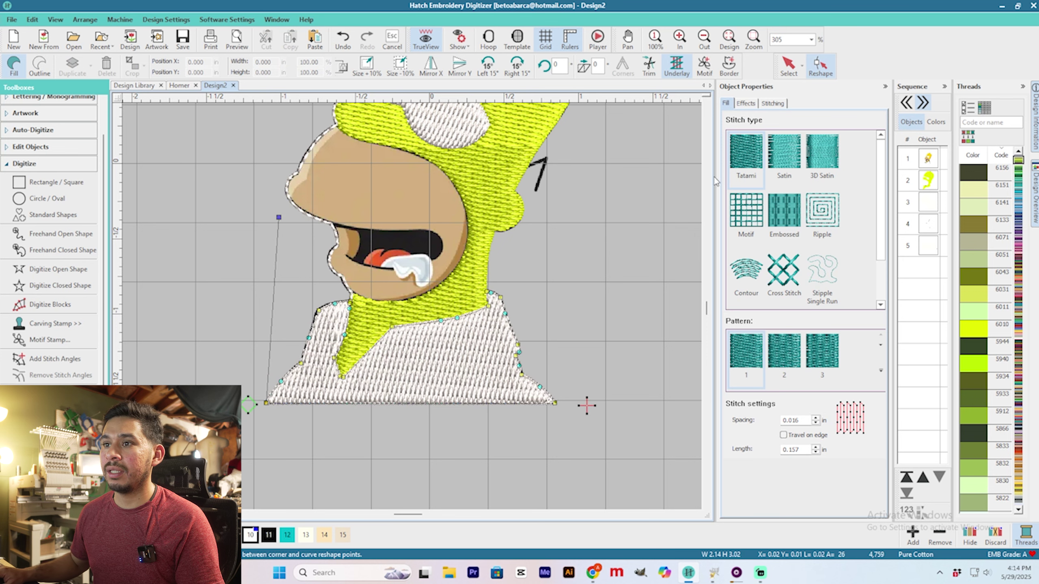
pyautogui.click(792, 68)
pyautogui.click(613, 282)
# Begin a closed Tatami fill shape at the top of the nose and trace the muzzle's upper edge around toward the cheek.
pyautogui.scroll(-3, 413, 348)
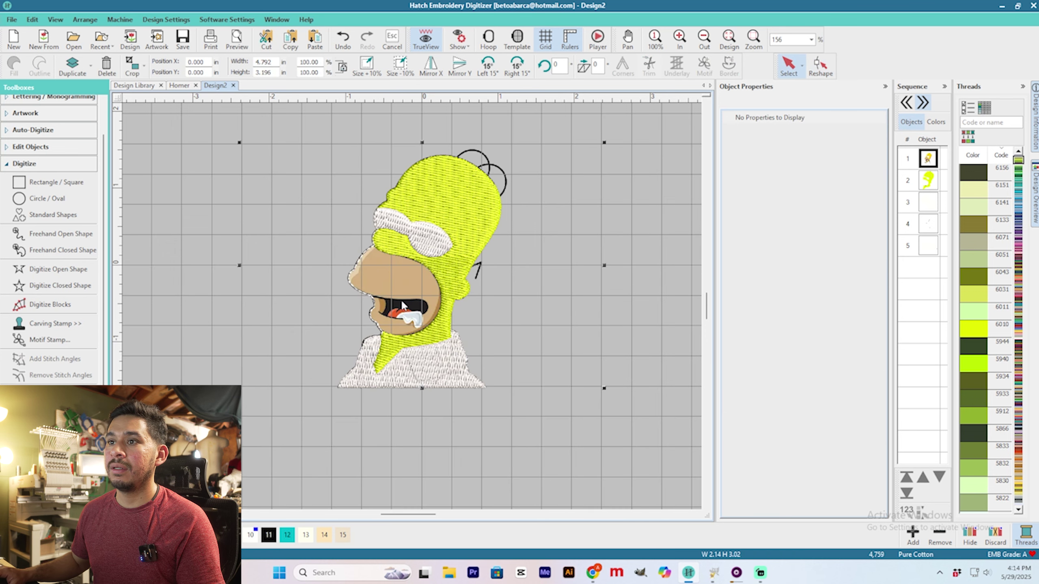
pyautogui.scroll(2, 411, 305)
pyautogui.scroll(2, 418, 298)
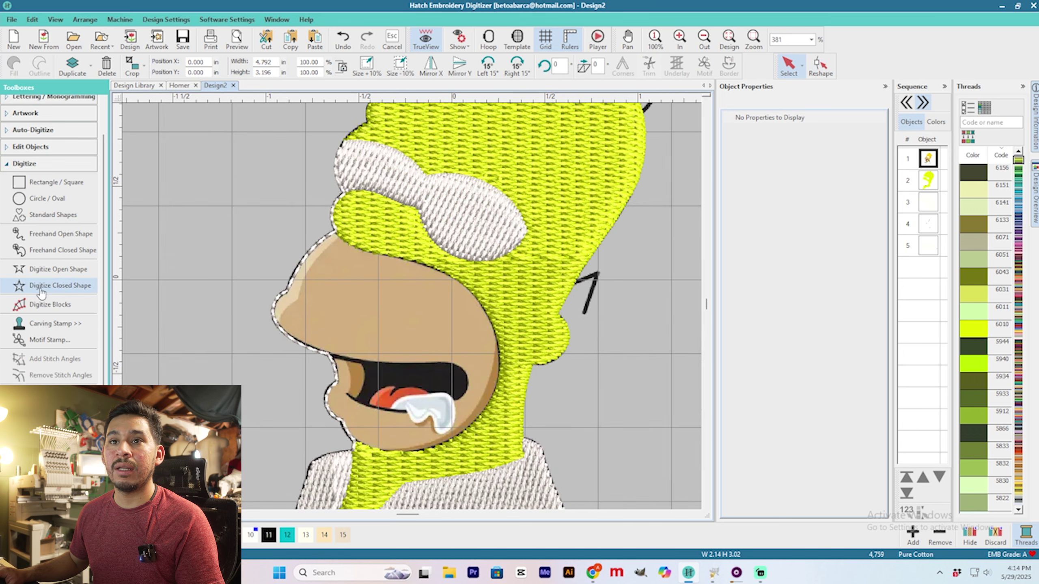
pyautogui.click(59, 286)
pyautogui.scroll(1, 413, 303)
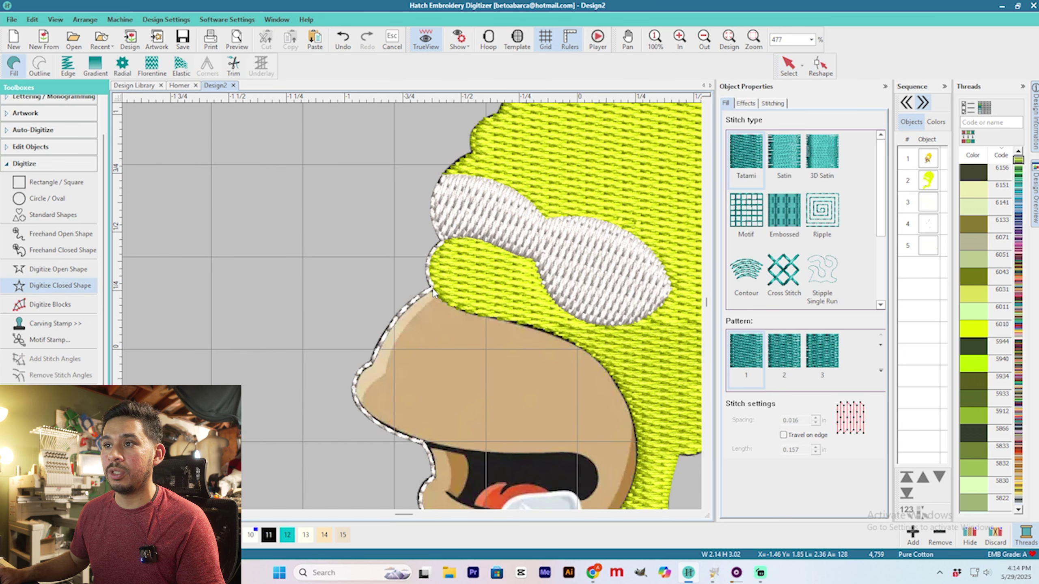
pyautogui.click(521, 325)
pyautogui.click(596, 360)
pyautogui.scroll(1, 595, 360)
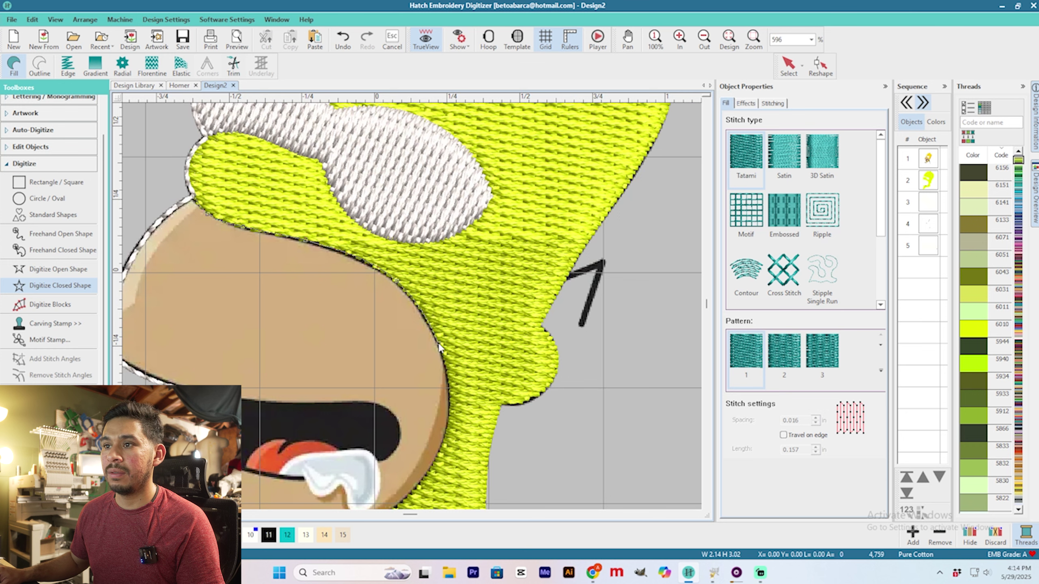
pyautogui.scroll(-1, 447, 454)
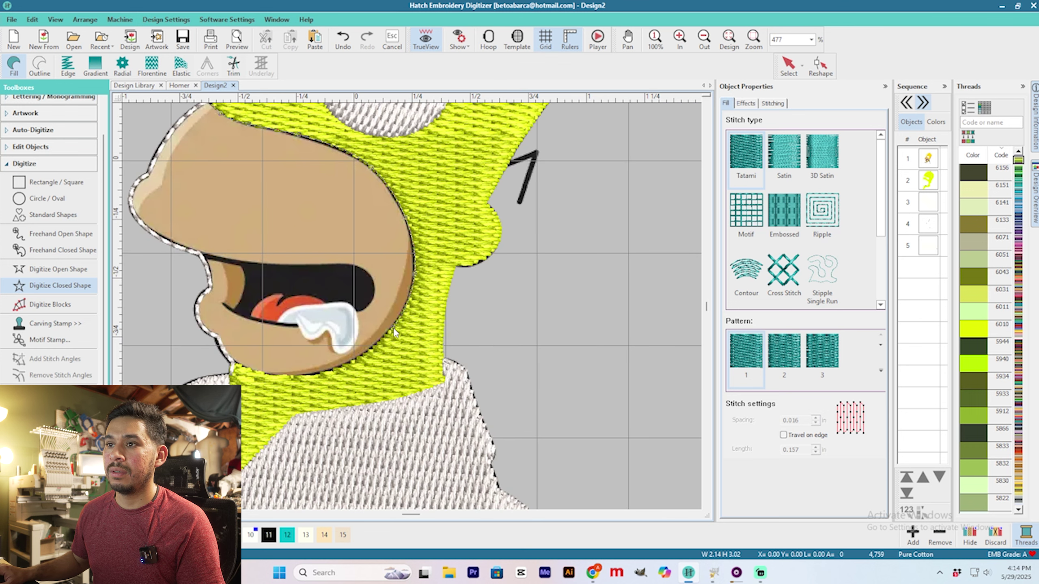
# Continue the muzzle outline under the chin, up the lips and around the nose, then finish and select the brown fill.
pyautogui.rightClick(344, 369)
pyautogui.click(258, 375)
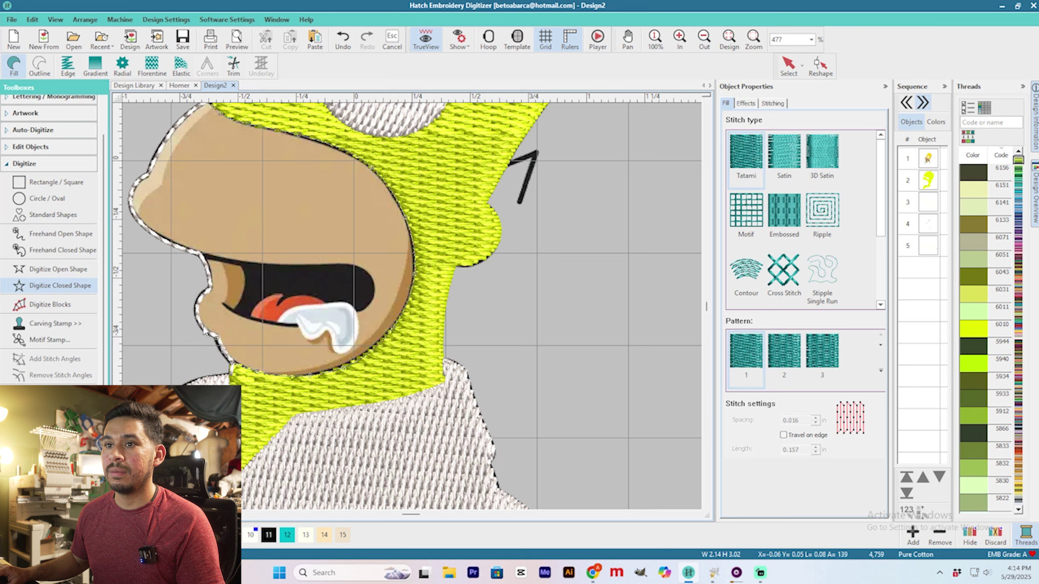
pyautogui.click(209, 292)
pyautogui.click(201, 255)
pyautogui.rightClick(154, 233)
pyautogui.rightClick(260, 232)
pyautogui.click(279, 212)
pyautogui.rightClick(297, 172)
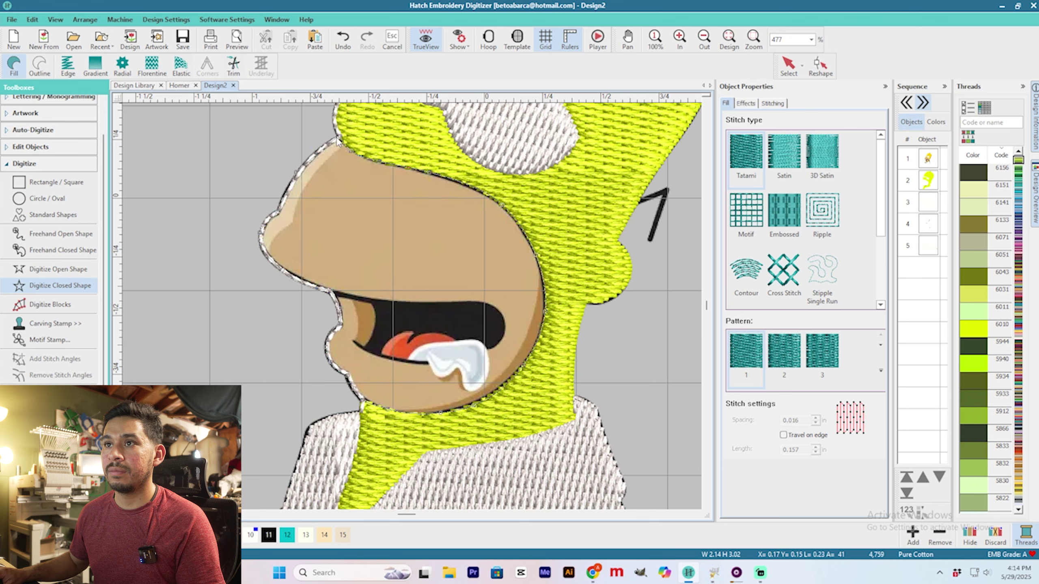
pyautogui.click(339, 141)
pyautogui.press('Return')
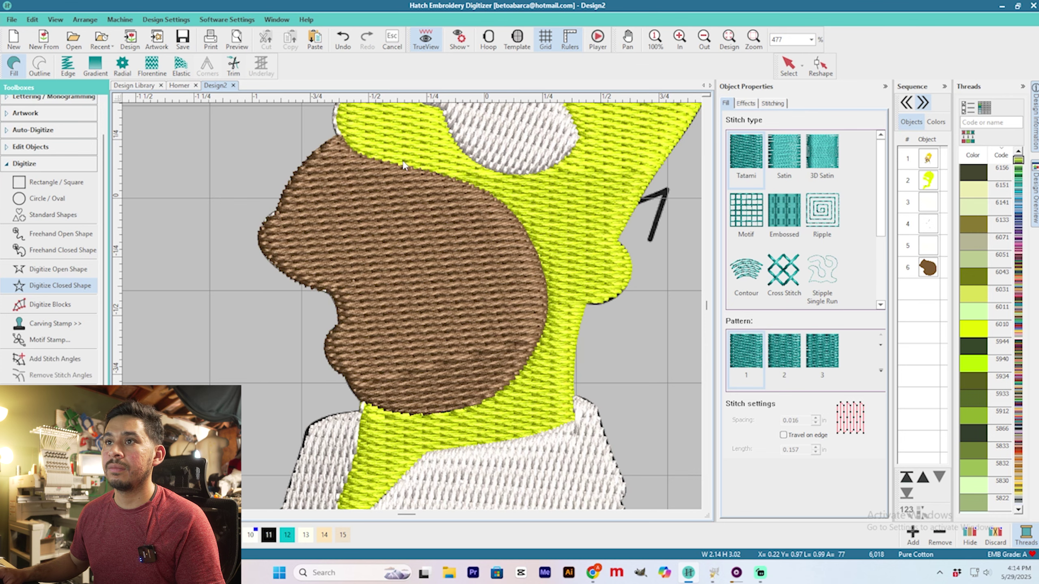
pyautogui.click(785, 69)
pyautogui.scroll(-3, 411, 303)
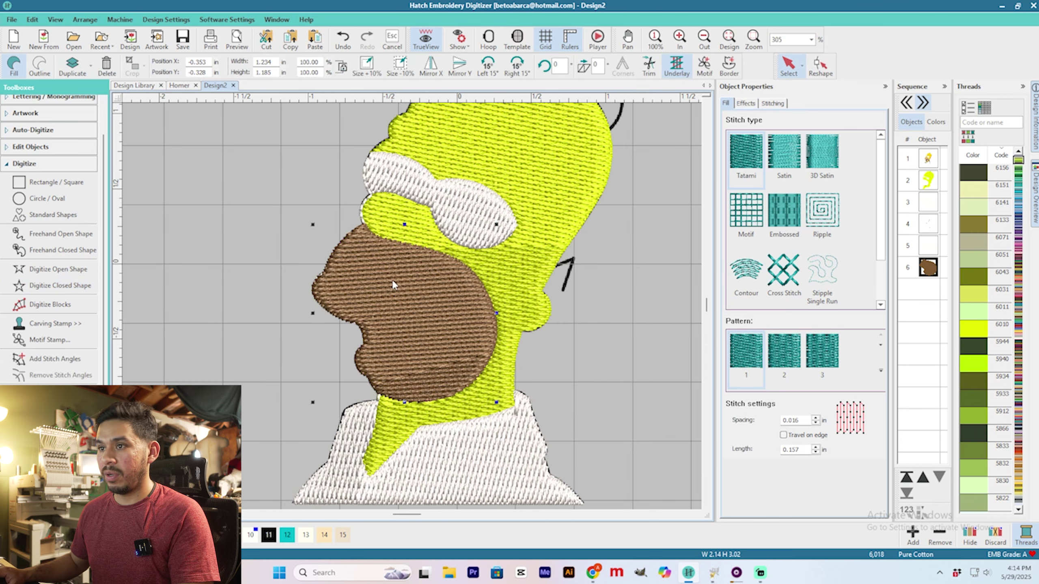
# Reveal the artwork without TrueView and begin a closed Tatami shape down the mouth's left edge and along the lower lip to the tongue.
pyautogui.scroll(2, 425, 262)
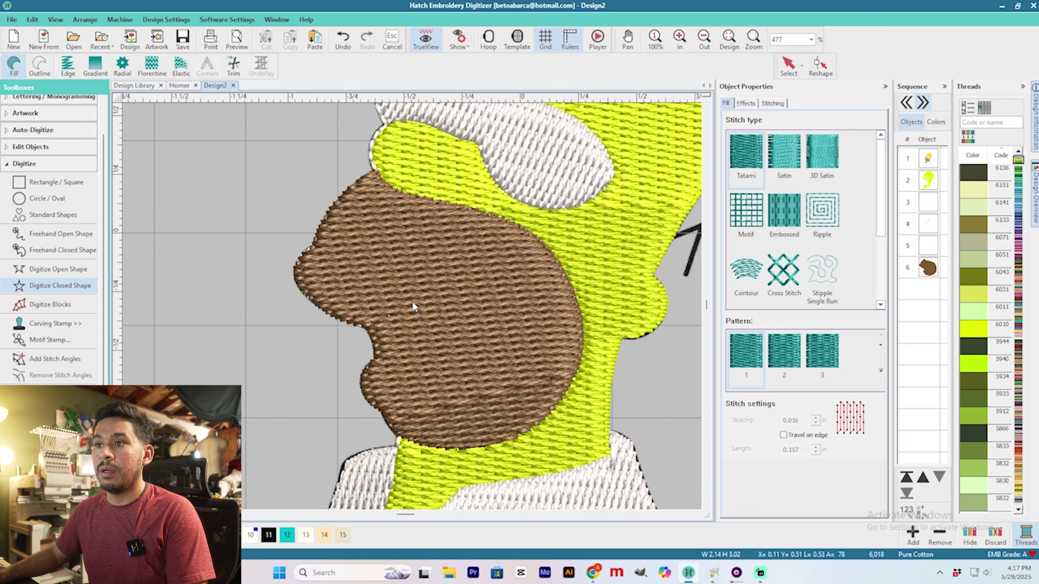
pyautogui.press('t')
pyautogui.scroll(1, 425, 262)
pyautogui.click(396, 349)
pyautogui.click(403, 366)
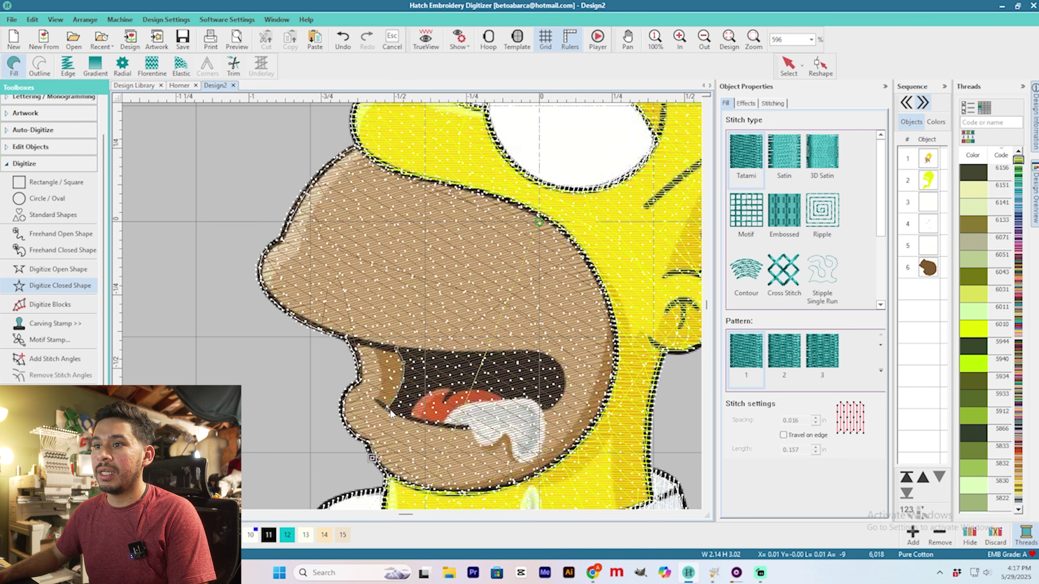
pyautogui.scroll(3, 391, 410)
pyautogui.click(417, 313)
pyautogui.click(450, 326)
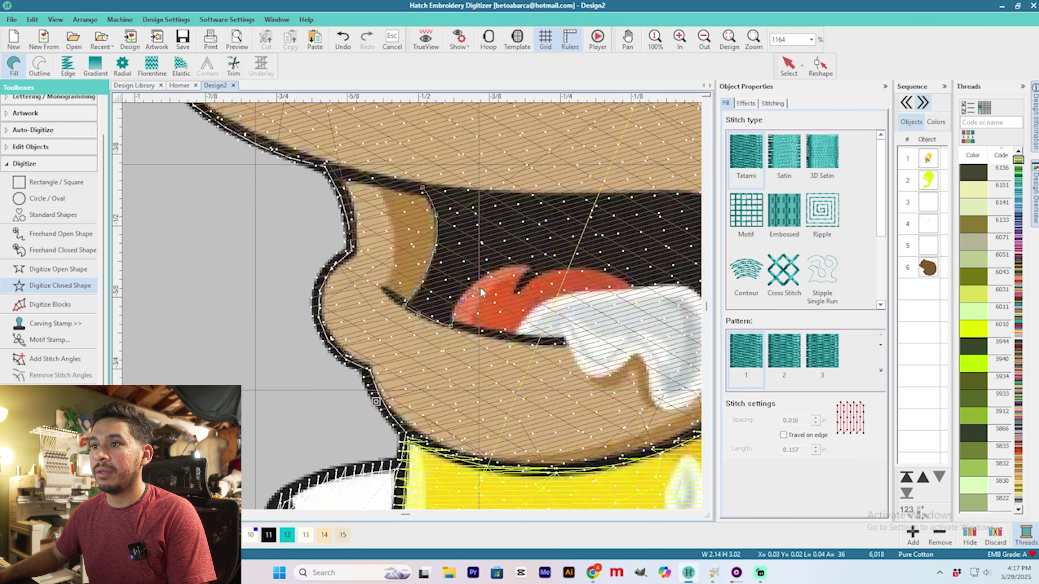
# Continue the mouth outline over the tongue and drool, around the mouth's rounded end and back along the upper lip, and finish the fill.
pyautogui.click(508, 301)
pyautogui.click(520, 299)
pyautogui.click(543, 280)
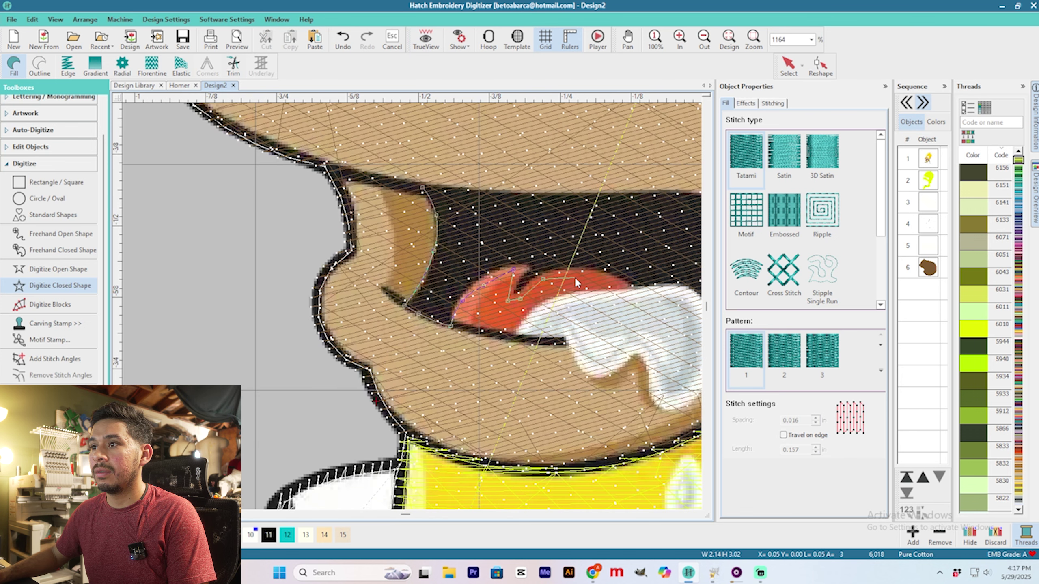
pyautogui.scroll(-1, 609, 286)
pyautogui.click(470, 315)
pyautogui.click(514, 275)
pyautogui.click(517, 259)
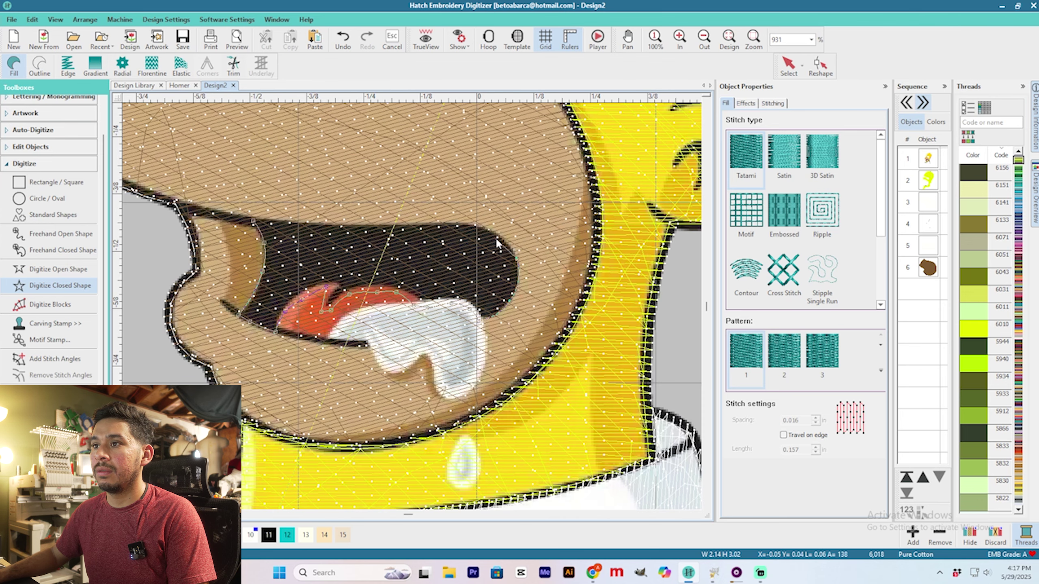
pyautogui.click(468, 226)
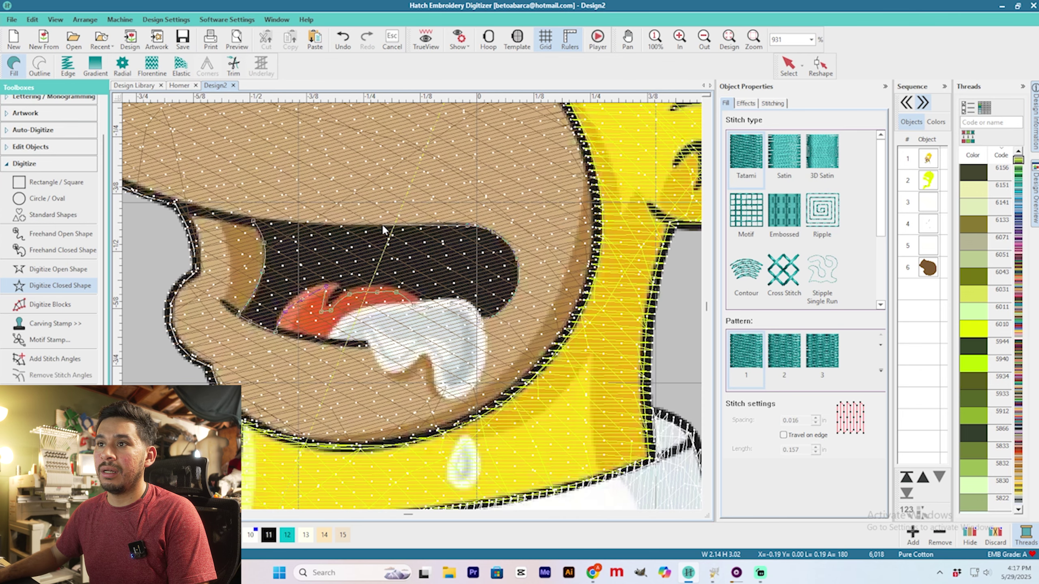
pyautogui.click(258, 220)
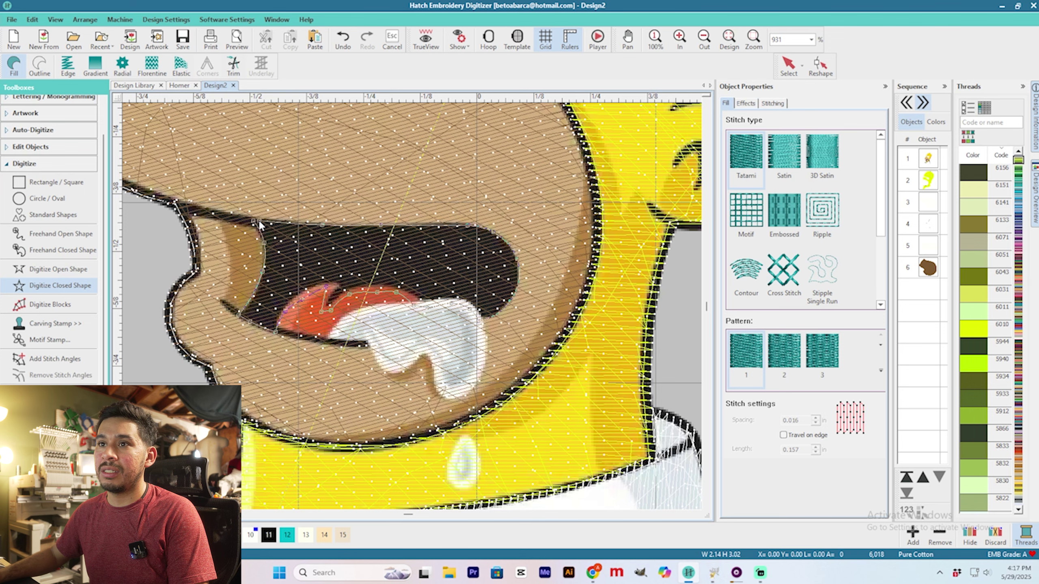
pyautogui.press('Return')
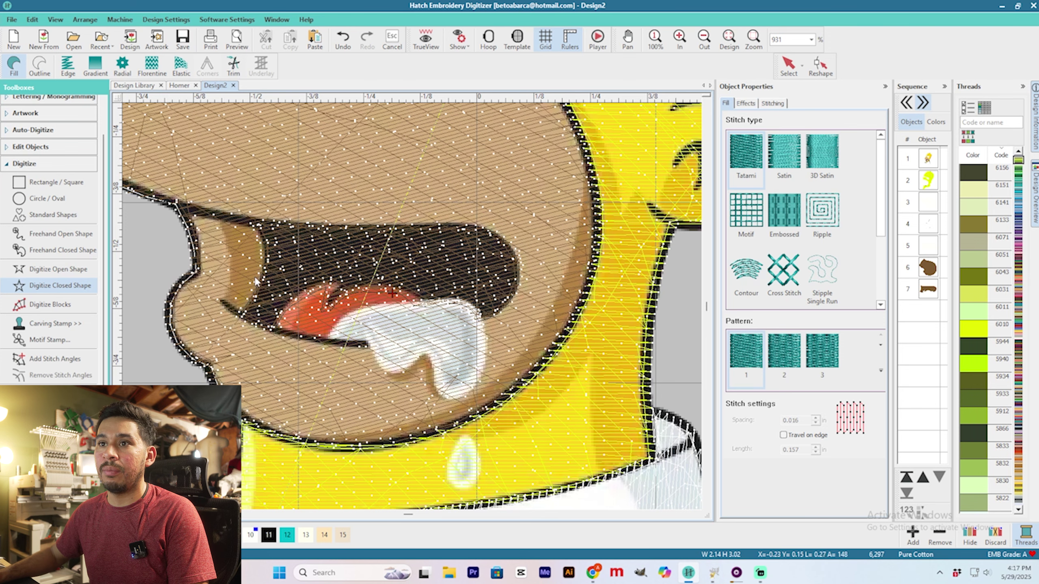
# Restore TrueView and recolor the new mouth fill to black, color 11.
pyautogui.press('t')
pyautogui.press('Escape')
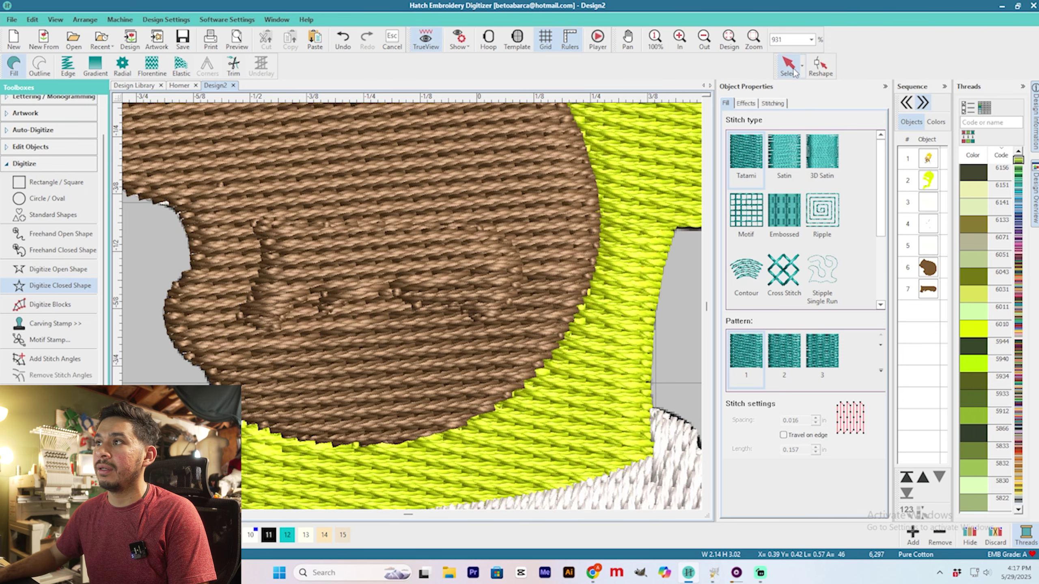
pyautogui.click(273, 533)
pyautogui.scroll(-2, 613, 301)
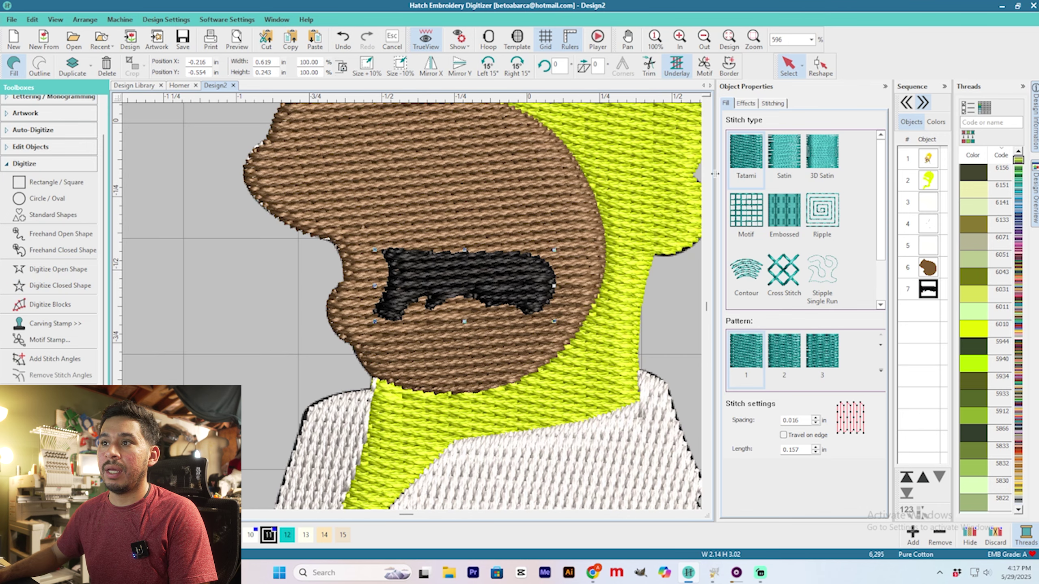
# Turn the black mouth fill's stitch angle to nearly vertical and compare the fill with and without TrueView.
pyautogui.click(824, 66)
pyautogui.moveTo(553, 274); pyautogui.dragTo(489, 237)
pyautogui.hotkey('ctrl', 'z')
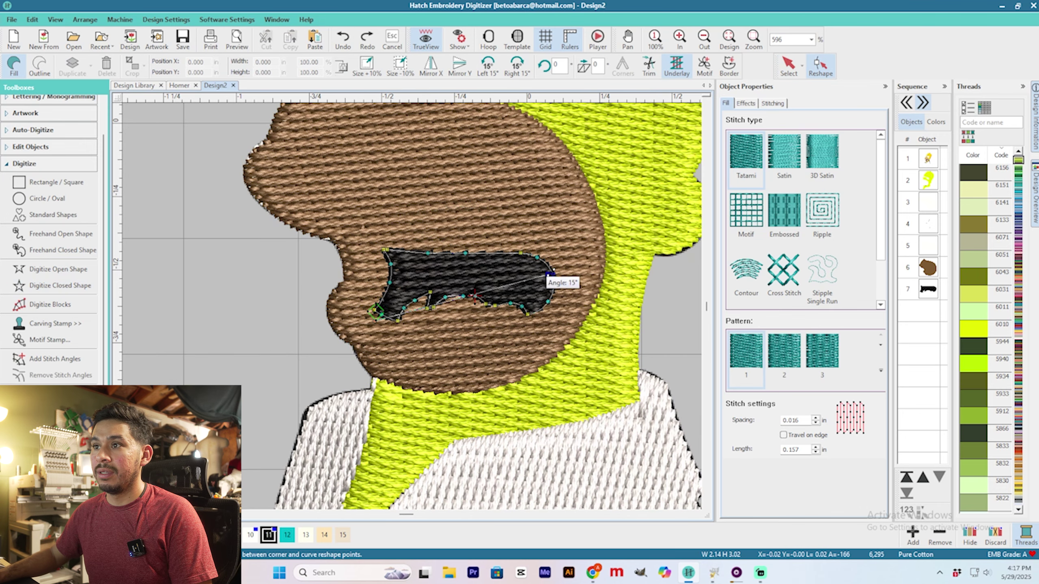
pyautogui.moveTo(397, 208); pyautogui.dragTo(379, 211)
pyautogui.click(790, 66)
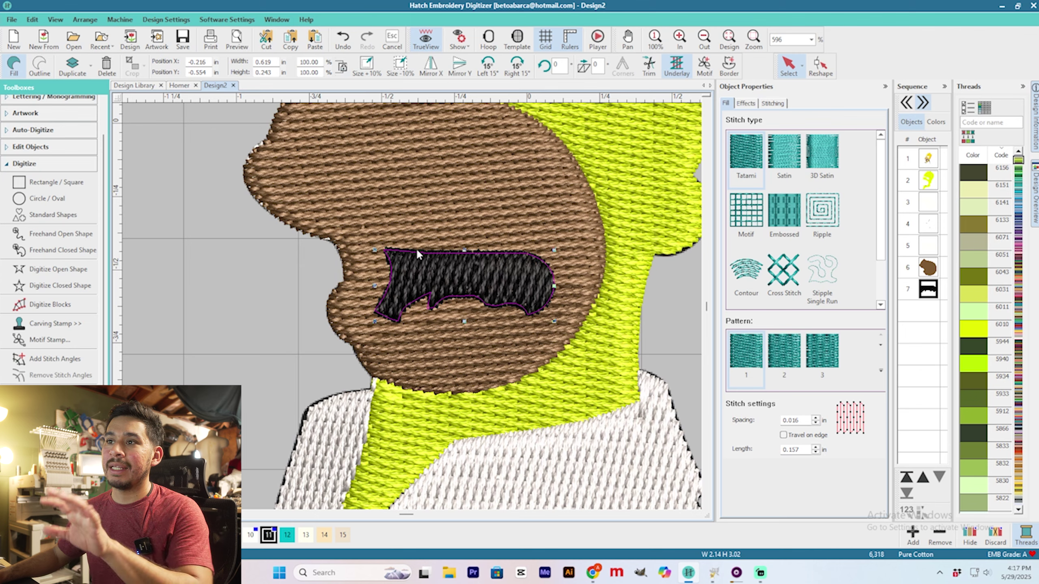
pyautogui.press('t')
pyautogui.scroll(2, 423, 262)
pyautogui.press('t')
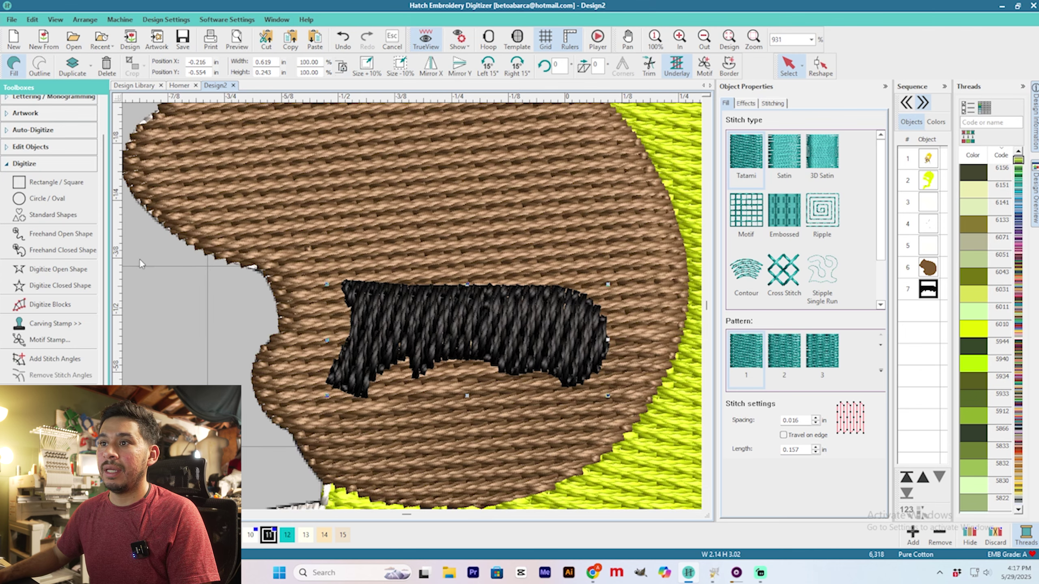
# Digitize a closed Tatami fill around the tongue, following its lobed upper edge and returning along the drool and lower lip.
pyautogui.click(69, 292)
pyautogui.scroll(1, 450, 389)
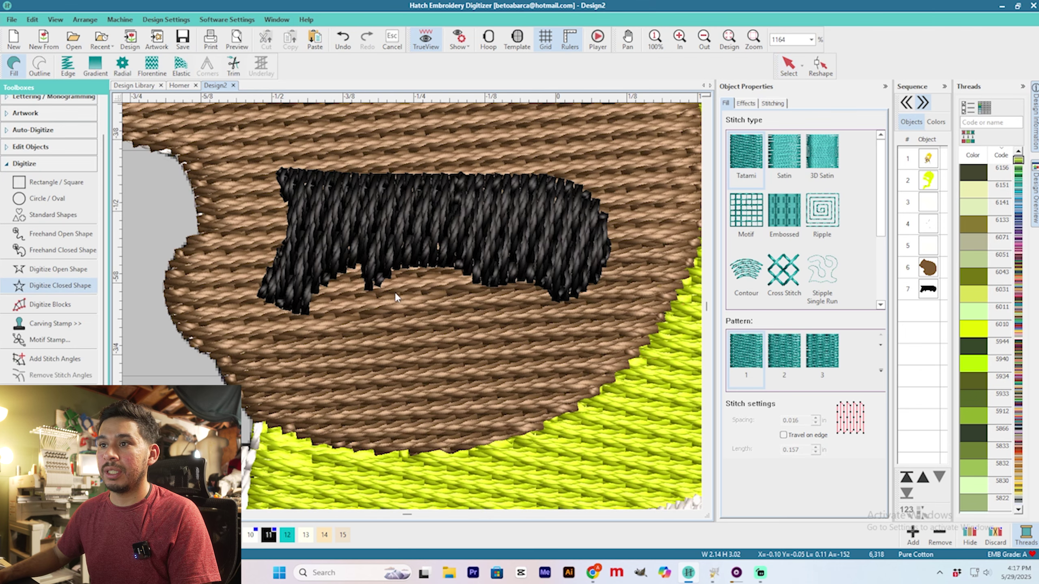
pyautogui.scroll(-1, 394, 292)
pyautogui.click(338, 324)
pyautogui.rightClick(350, 300)
pyautogui.rightClick(375, 284)
pyautogui.click(390, 304)
pyautogui.rightClick(452, 285)
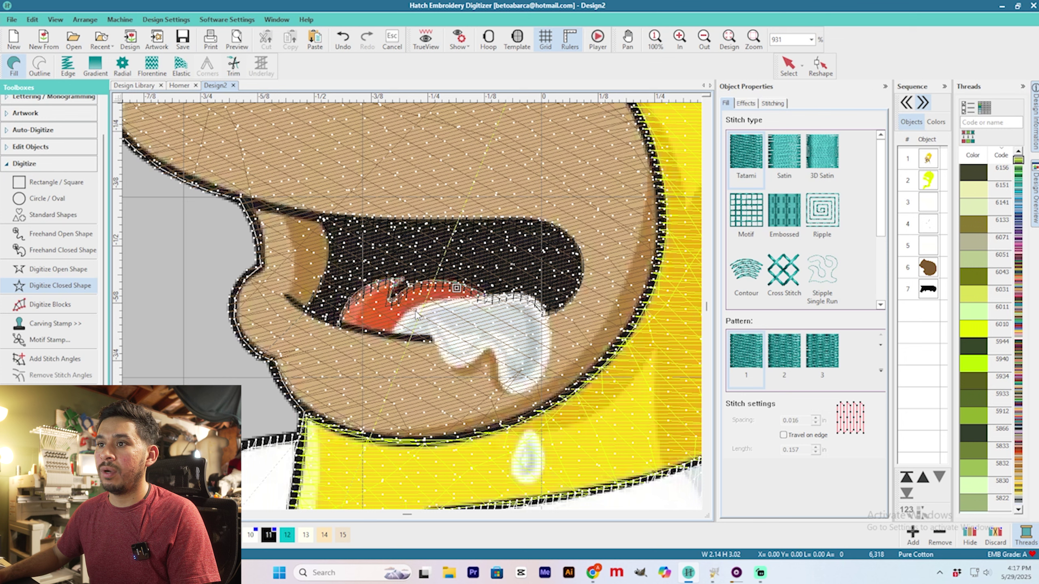
pyautogui.click(396, 339)
pyautogui.click(345, 328)
pyautogui.press('t')
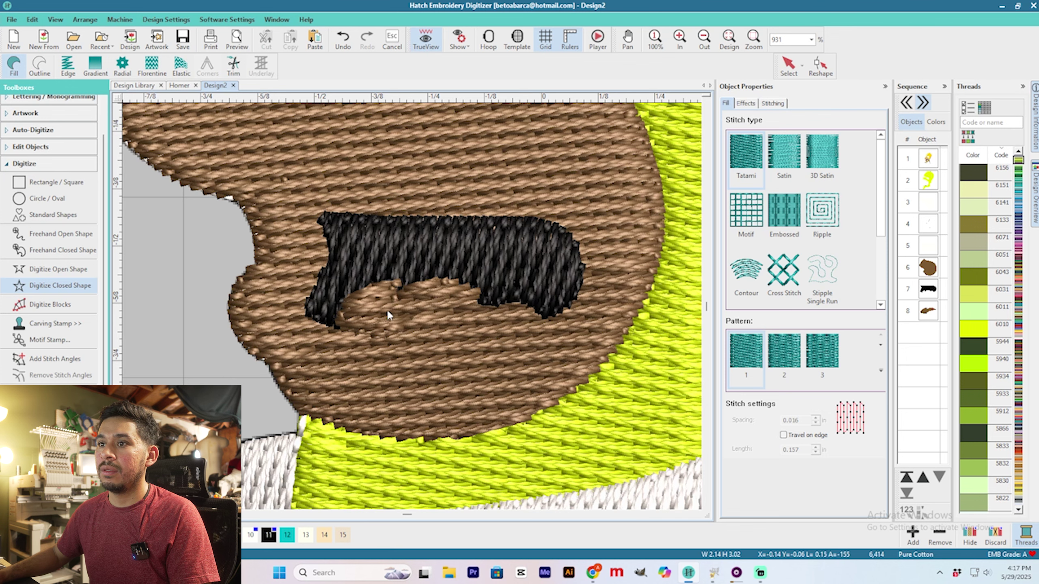
pyautogui.press('Return')
# Recolor the tongue fill red and reshape its stitch angle to a steep diagonal.
pyautogui.press('h')
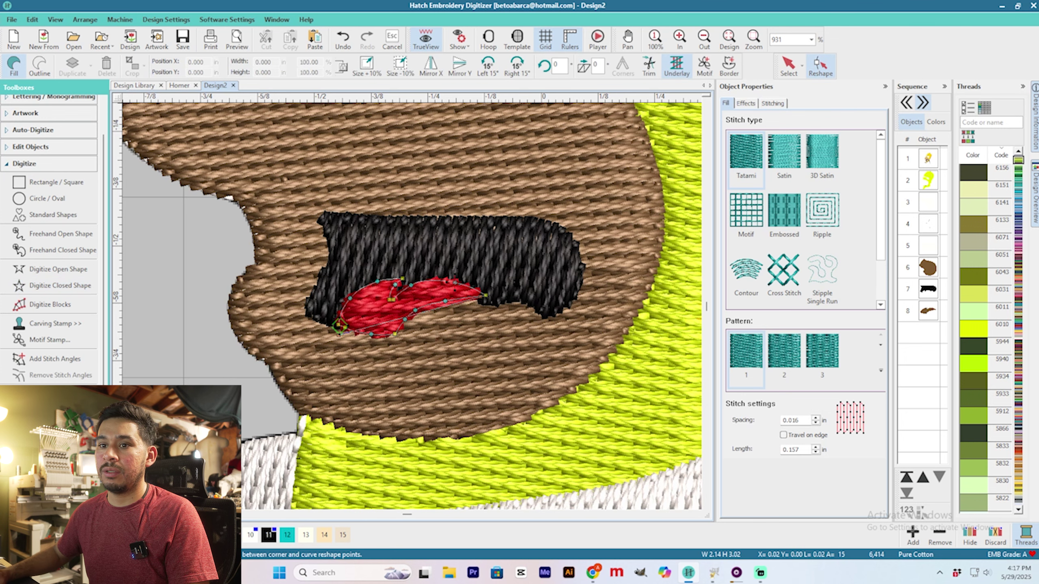
pyautogui.moveTo(479, 298); pyautogui.dragTo(409, 254)
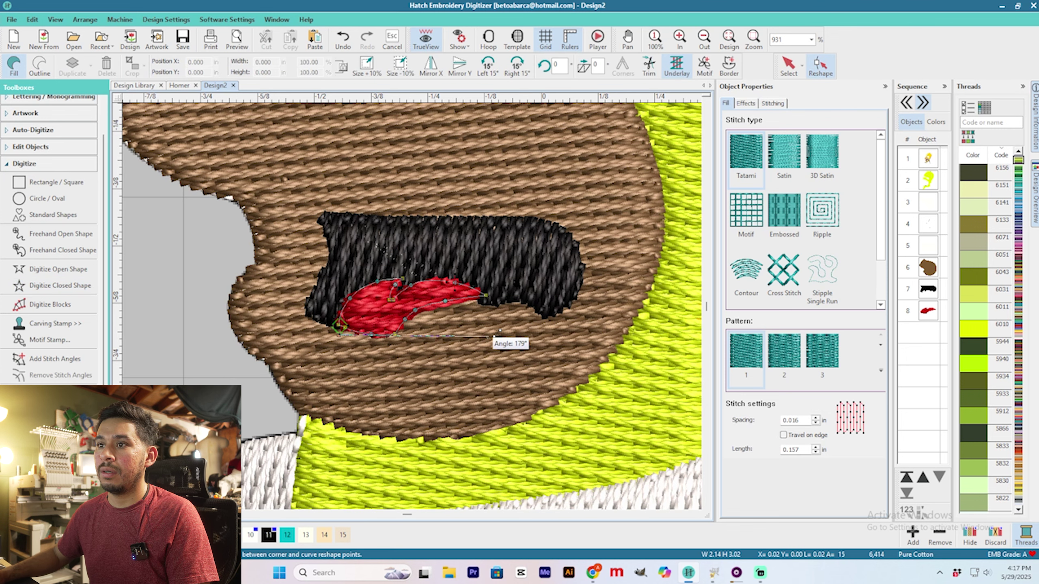
pyautogui.moveTo(252, 247); pyautogui.dragTo(251, 246)
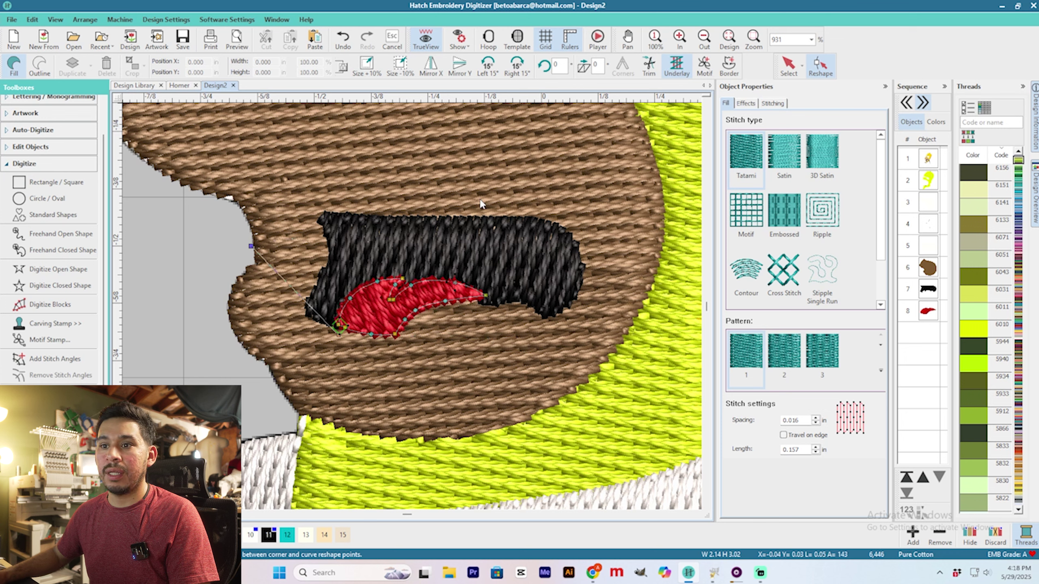
# Reveal the artwork and begin a closed Tatami shape from the tongue's lower edge over the drool's top and down its outer side.
pyautogui.click(53, 290)
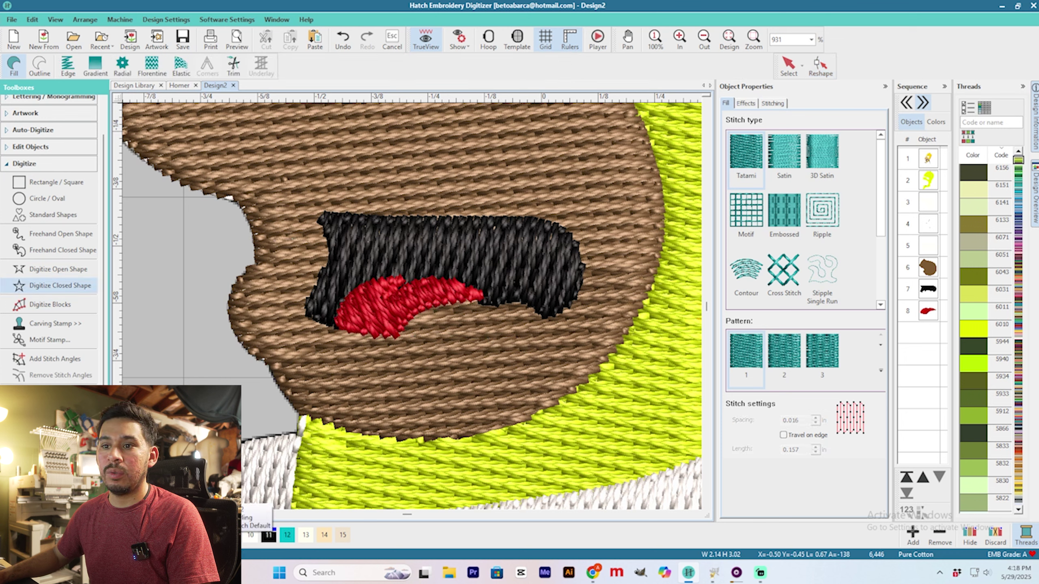
pyautogui.press('t')
pyautogui.click(393, 334)
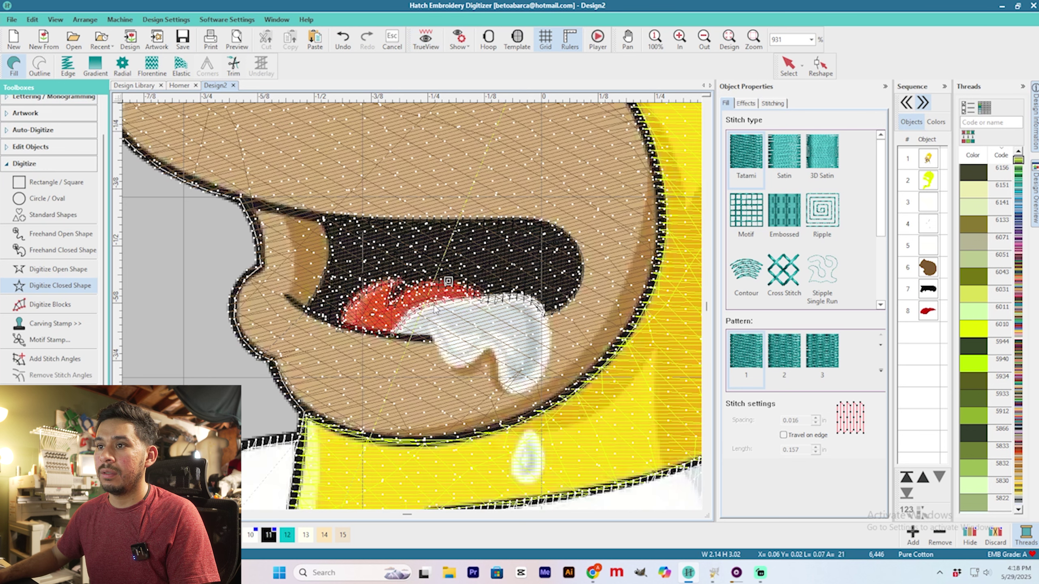
pyautogui.rightClick(464, 297)
pyautogui.rightClick(533, 299)
pyautogui.rightClick(550, 347)
pyautogui.rightClick(540, 383)
# Continue the outline along the drool's dripping lower edge back to the tongue, finish the gray fill and check it in TrueView.
pyautogui.click(502, 385)
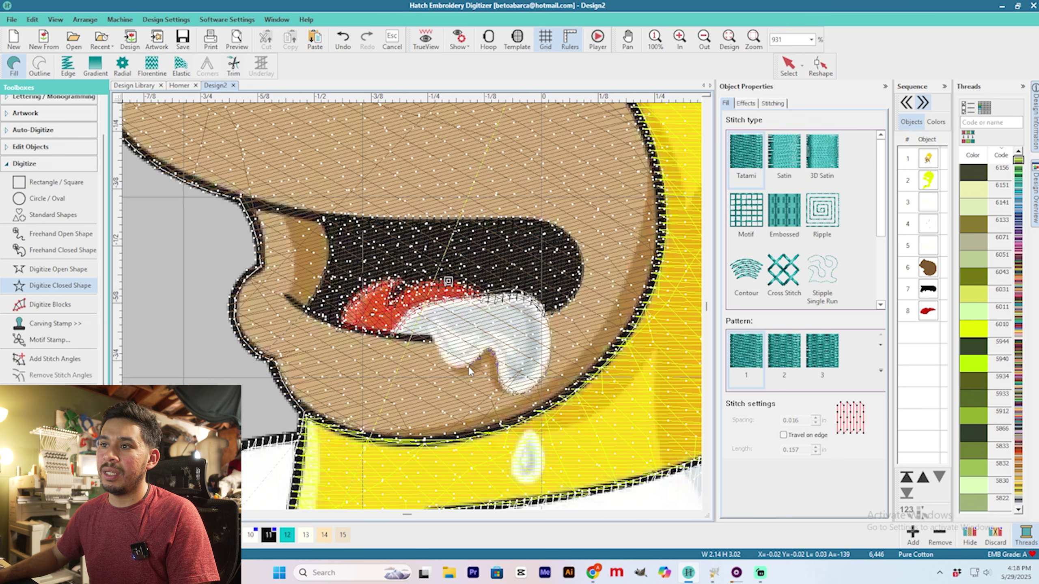
pyautogui.click(453, 367)
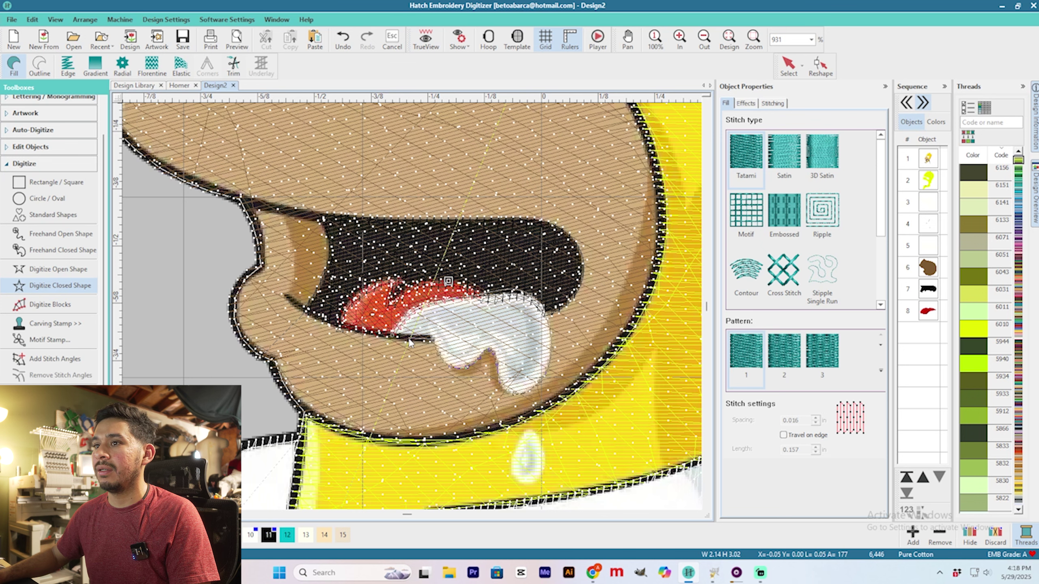
pyautogui.press('Return')
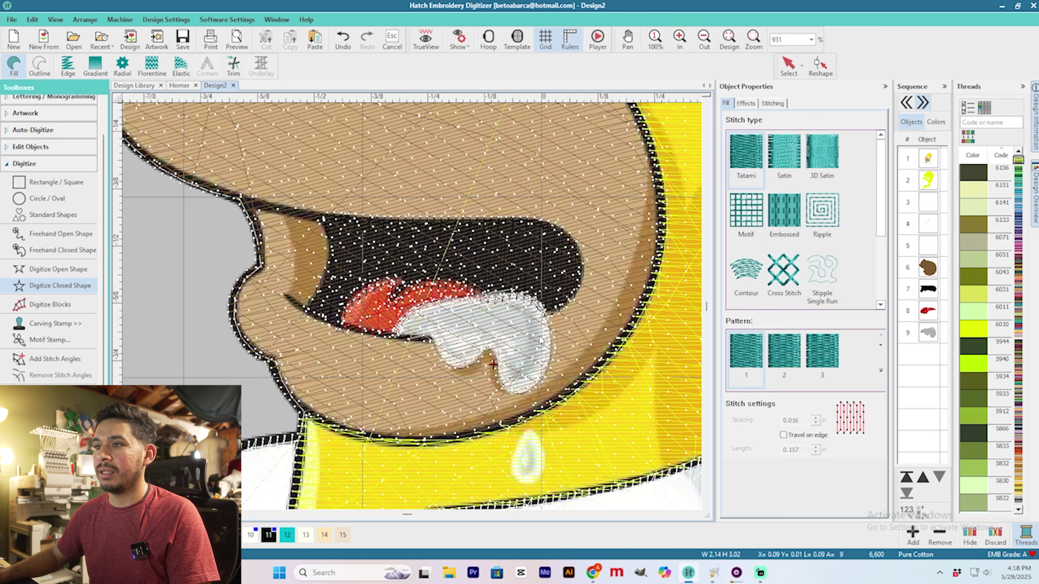
pyautogui.scroll(-2, 542, 346)
pyautogui.press('t')
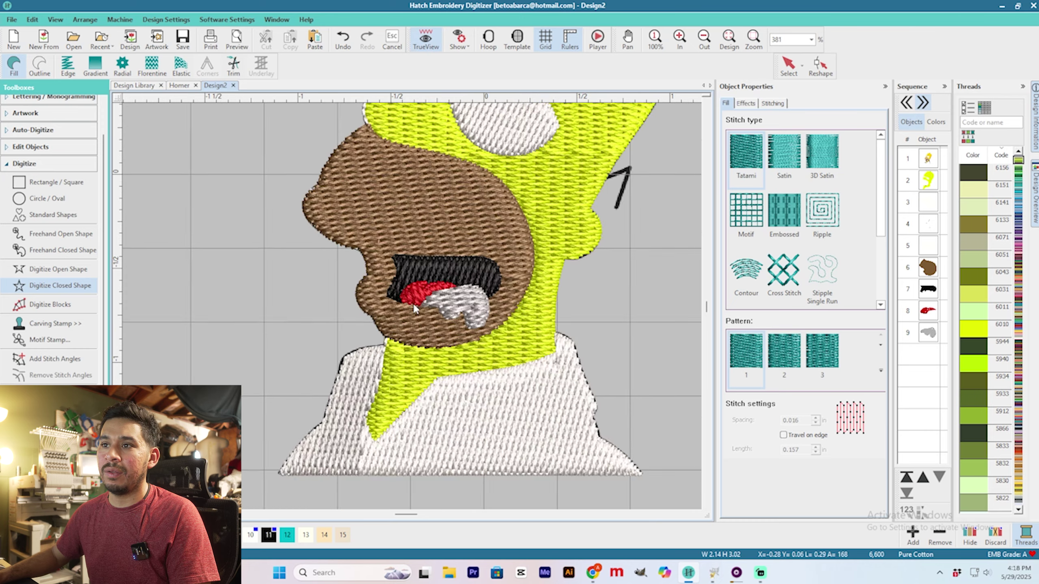
pyautogui.scroll(1, 427, 278)
pyautogui.scroll(-5, 411, 304)
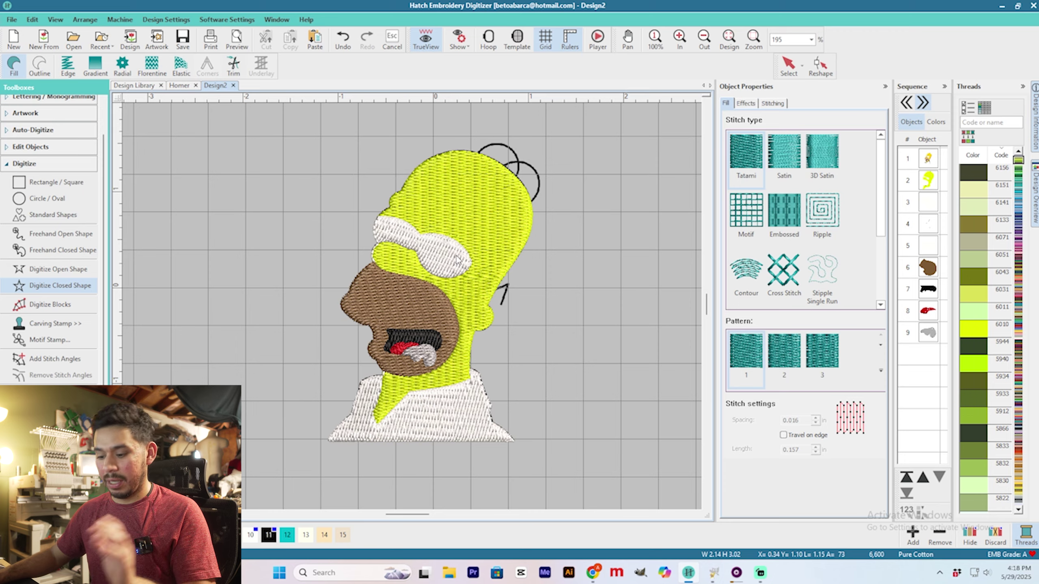
# Reveal the artwork and digitize a closed Tatami fill over the pupil of the larger, nearer eye.
pyautogui.scroll(3, 457, 259)
pyautogui.press('t')
pyautogui.scroll(2, 462, 350)
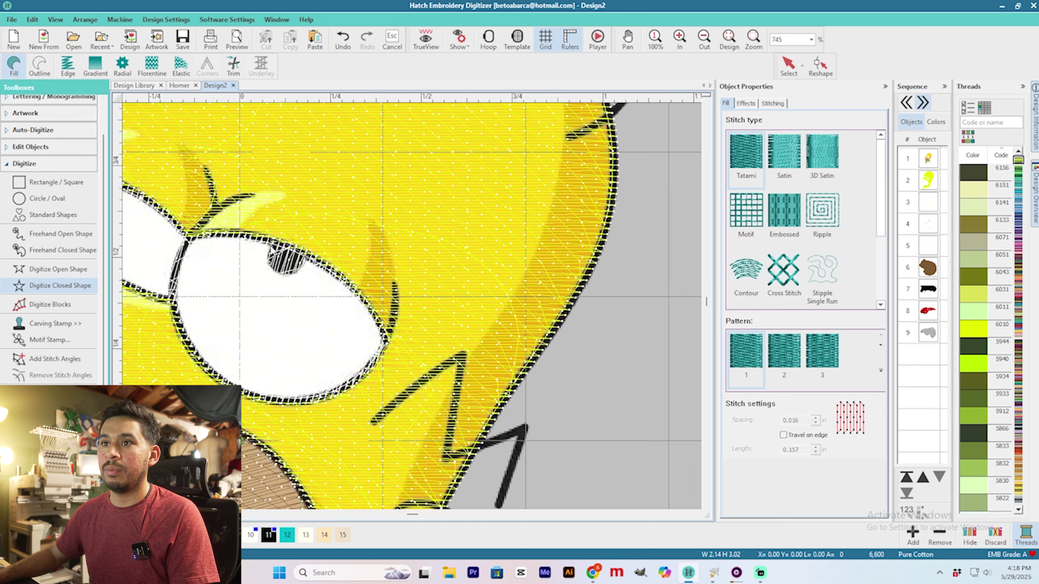
pyautogui.press('Return')
pyautogui.scroll(-2, 337, 279)
# Digitize a closed Tatami fill over the farther eye's pupil and show it in TrueView with its reshape points.
pyautogui.press('t')
pyautogui.press('t')
pyautogui.scroll(3, 339, 278)
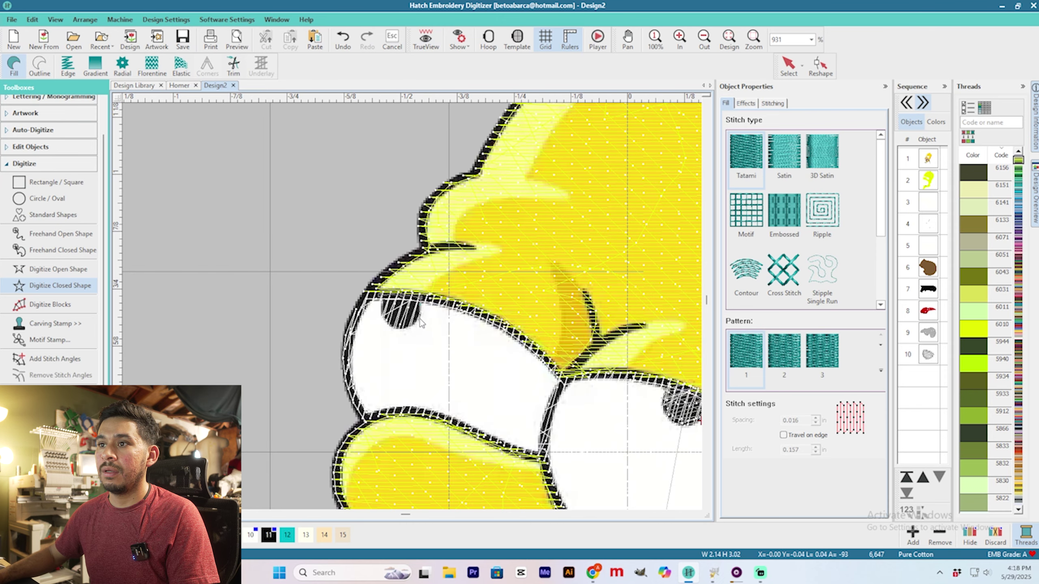
pyautogui.rightClick(395, 328)
pyautogui.press('Return')
pyautogui.press('t')
pyautogui.press('h')
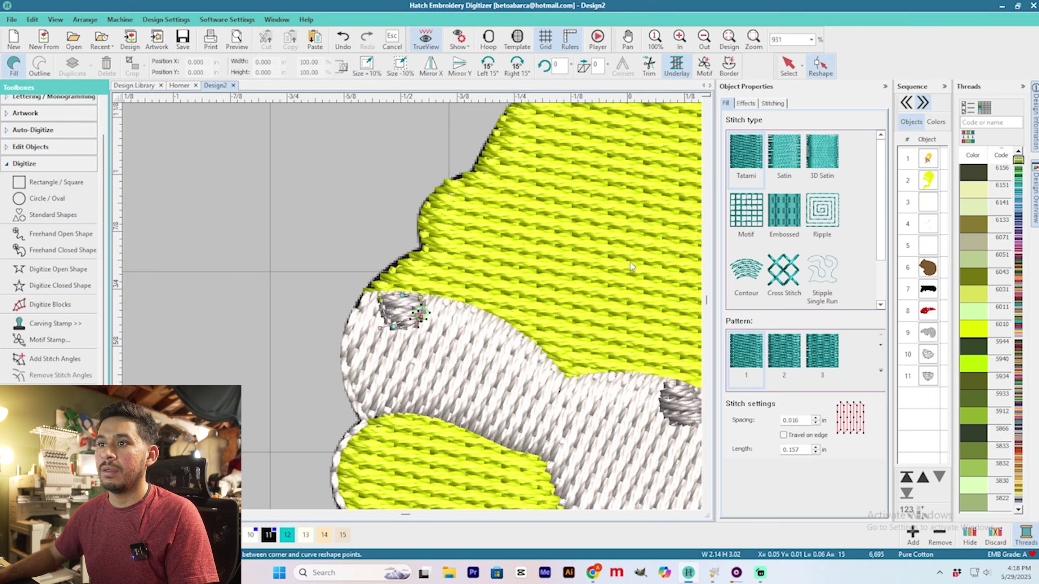
# Select both pupils, recolor them black, color 11, and change their stitch type to Satin.
pyautogui.scroll(-2, 630, 261)
pyautogui.click(784, 74)
pyautogui.keyDown('ctrl'); pyautogui.click(482, 377); pyautogui.keyUp('ctrl')
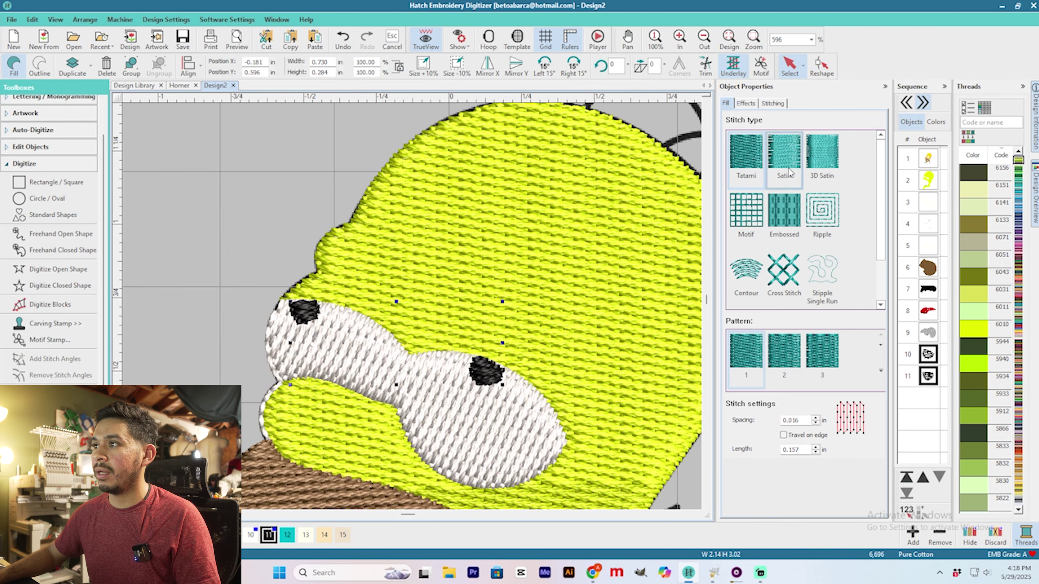
pyautogui.click(784, 152)
pyautogui.click(338, 217)
# Reshape the nearer eye's pupil so its satin stitch angle is about 158°.
pyautogui.click(486, 372)
pyautogui.click(816, 71)
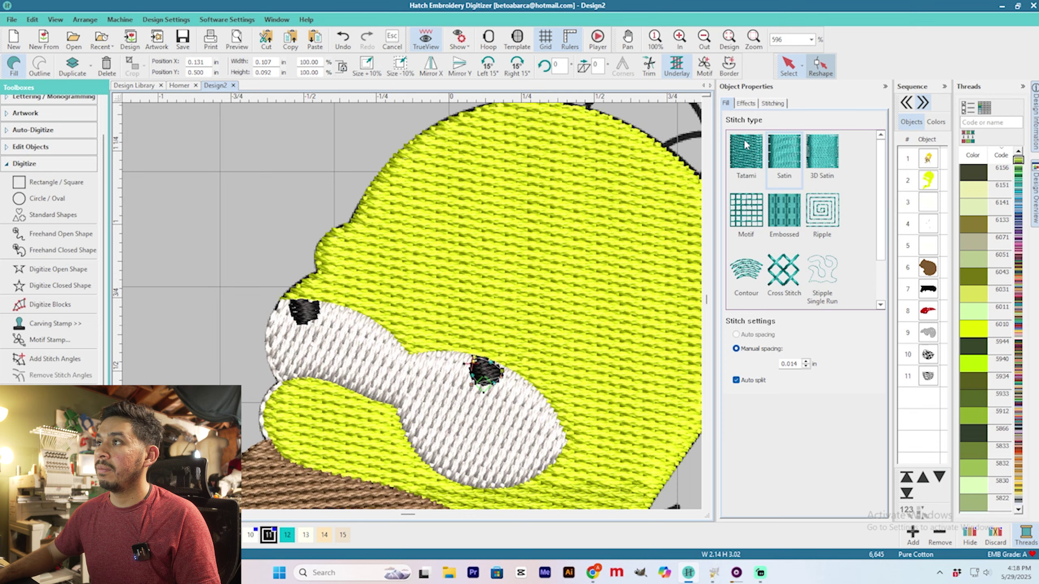
pyautogui.scroll(3, 481, 415)
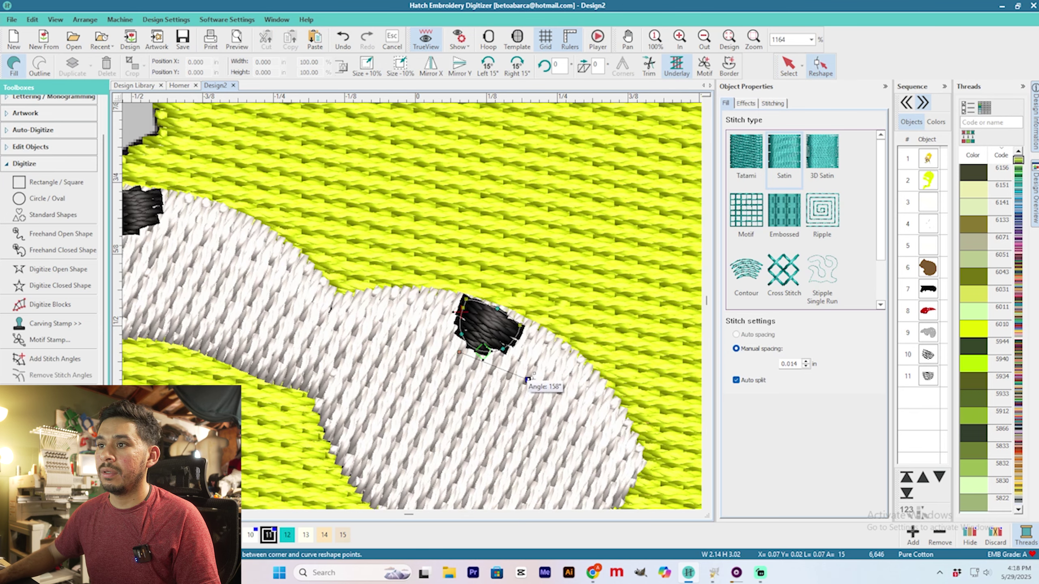
pyautogui.scroll(-1, 450, 340)
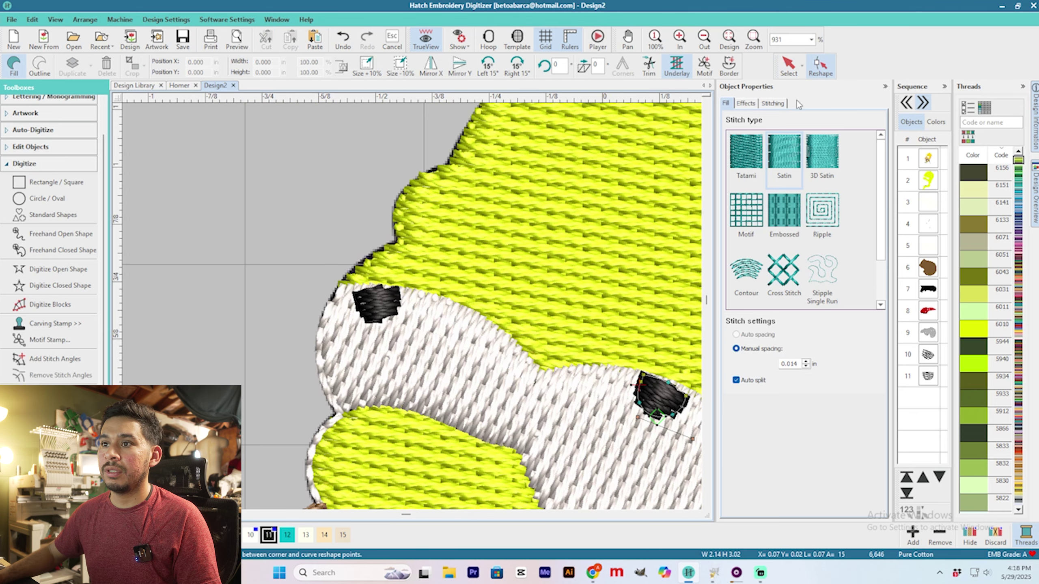
# Turn the farther eye's pupil to a nearly horizontal satin stitch angle, finish reshaping and view the whole design.
pyautogui.click(788, 68)
pyautogui.click(392, 296)
pyautogui.click(815, 69)
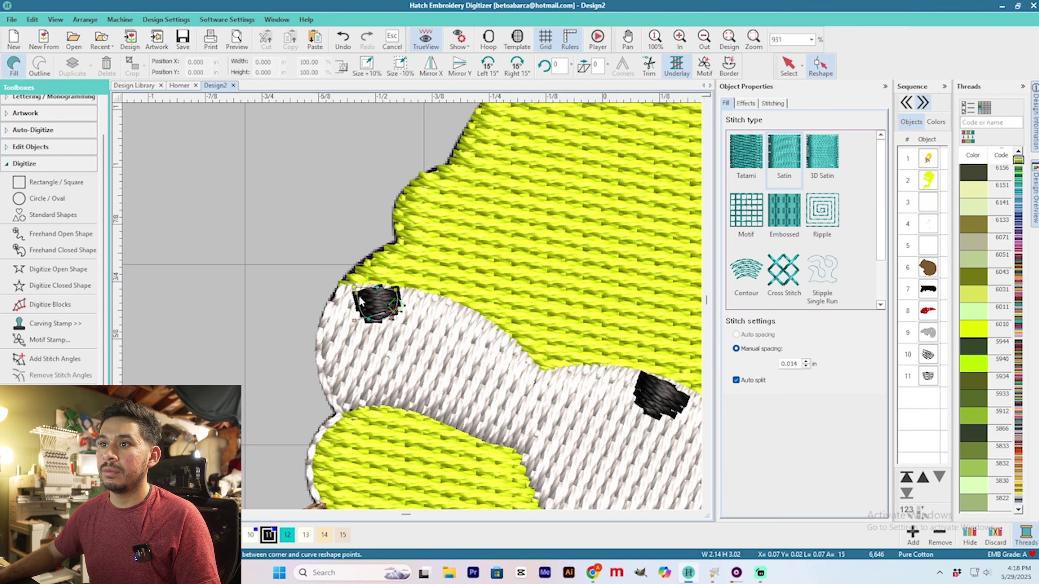
pyautogui.moveTo(356, 296); pyautogui.dragTo(345, 314)
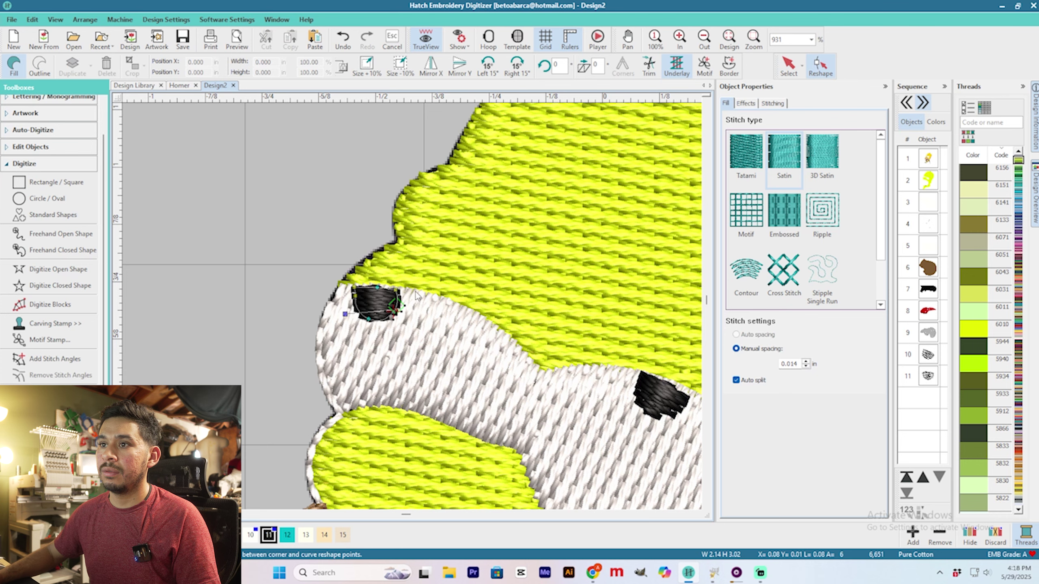
pyautogui.press('Escape')
pyautogui.scroll(-2, 413, 303)
pyautogui.scroll(-4, 414, 309)
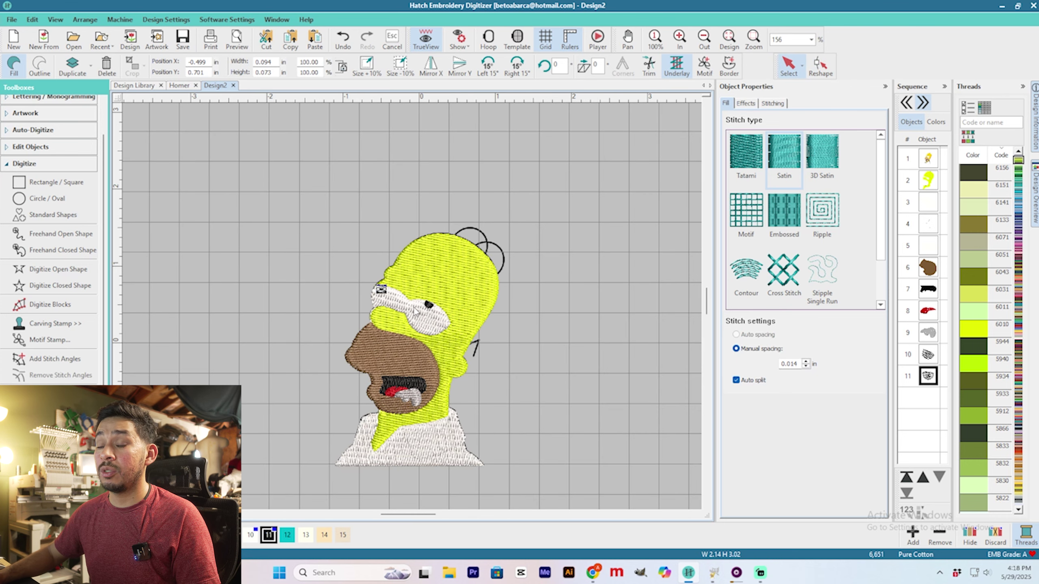
pyautogui.scroll(2, 413, 307)
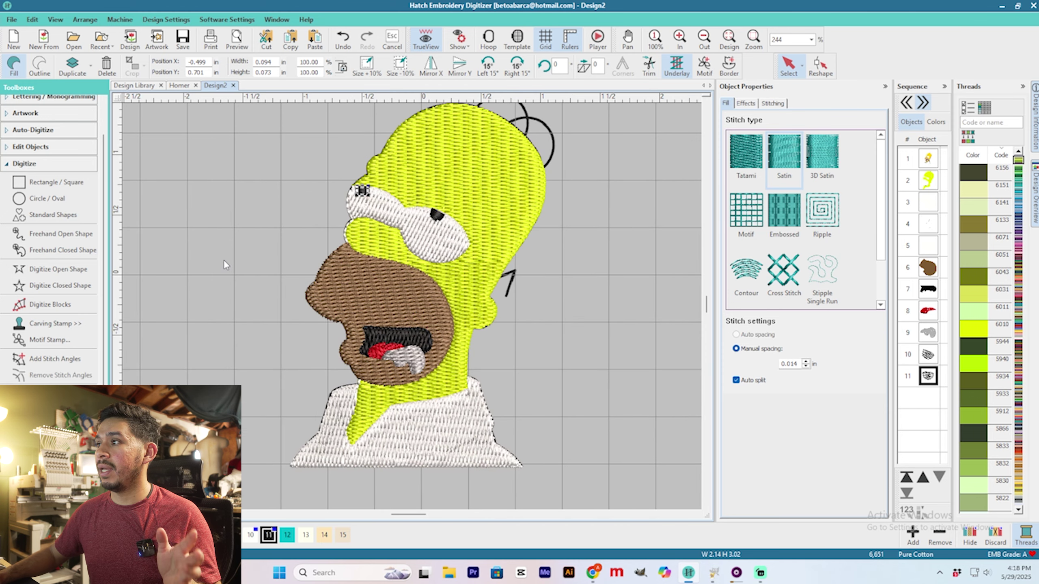
# Set up an open-shape Satin outline with a width of 0.035 in and automatic trims off.
pyautogui.click(81, 274)
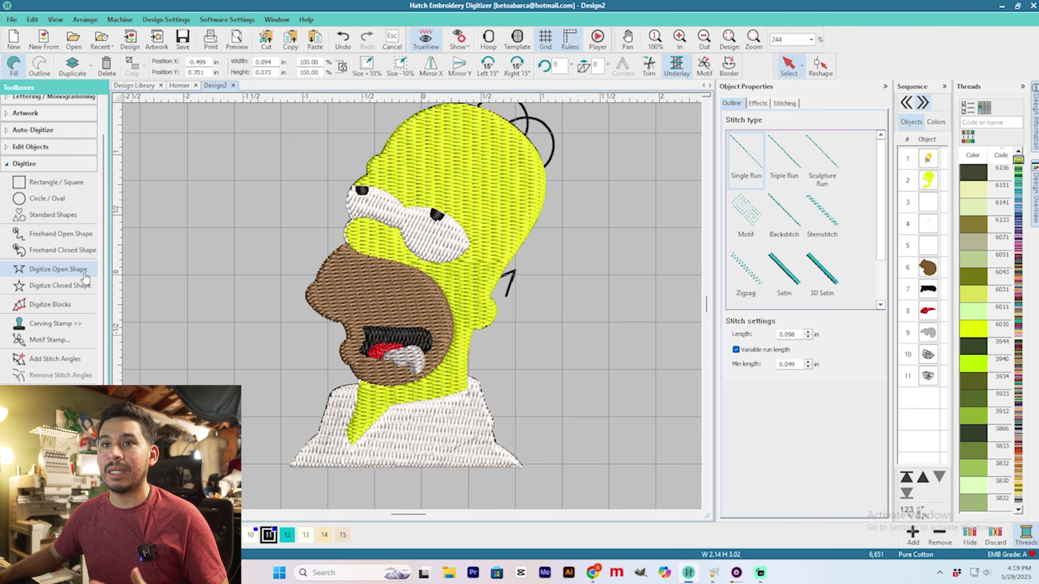
pyautogui.click(783, 270)
pyautogui.click(799, 399)
pyautogui.press('BackSpace')
pyautogui.press('BackSpace')
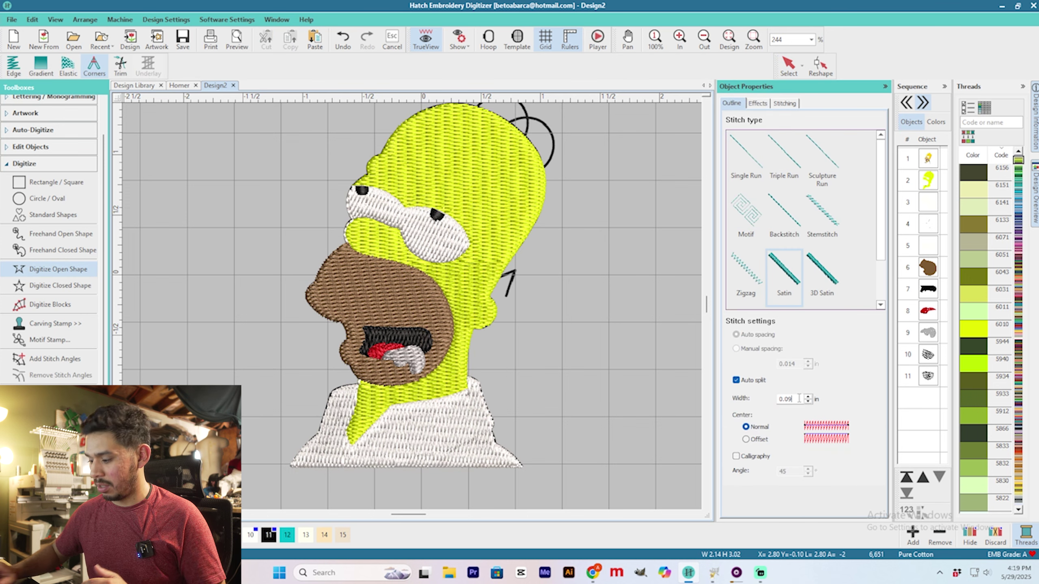
pyautogui.write('35')
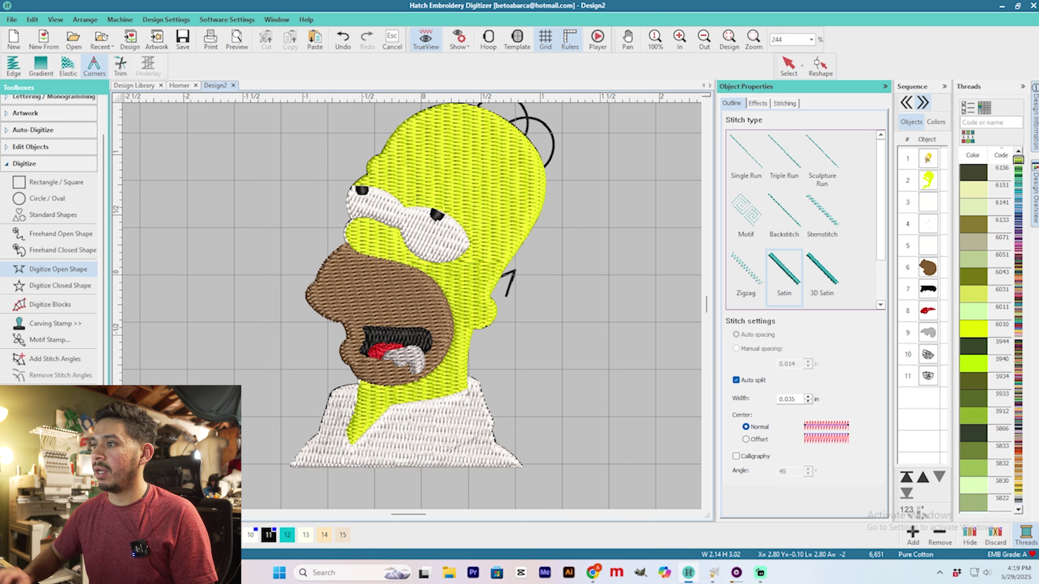
pyautogui.click(786, 104)
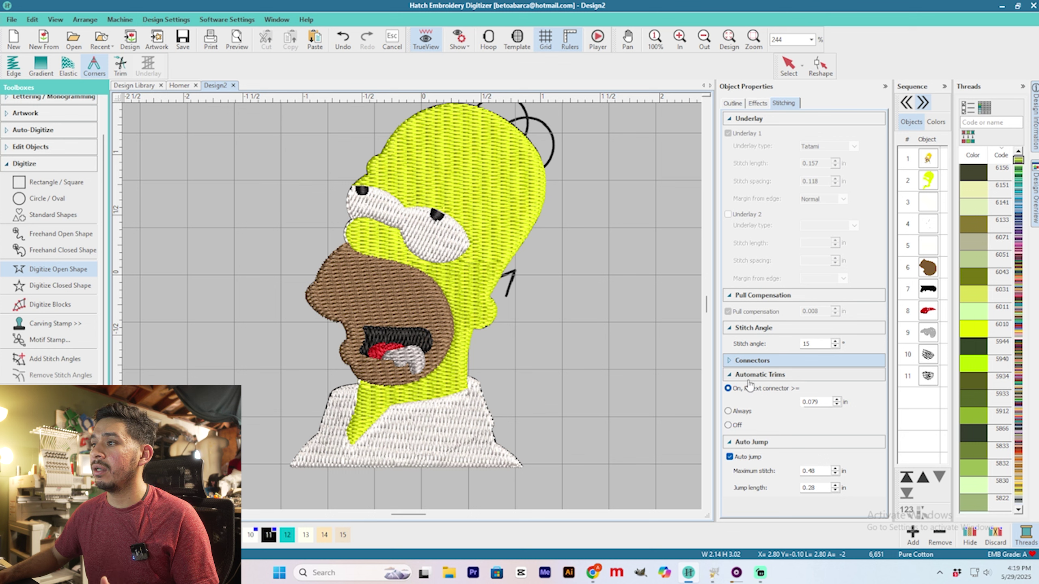
pyautogui.click(734, 426)
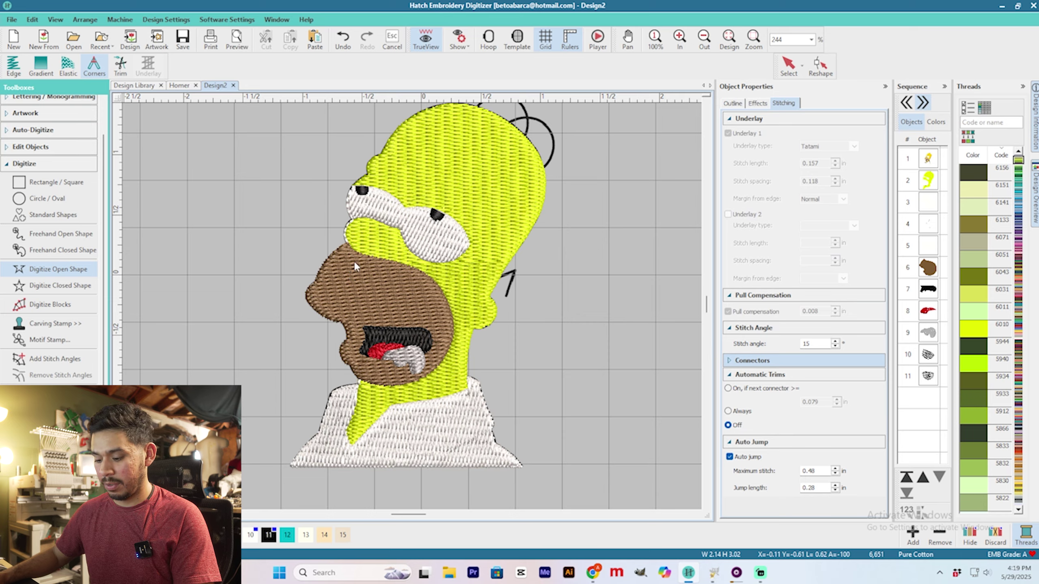
# Examine the artwork's black outlines around the eyes, muzzle, mouth and neck with and without TrueView to plan the satin outline path.
pyautogui.press('t')
pyautogui.scroll(3, 403, 302)
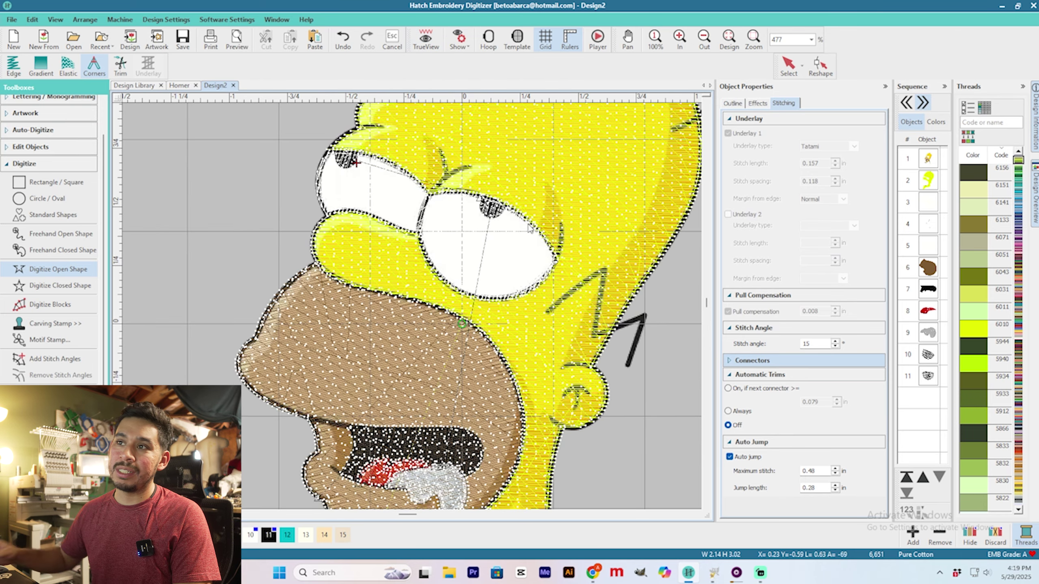
pyautogui.scroll(1, 413, 315)
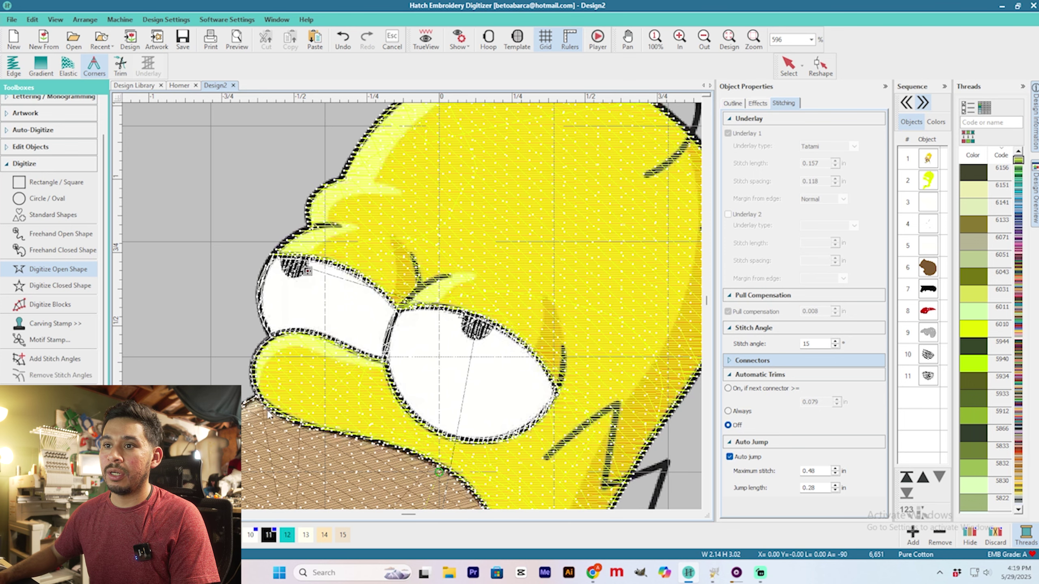
pyautogui.press('t')
pyautogui.scroll(2, 366, 437)
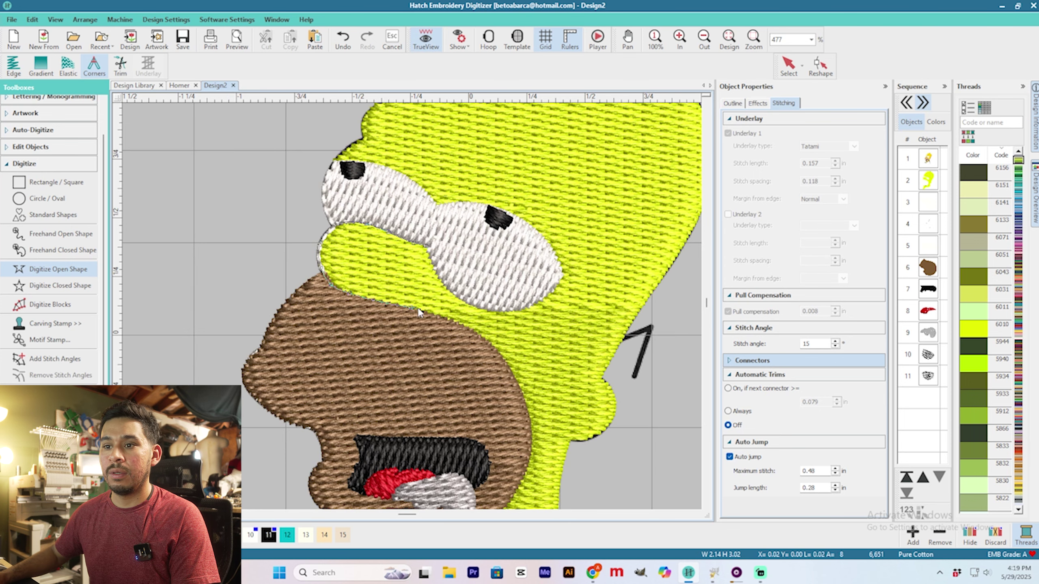
pyautogui.scroll(-2, 442, 356)
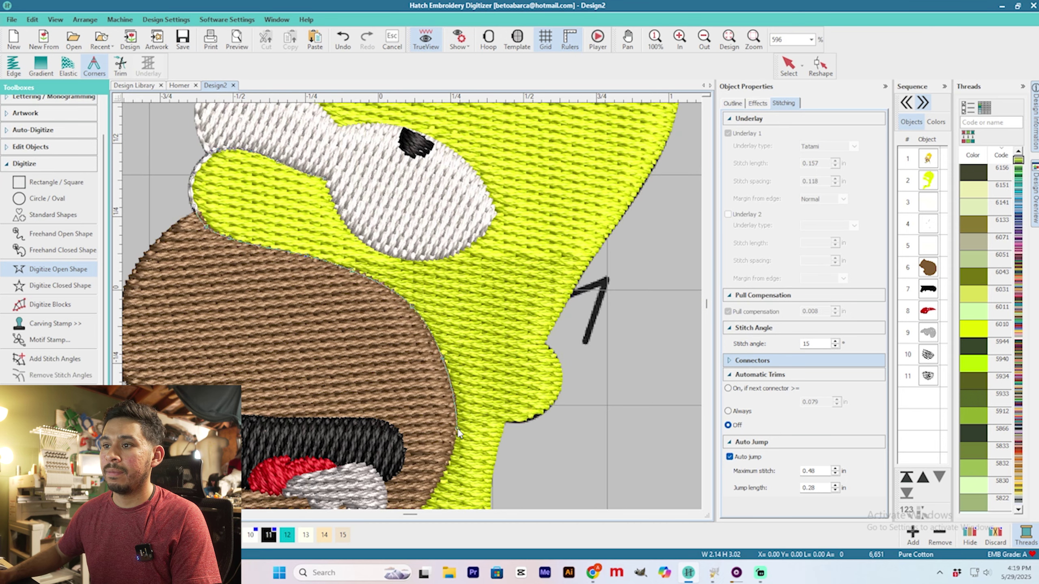
pyautogui.scroll(-2, 451, 402)
pyautogui.press('t')
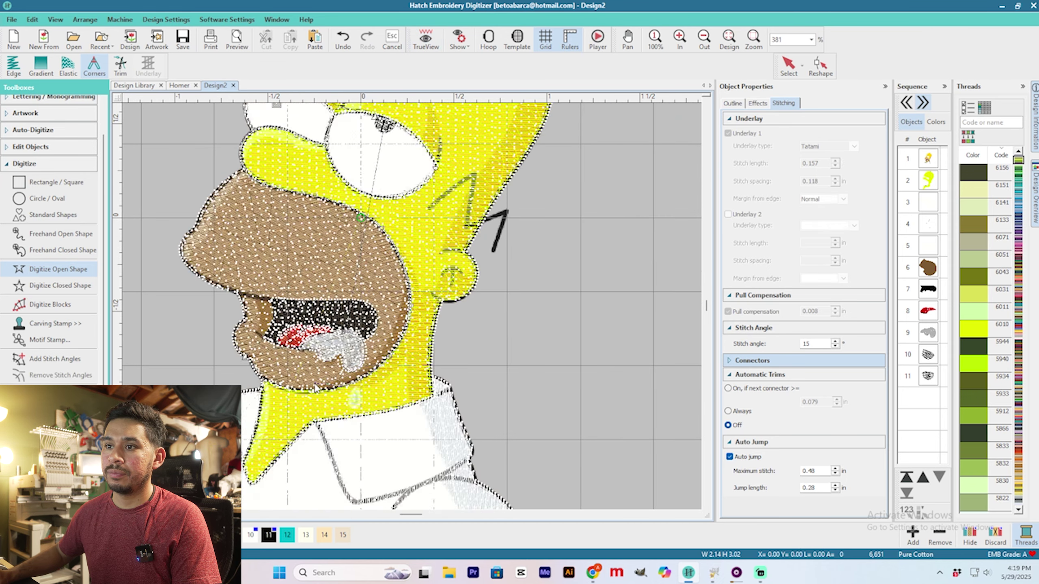
pyautogui.scroll(2, 342, 391)
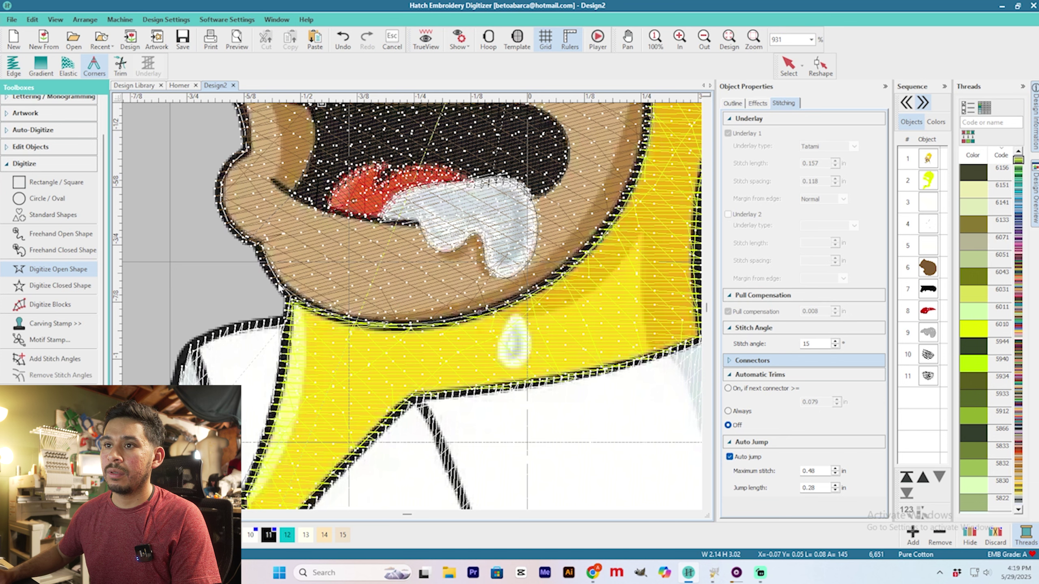
# Continue the black satin outline from the chin up around the lips to the front tip of the brown muzzle.
pyautogui.rightClick(222, 185)
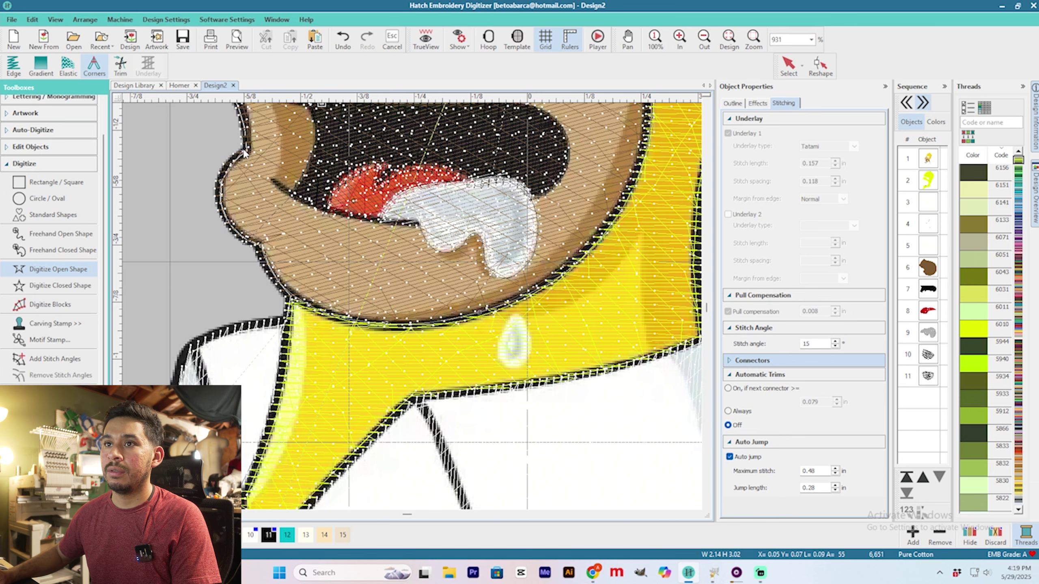
pyautogui.click(245, 152)
pyautogui.scroll(-2, 246, 150)
pyautogui.scroll(3, 410, 288)
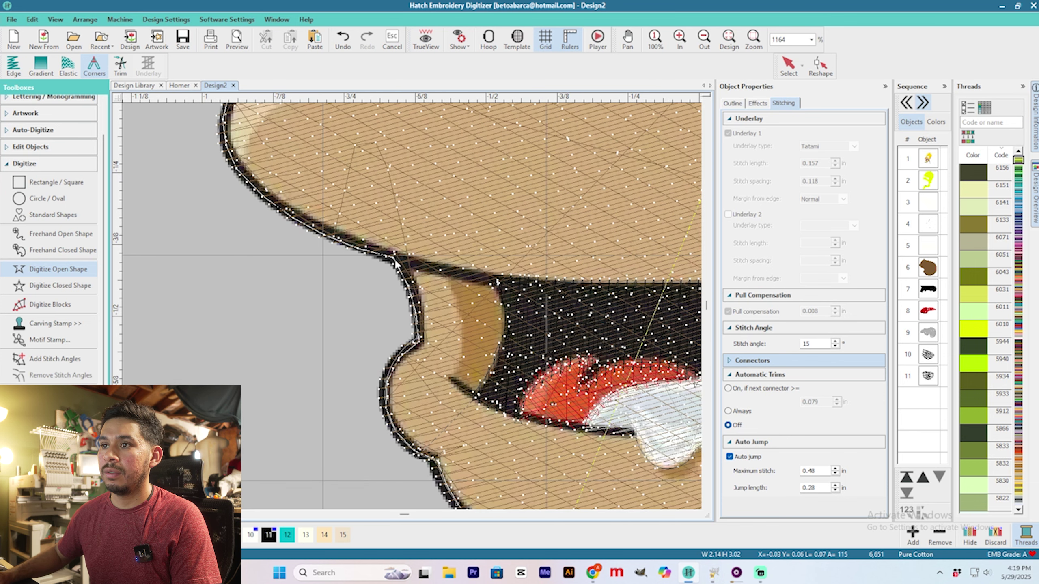
pyautogui.scroll(2, 254, 170)
pyautogui.scroll(-2, 408, 301)
pyautogui.press('t')
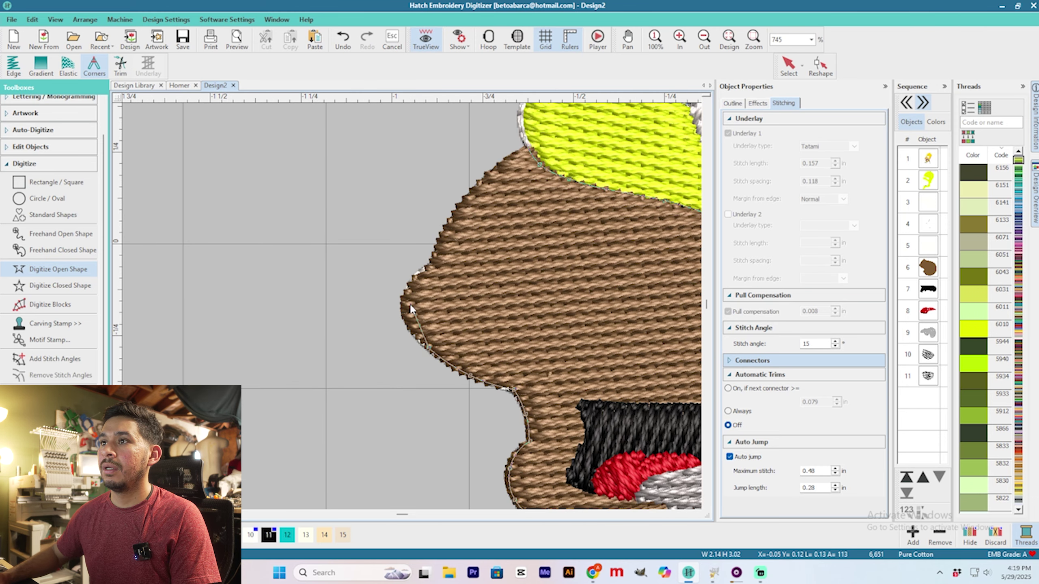
pyautogui.press('t')
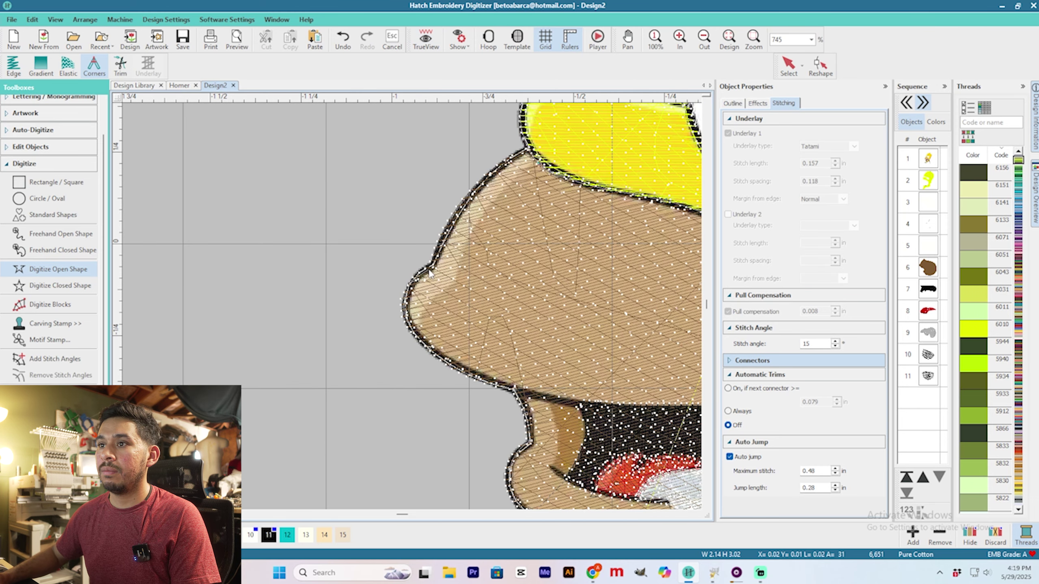
# Finish the muzzle outline up to the base of the yellow nose and preview it in TrueView.
pyautogui.rightClick(476, 186)
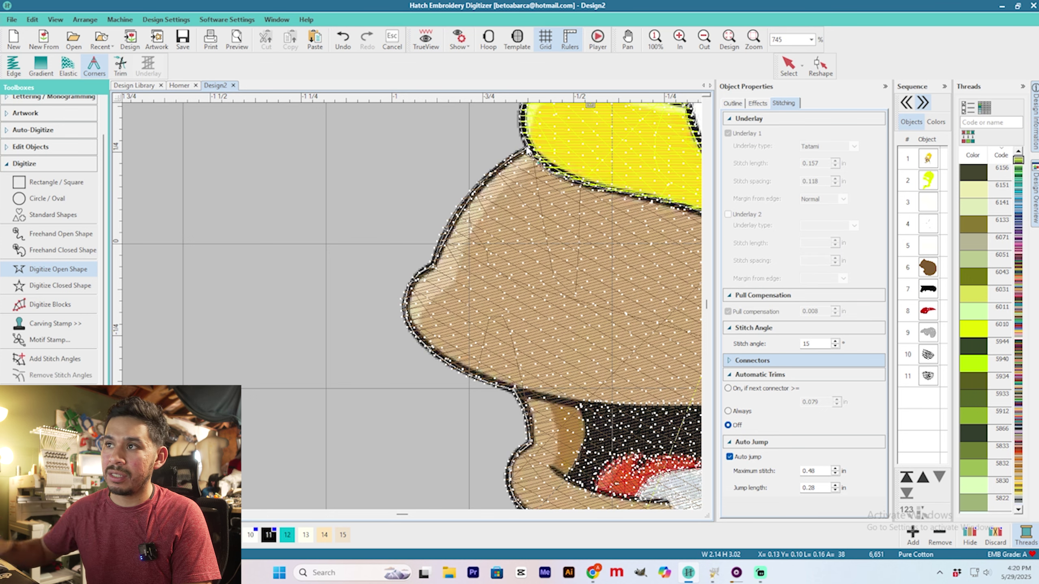
pyautogui.scroll(6, 517, 166)
pyautogui.click(447, 239)
pyautogui.press('Return')
pyautogui.press('t')
pyautogui.scroll(-10, 447, 243)
pyautogui.click(787, 66)
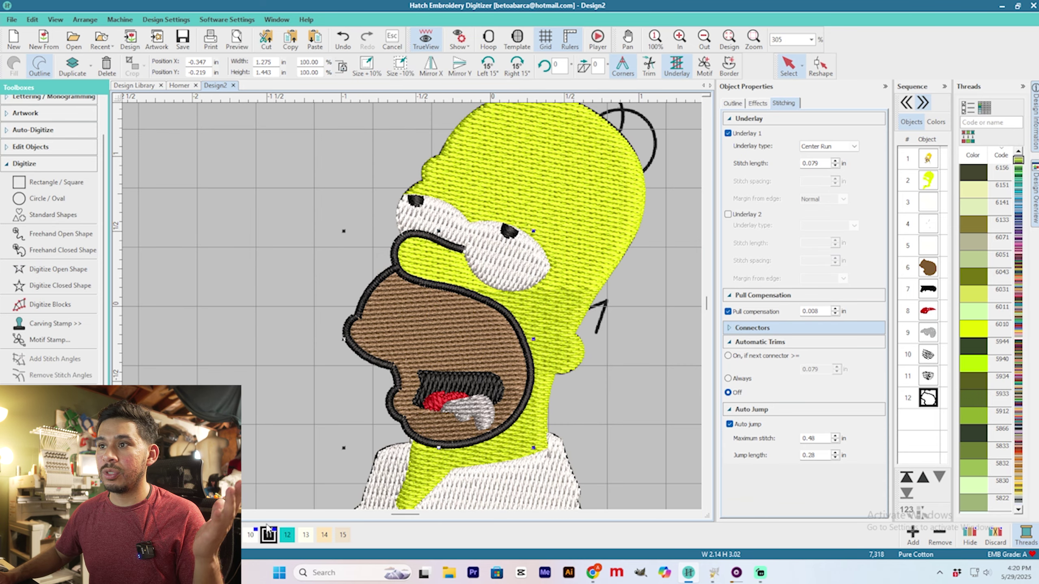
# Digitize the upper lip line as a black 0.035 in Satin open shape from the muzzle outline to the mouth's front corner.
pyautogui.click(58, 269)
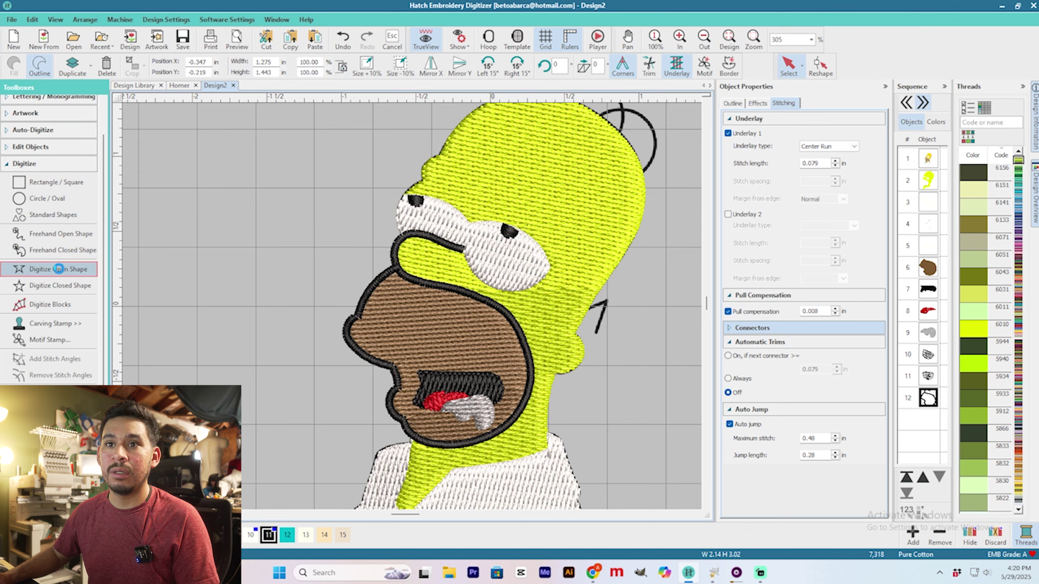
pyautogui.click(245, 540)
pyautogui.click(269, 534)
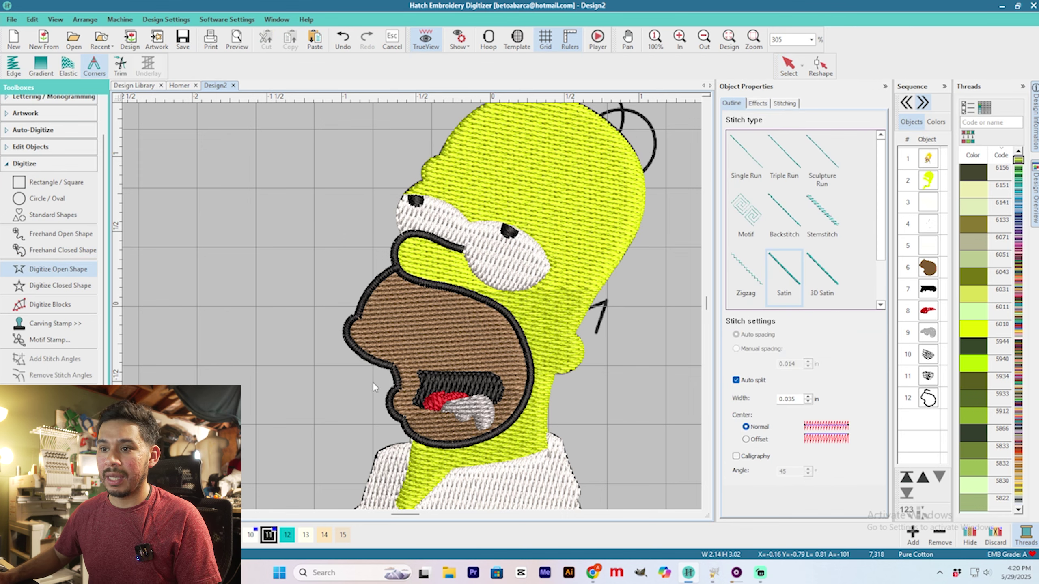
pyautogui.scroll(3, 384, 380)
pyautogui.press('t')
pyautogui.scroll(5, 391, 352)
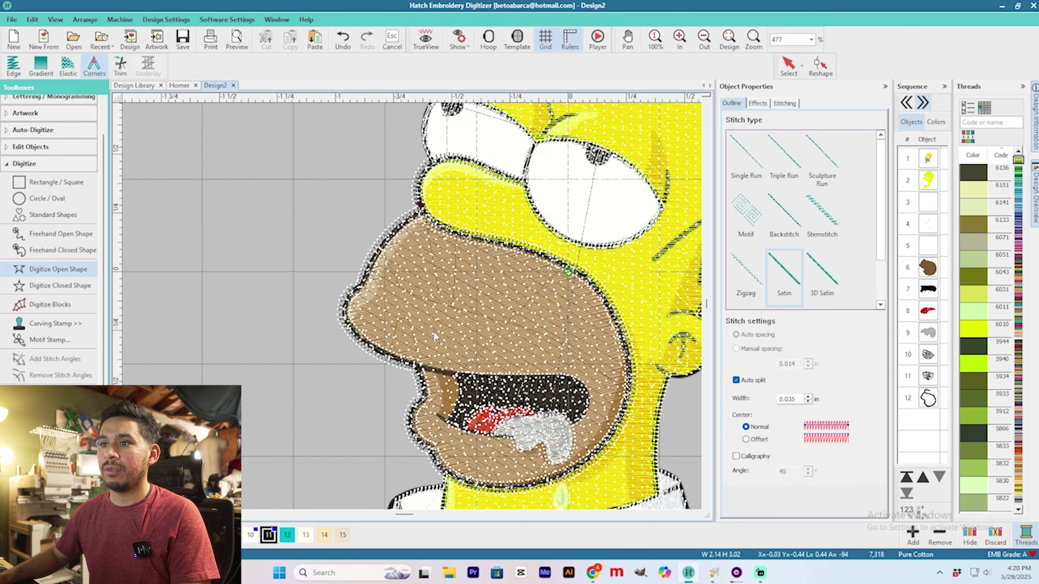
pyautogui.rightClick(420, 326)
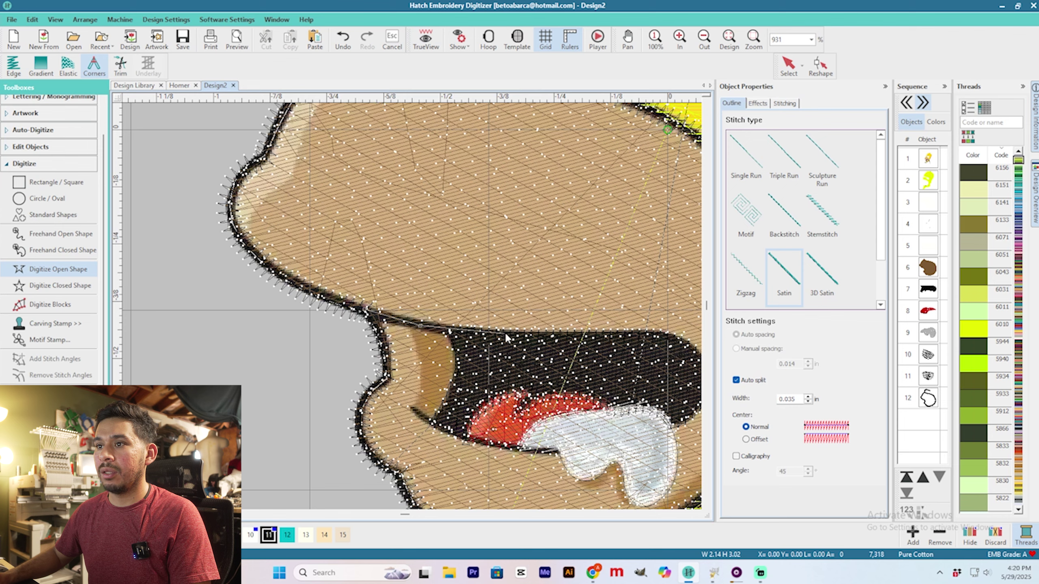
pyautogui.press('c')
pyautogui.click(452, 308)
pyautogui.click(497, 341)
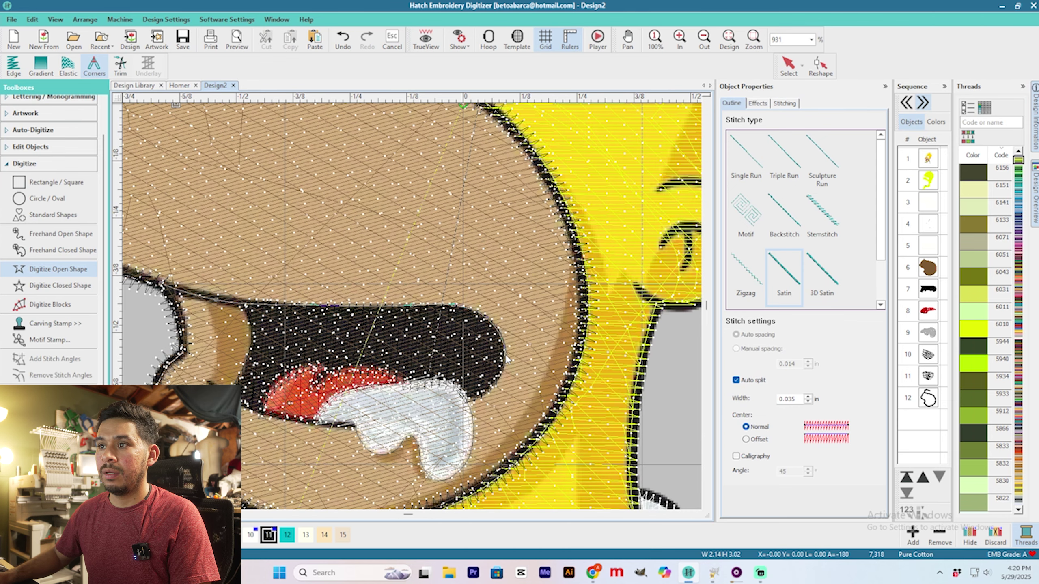
pyautogui.click(498, 386)
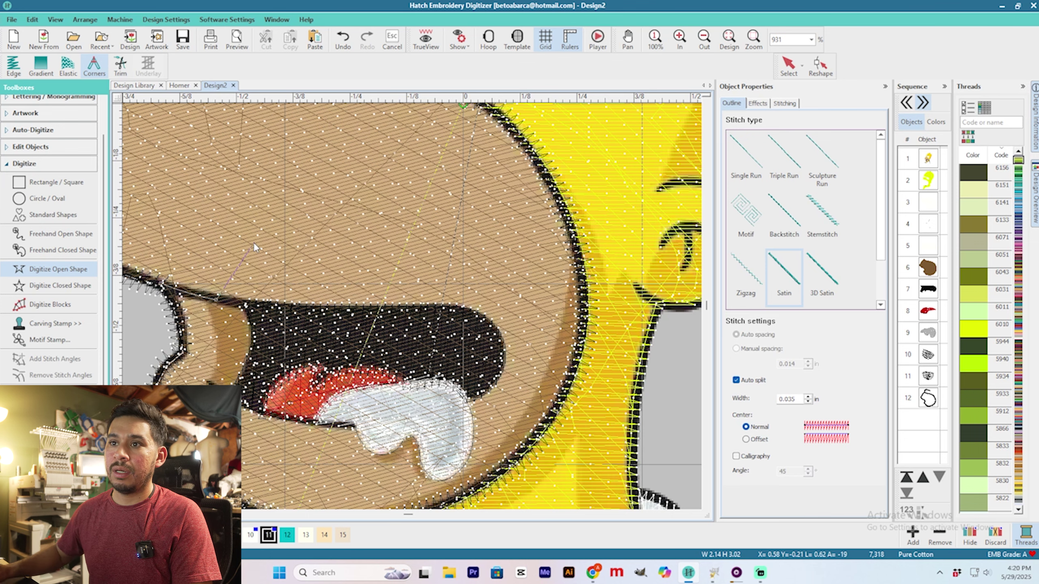
pyautogui.click(253, 307)
pyautogui.press('Return')
pyautogui.press('t')
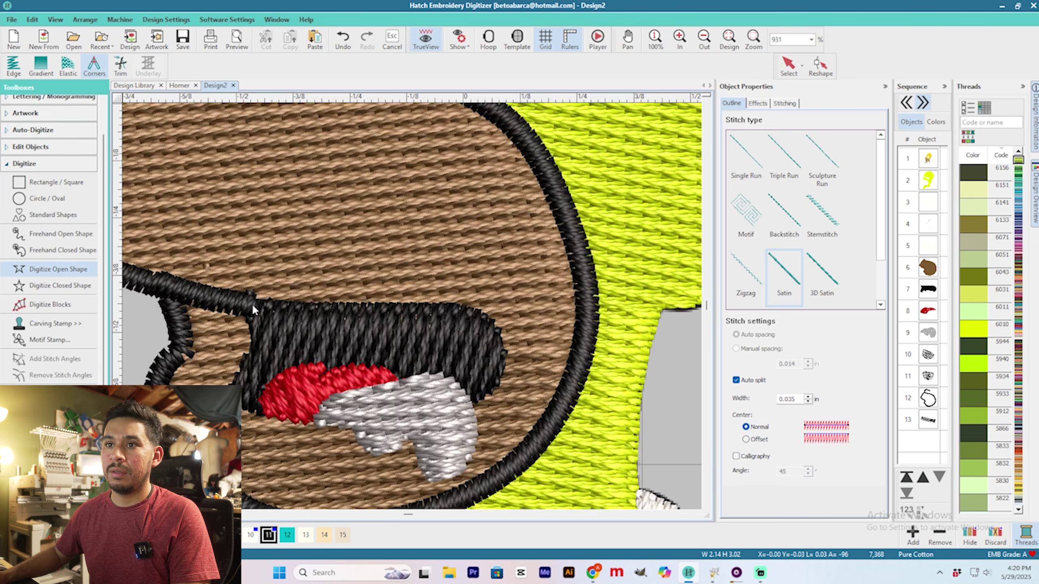
# Reshape the upper lip line to about 0.241 in wide and view the artwork with TrueView off.
pyautogui.scroll(-2, 253, 310)
pyautogui.scroll(2, 415, 309)
pyautogui.click(789, 66)
pyautogui.click(821, 66)
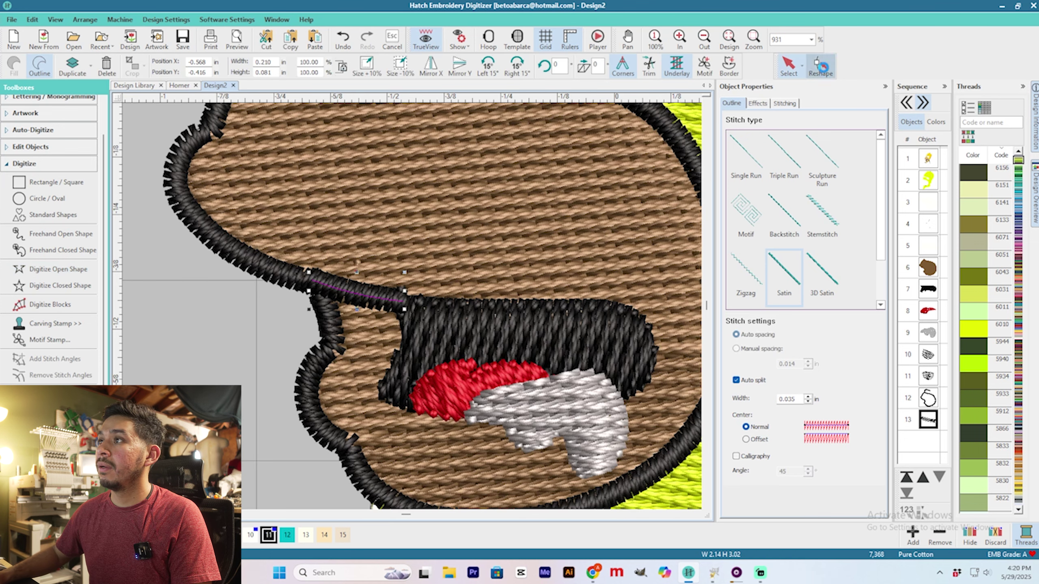
pyautogui.press('Escape')
pyautogui.scroll(-3, 409, 327)
pyautogui.press('t')
pyautogui.scroll(-2, 408, 327)
pyautogui.scroll(2, 407, 311)
pyautogui.scroll(-2, 405, 286)
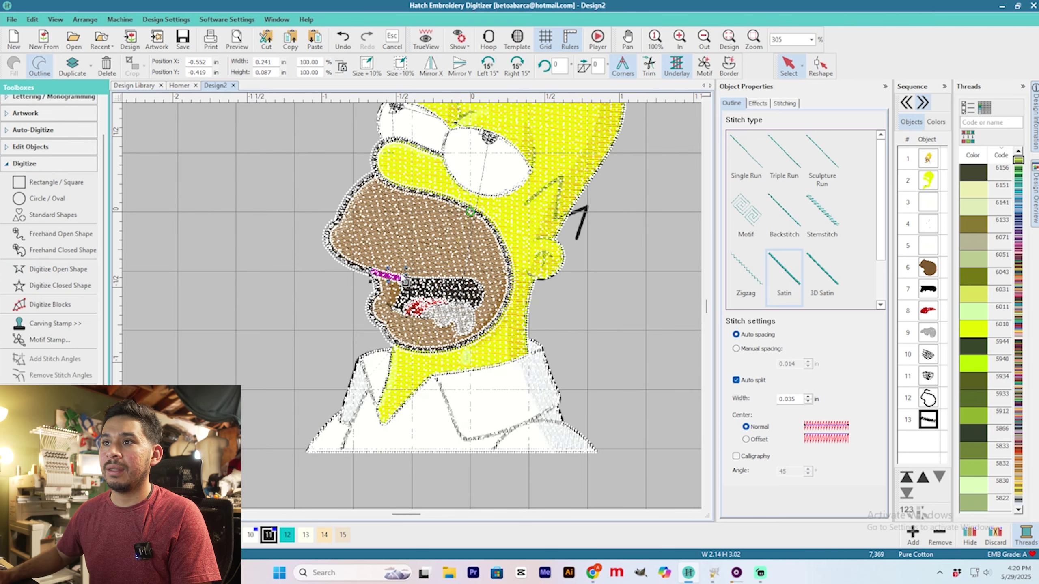
# Digitize a black satin outline from the chin down the front of the neck, around its point and along the collar to the back.
pyautogui.scroll(2, 405, 322)
pyautogui.click(397, 345)
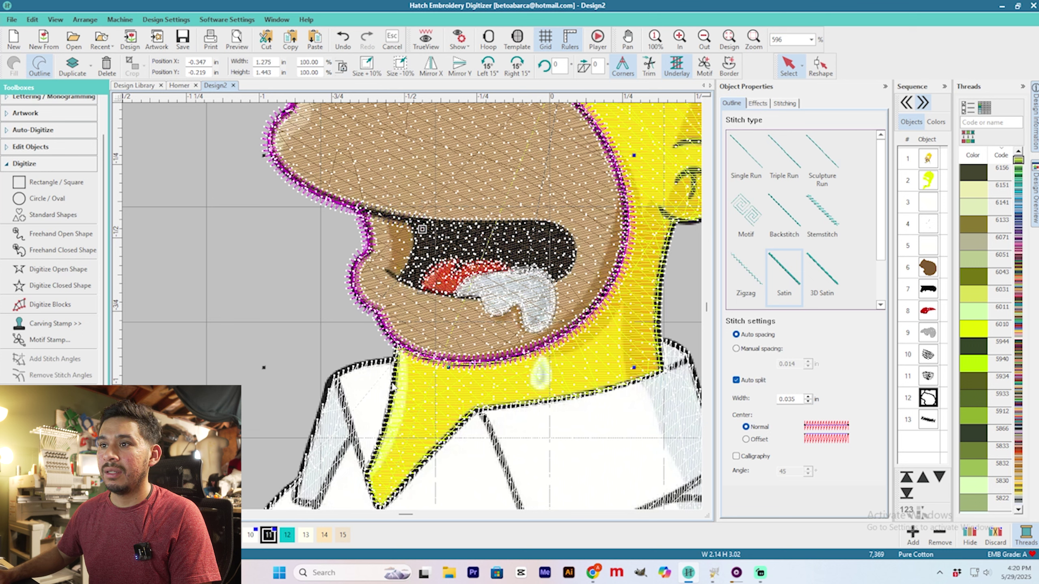
pyautogui.click(57, 268)
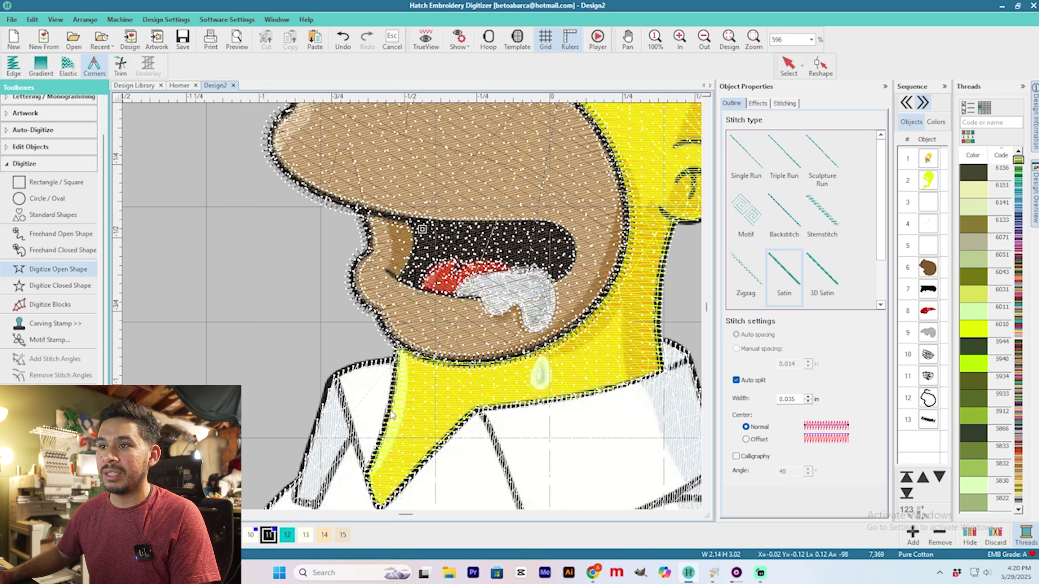
pyautogui.scroll(2, 368, 473)
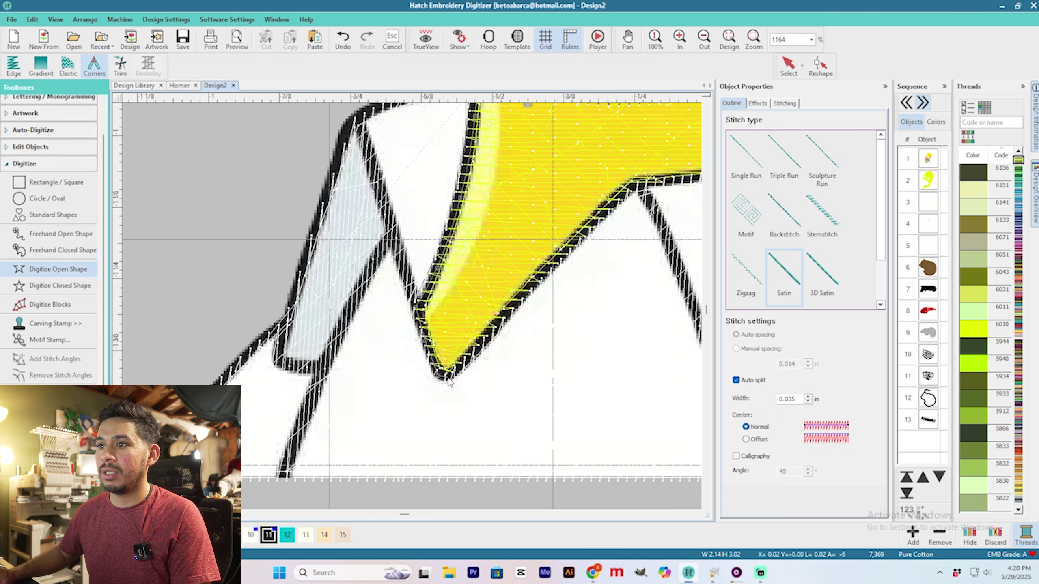
pyautogui.scroll(-2, 634, 182)
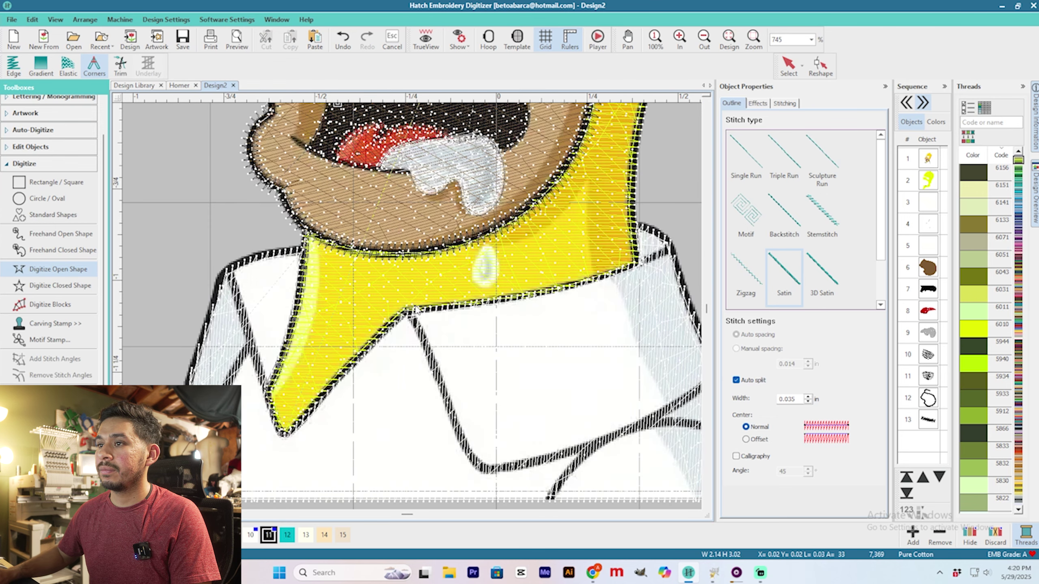
pyautogui.rightClick(617, 274)
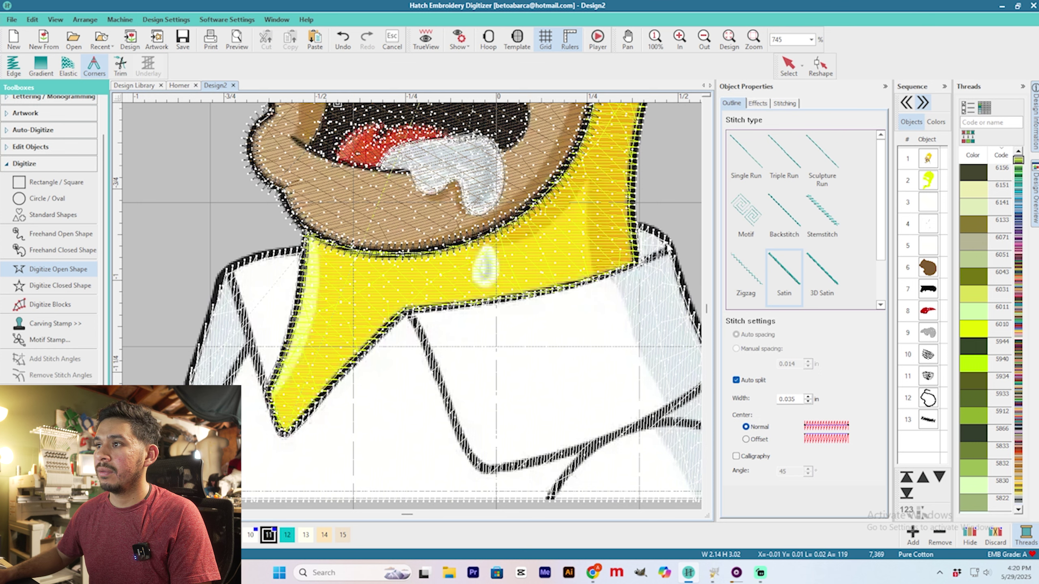
pyautogui.press('Return')
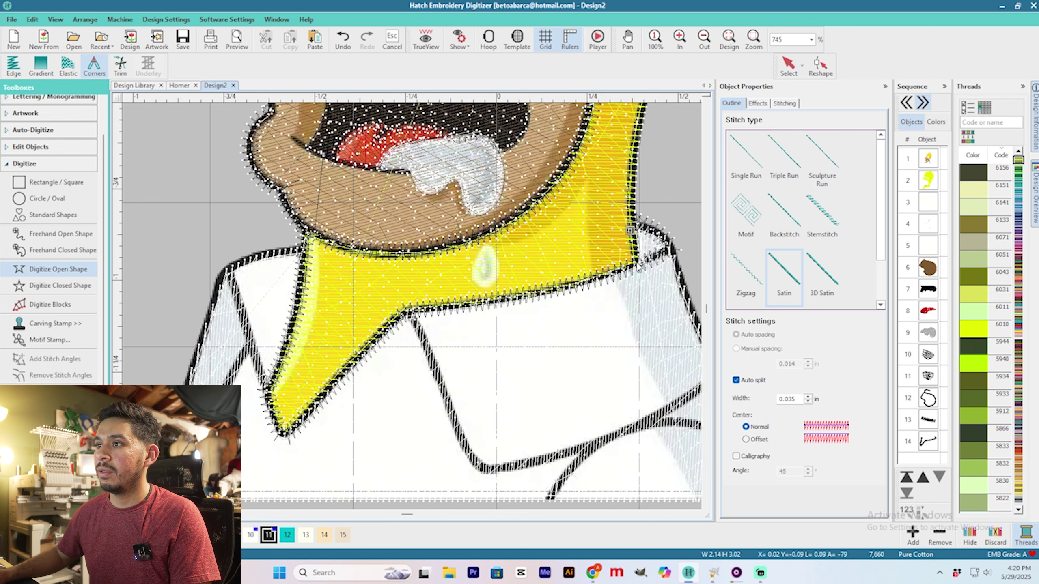
pyautogui.press('t')
pyautogui.scroll(-1, 631, 216)
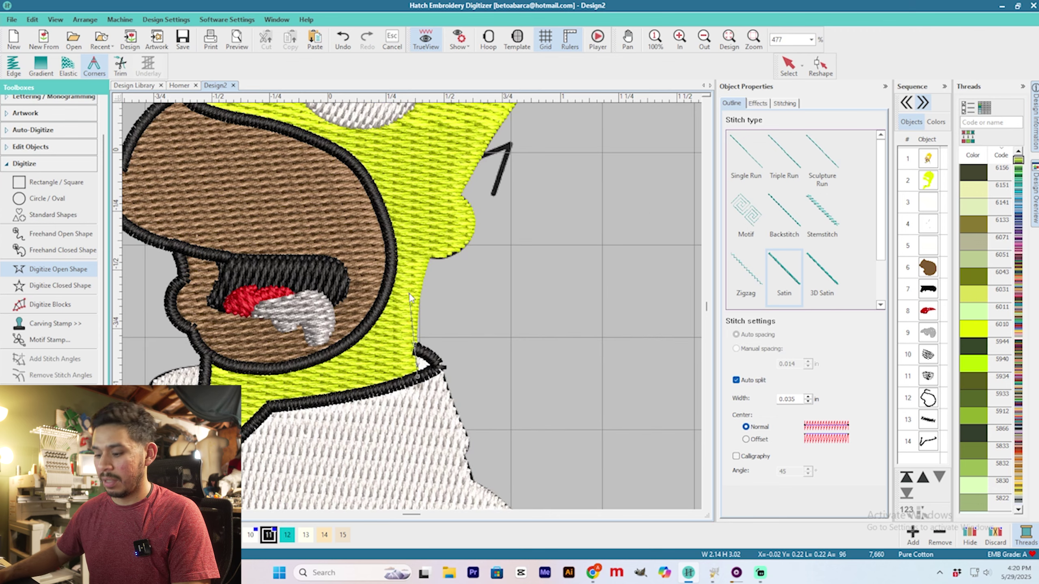
# Digitize a black satin outline up the back of the neck from the collar to the ear, checking it with TrueView.
pyautogui.scroll(2, 404, 307)
pyautogui.click(417, 266)
pyautogui.press('t')
pyautogui.press('t')
pyautogui.press('t')
pyautogui.click(434, 189)
pyautogui.press('Return')
pyautogui.press('t')
pyautogui.press('t')
pyautogui.press('t')
pyautogui.press('t')
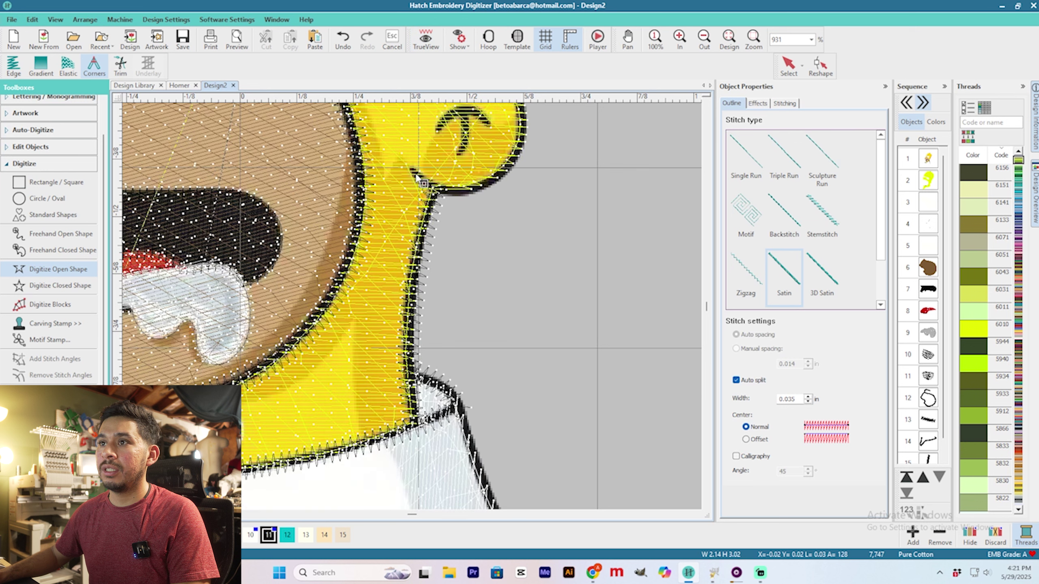
# Digitize the ear's black satin outline from its lower inner end around the outer curve to the upper inner end.
pyautogui.rightClick(484, 186)
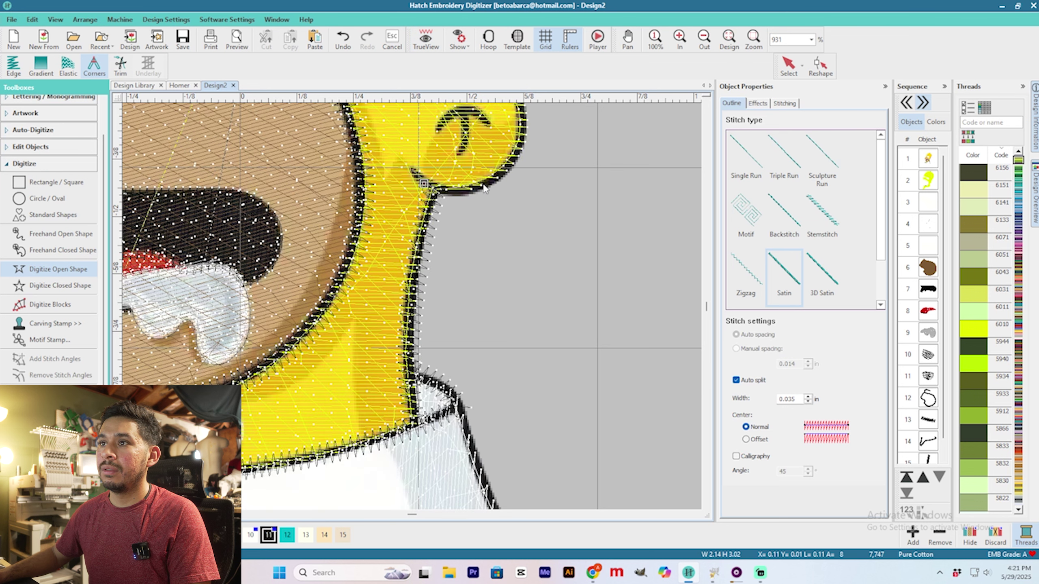
pyautogui.rightClick(517, 153)
pyautogui.scroll(-2, 518, 153)
pyautogui.scroll(1, 412, 297)
pyautogui.rightClick(412, 296)
pyautogui.rightClick(397, 261)
pyautogui.rightClick(365, 254)
pyautogui.rightClick(343, 260)
pyautogui.press('Return')
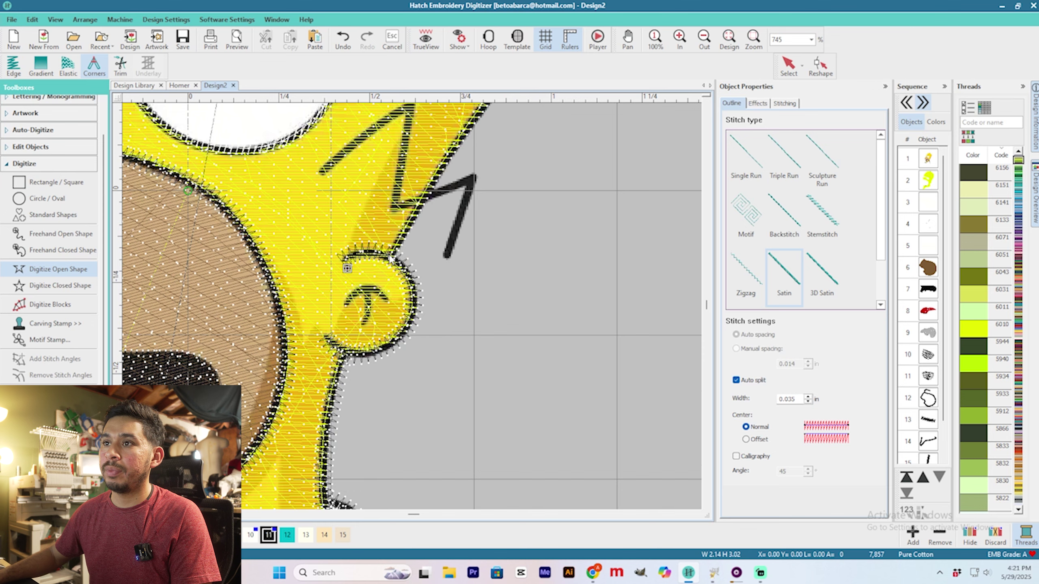
# Trace the satin head outline from the ear up the back of the head and over the crown.
pyautogui.scroll(-3, 390, 258)
pyautogui.scroll(3, 414, 313)
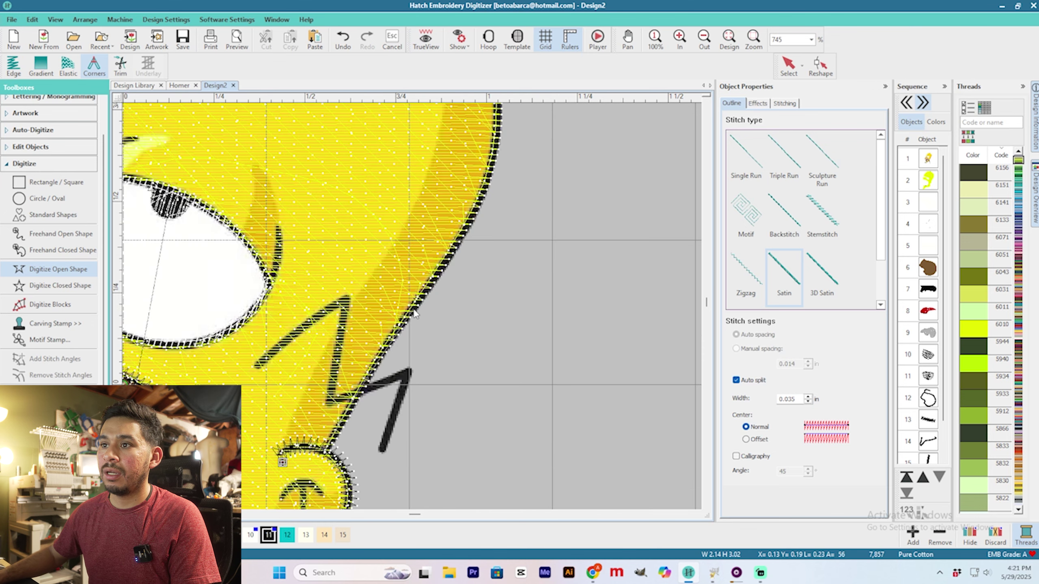
pyautogui.scroll(-3, 496, 171)
pyautogui.scroll(2, 407, 292)
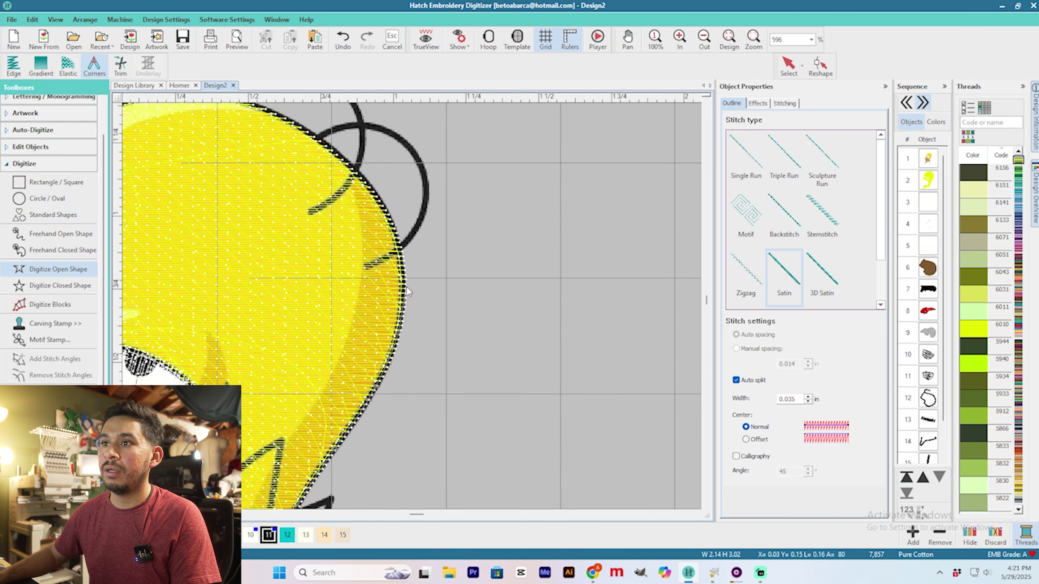
pyautogui.rightClick(362, 179)
pyautogui.rightClick(367, 271)
pyautogui.rightClick(286, 245)
pyautogui.rightClick(235, 241)
pyautogui.rightClick(169, 263)
pyautogui.scroll(-1, 160, 269)
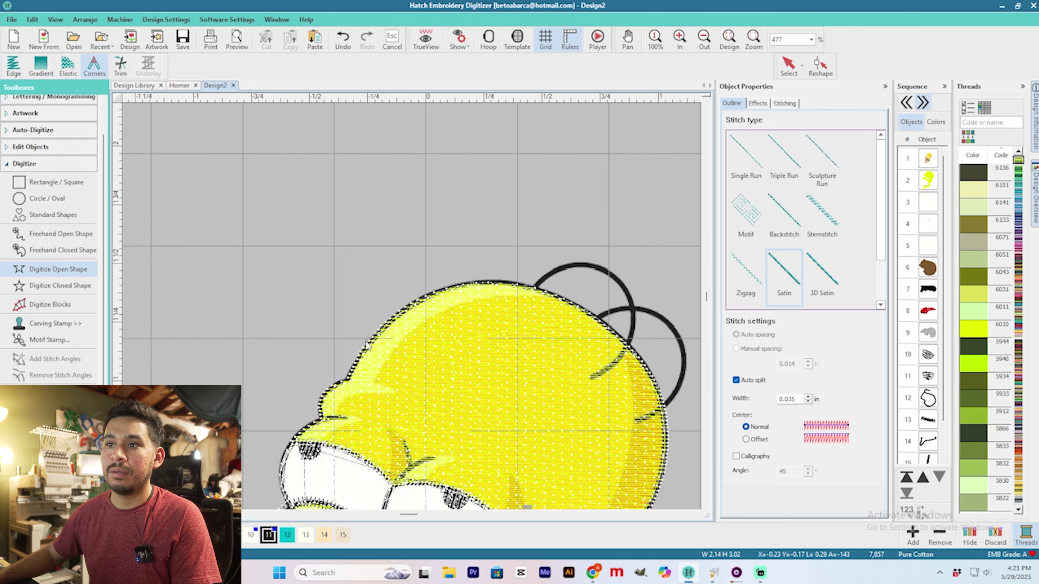
# Finish the head outline down the forehead and around the brow bump to the crease above the farther eye.
pyautogui.scroll(6, 366, 345)
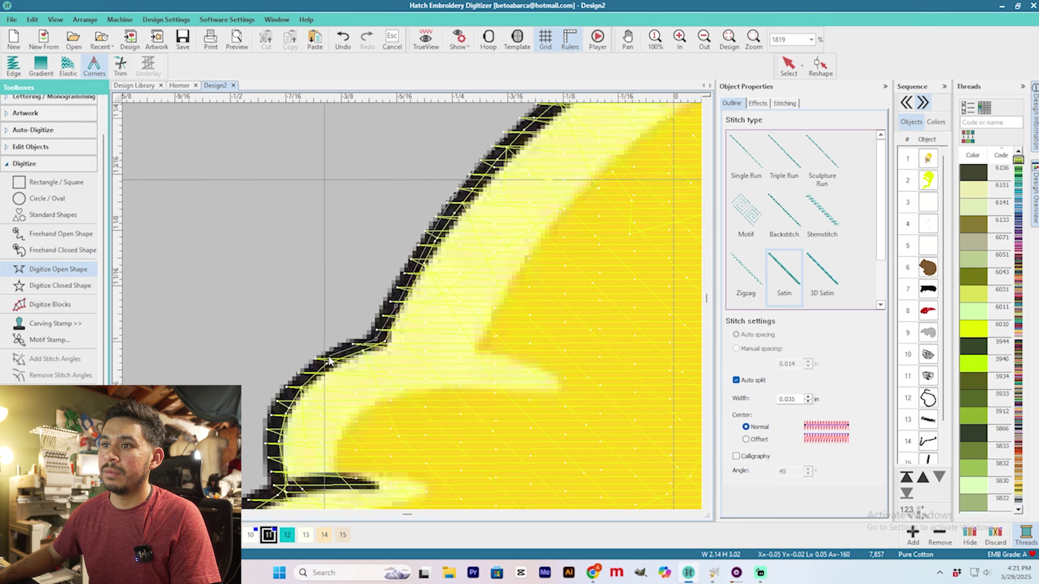
pyautogui.rightClick(284, 398)
pyautogui.scroll(-2, 284, 398)
pyautogui.rightClick(414, 359)
pyautogui.press('Return')
pyautogui.press('t')
pyautogui.press('t')
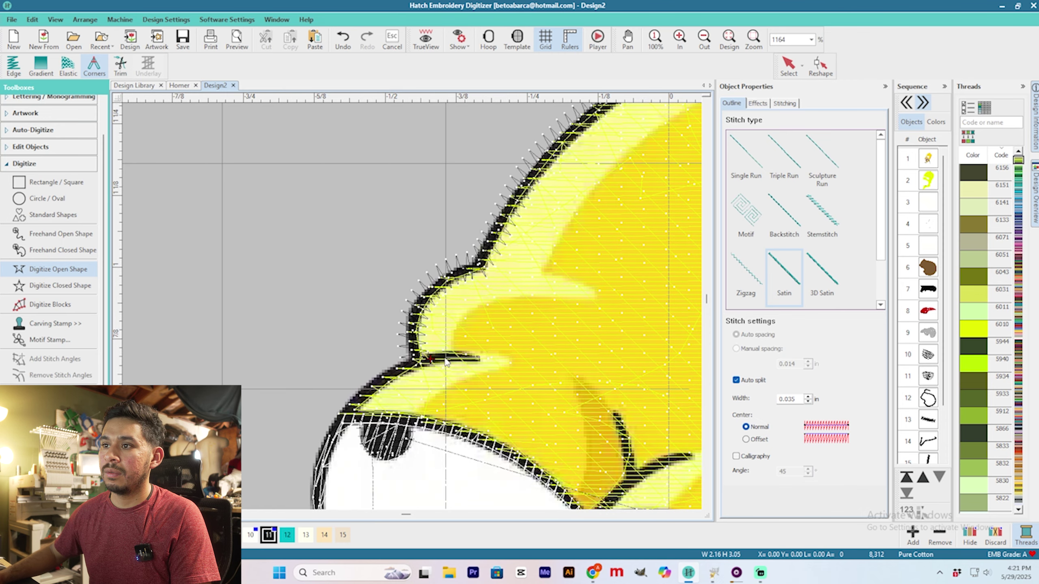
# Digitize a satin outline from the brow crease down the farther eye's outer edge to the top of the nose.
pyautogui.click(430, 359)
pyautogui.rightClick(382, 380)
pyautogui.press('t')
pyautogui.press('t')
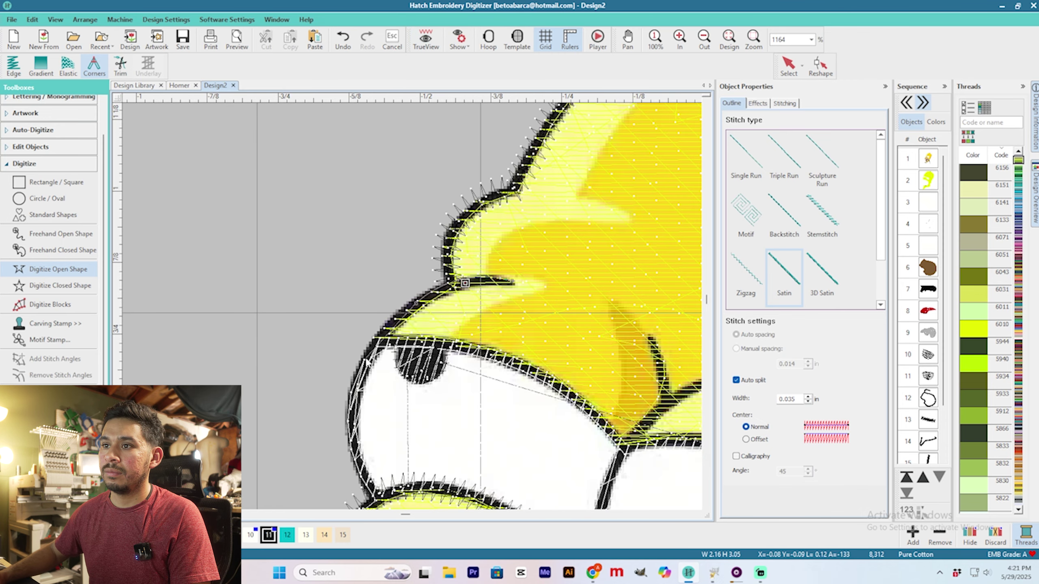
pyautogui.scroll(-2, 392, 409)
pyautogui.hscroll(-1, 393, 409)
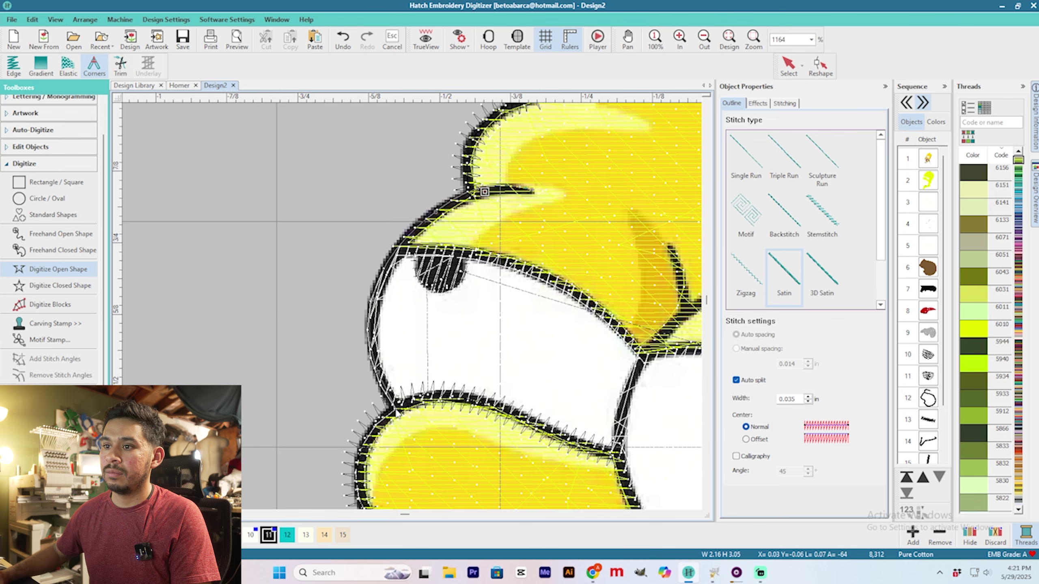
pyautogui.click(402, 252)
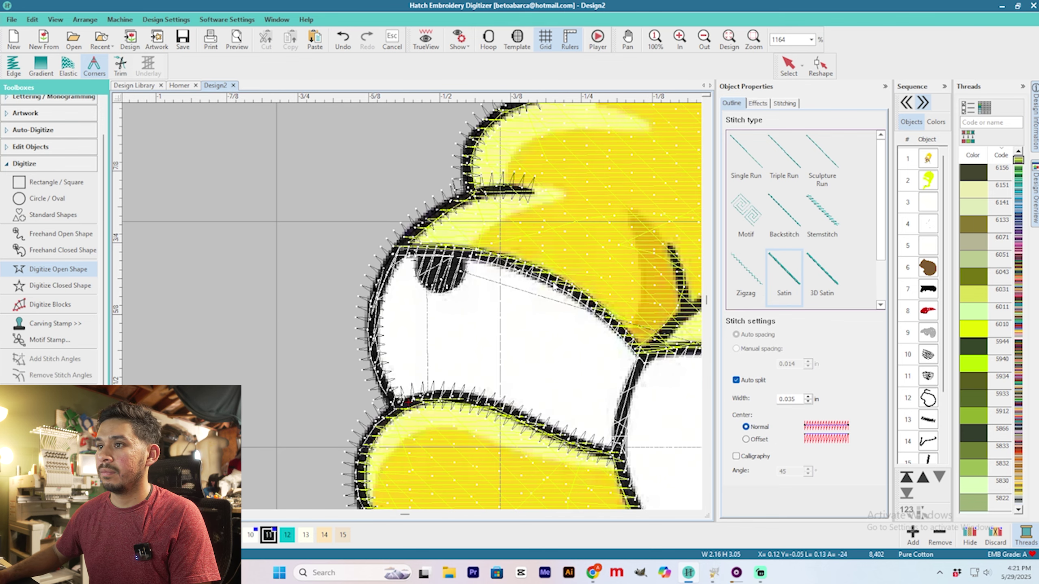
# Digitize a satin outline along the farther eye's upper edge to the point where both eyes meet.
pyautogui.click(556, 286)
pyautogui.press('t')
pyautogui.click(605, 314)
pyautogui.press('t')
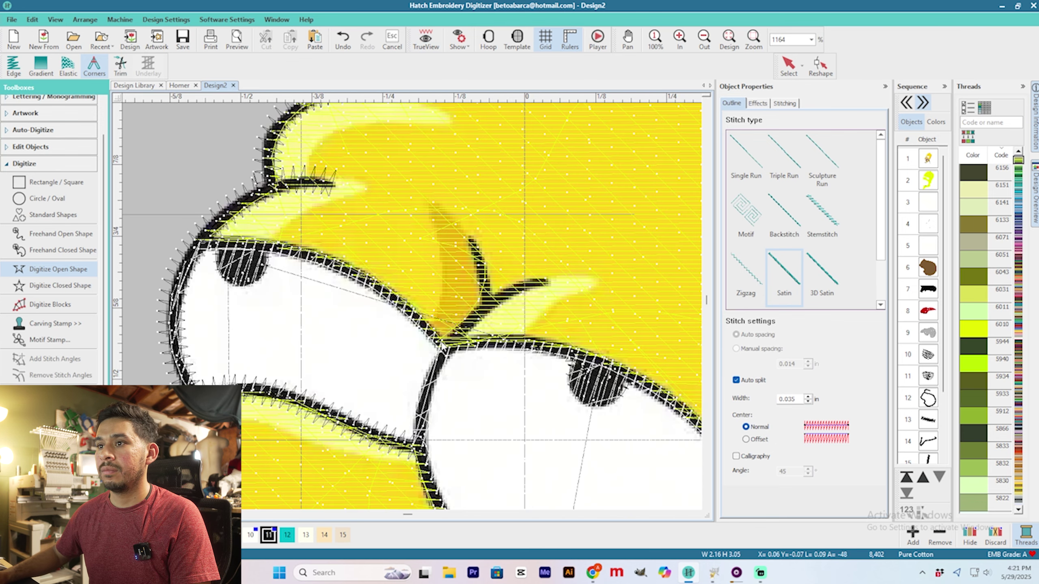
pyautogui.click(444, 351)
pyautogui.press('Return')
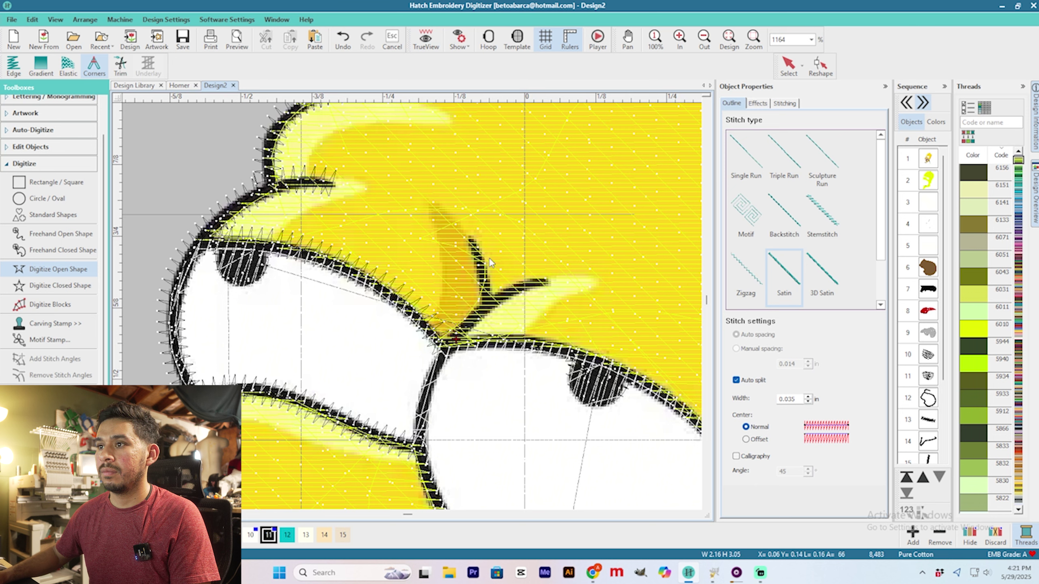
# Digitize satin outlines for the second crease stroke between the eyes and along the nearer eye's upper edge to its outer corner.
pyautogui.click(500, 303)
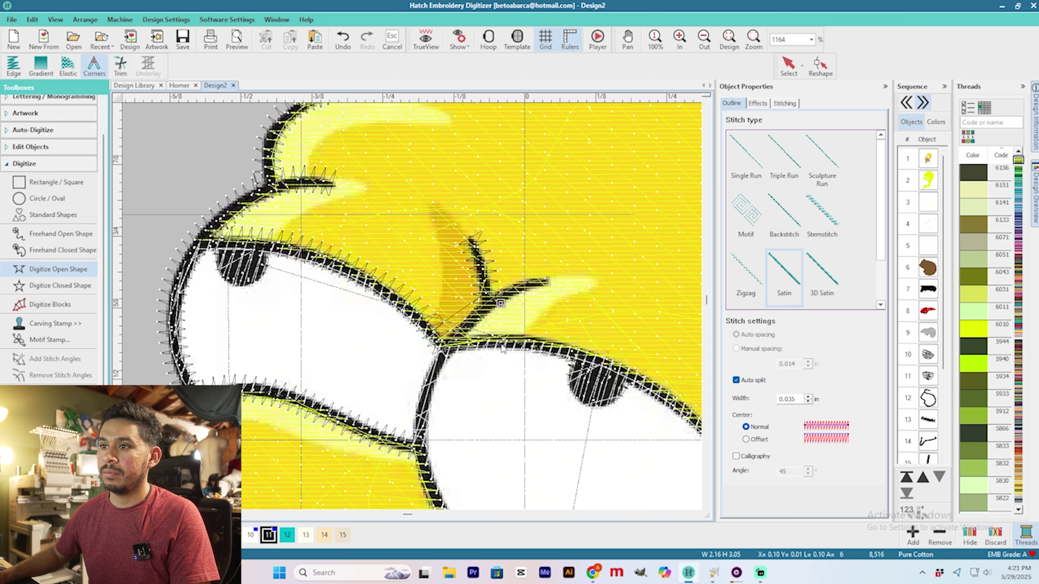
pyautogui.scroll(-1, 582, 353)
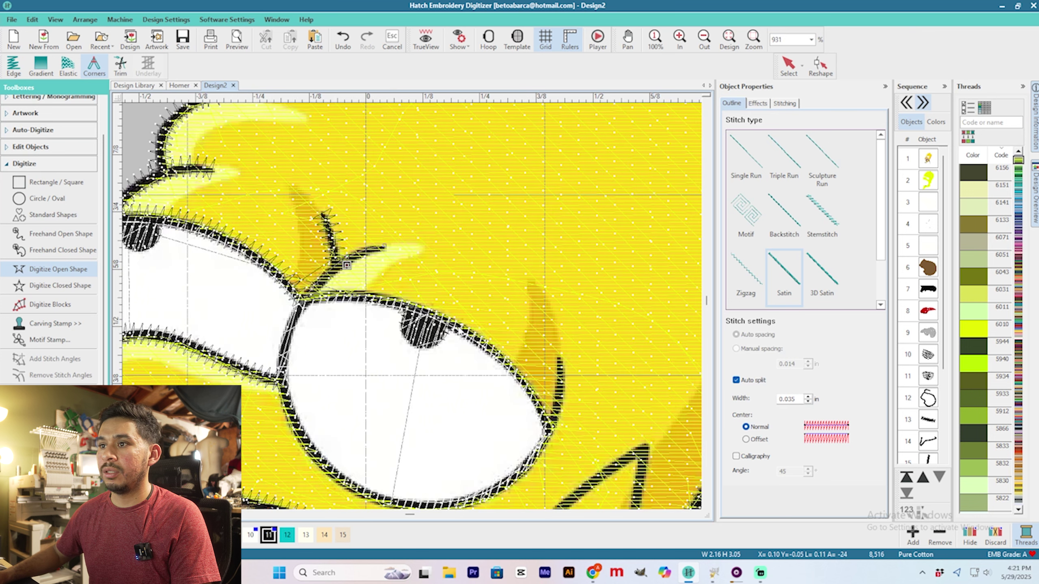
pyautogui.scroll(-2, 523, 389)
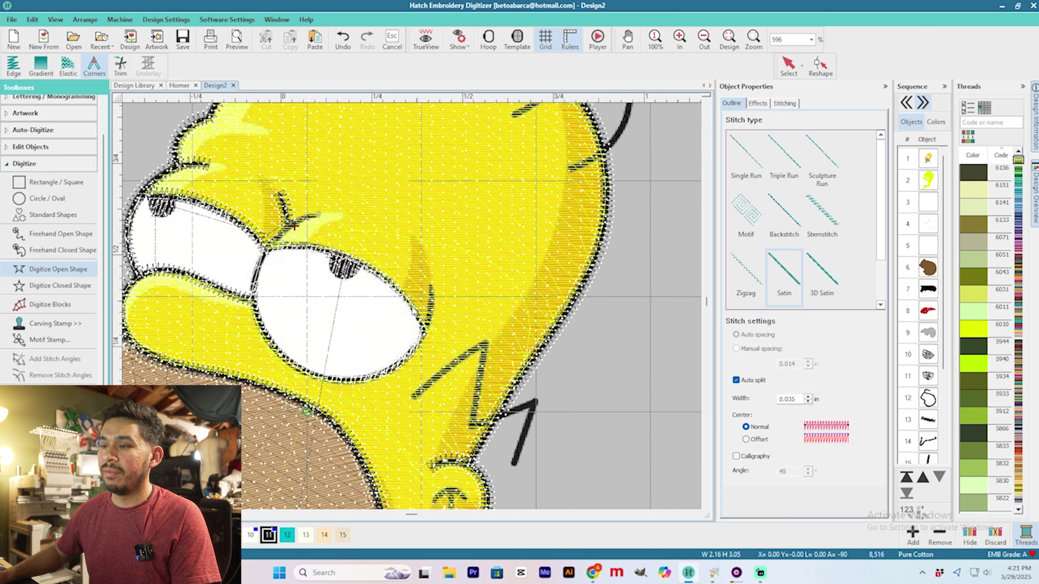
pyautogui.scroll(2, 425, 323)
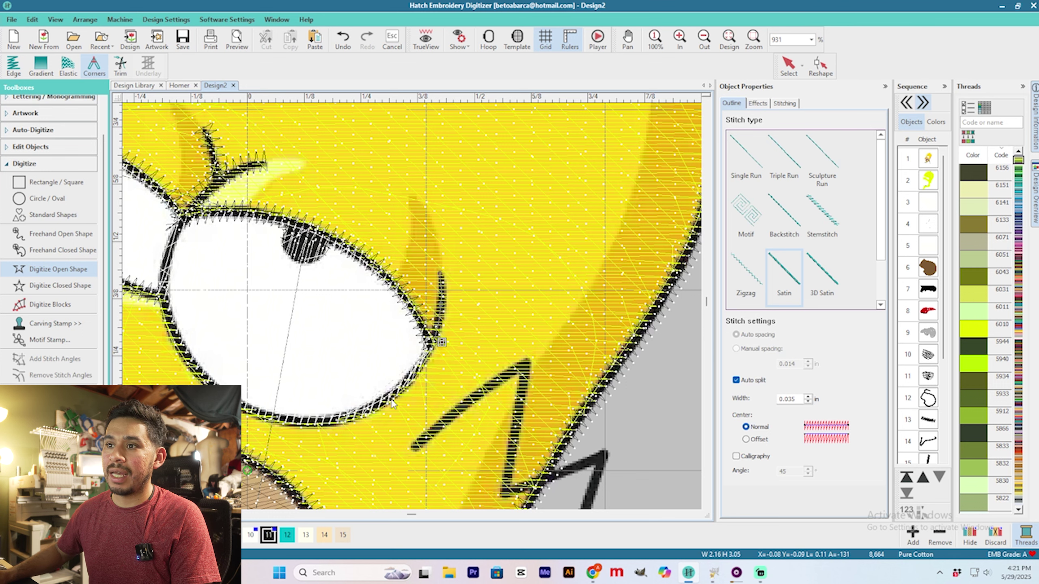
# Digitize a satin outline from the crease beside the nearer eye around its lower edge to the point where both eyes meet.
pyautogui.click(441, 342)
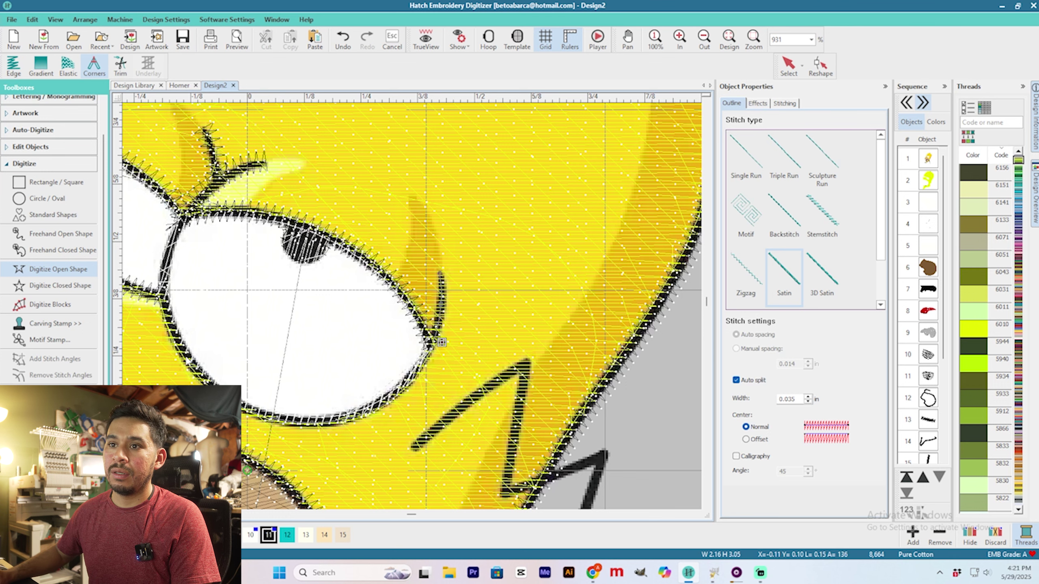
pyautogui.press('t')
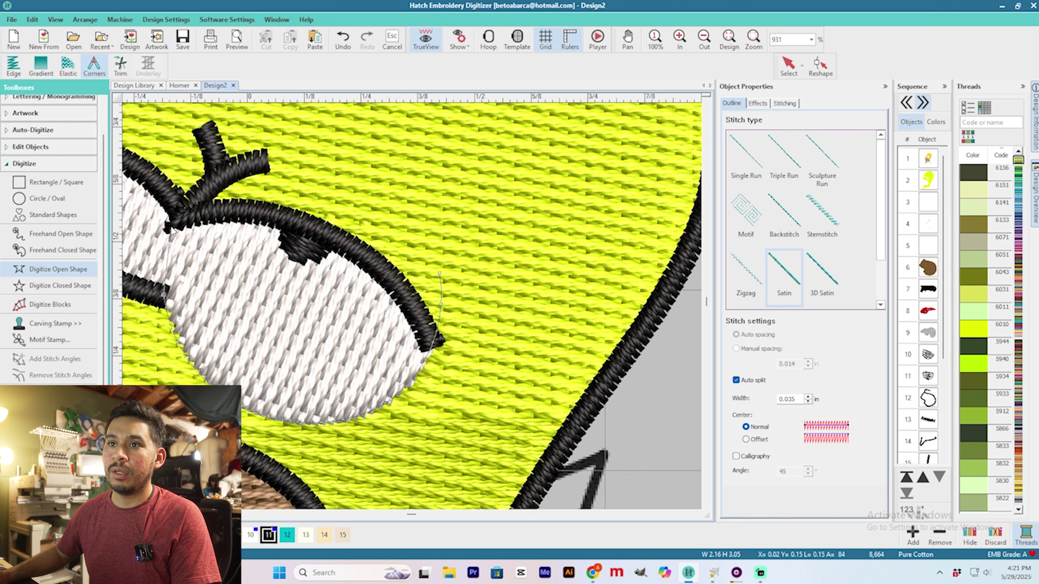
pyautogui.press('t')
pyautogui.click(173, 214)
pyautogui.press('Return')
# Digitize a satin outline along the zigzag hair above the ear, ending at the tip of its last stroke behind the head.
pyautogui.scroll(-2, 427, 317)
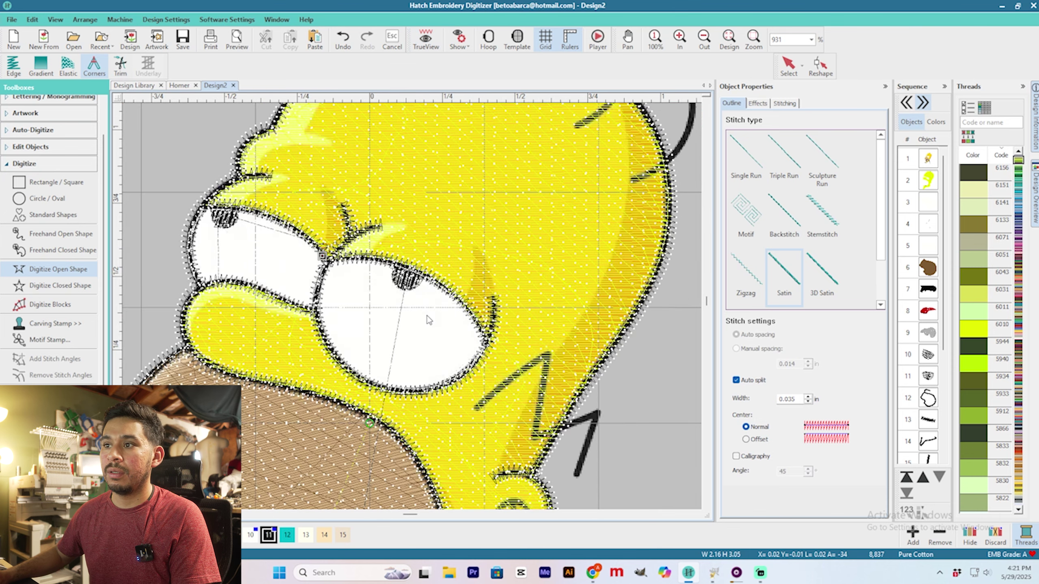
pyautogui.scroll(-3, 428, 320)
pyautogui.press('t')
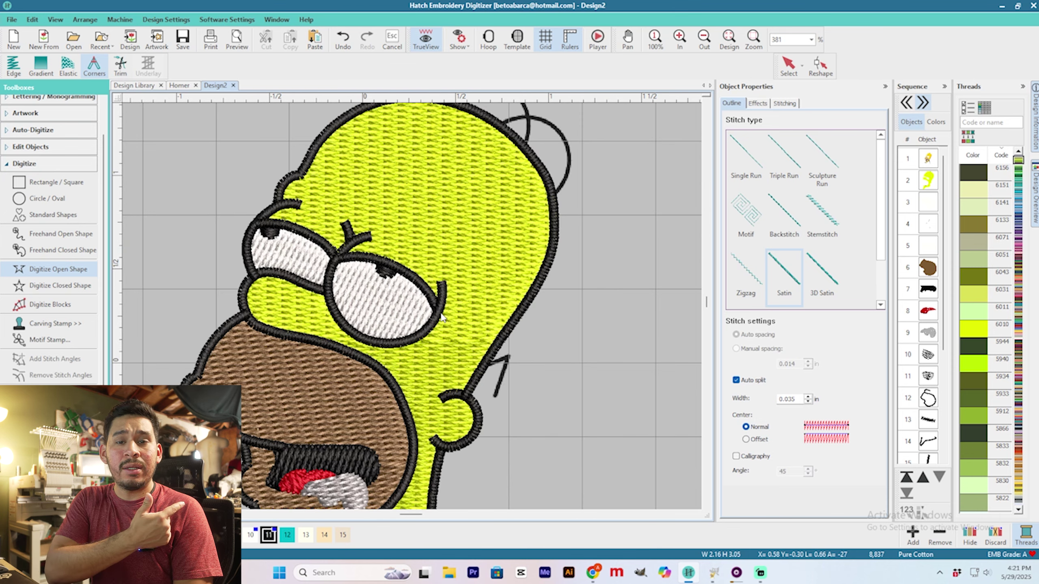
pyautogui.scroll(-2, 424, 302)
pyautogui.press('t')
pyautogui.scroll(3, 412, 311)
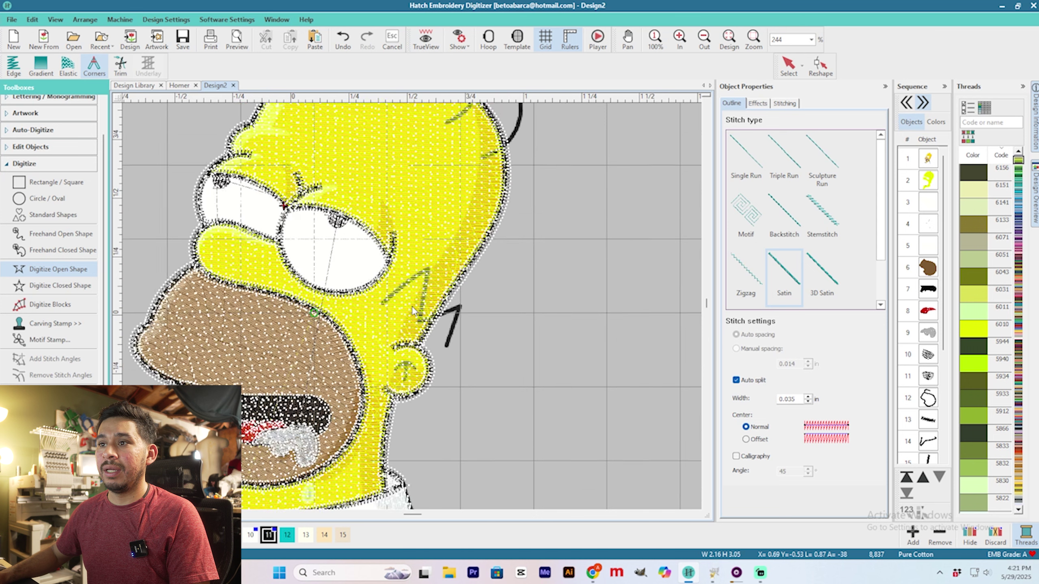
pyautogui.scroll(2, 413, 311)
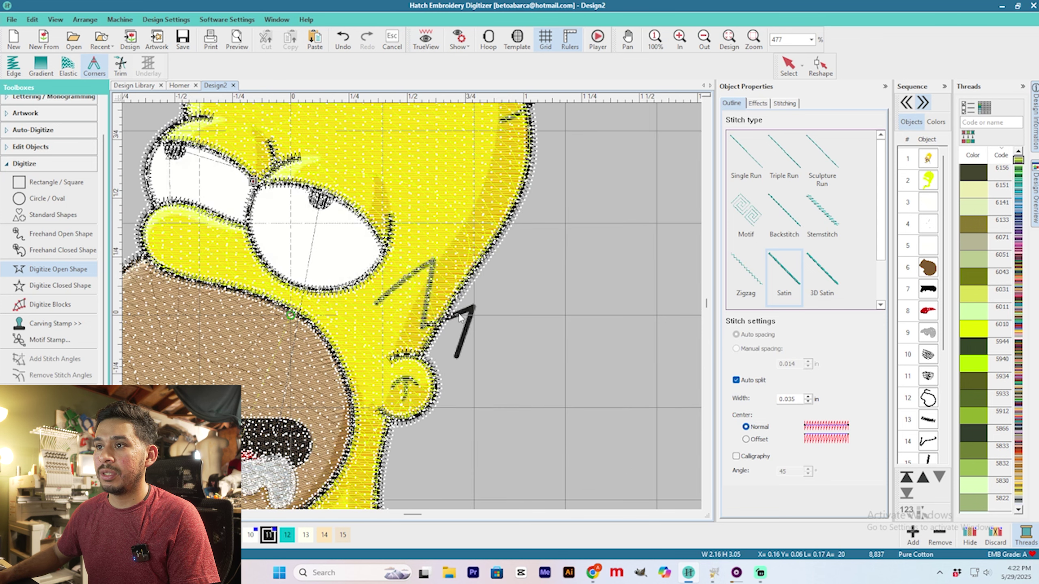
pyautogui.click(473, 306)
pyautogui.click(456, 355)
pyautogui.press('Return')
# Digitize a satin outline around the nearer collar flap, covering its front, lower and back edges.
pyautogui.scroll(-5, 417, 310)
pyautogui.press('t')
pyautogui.scroll(3, 379, 360)
pyautogui.scroll(3, 411, 313)
pyautogui.press('t')
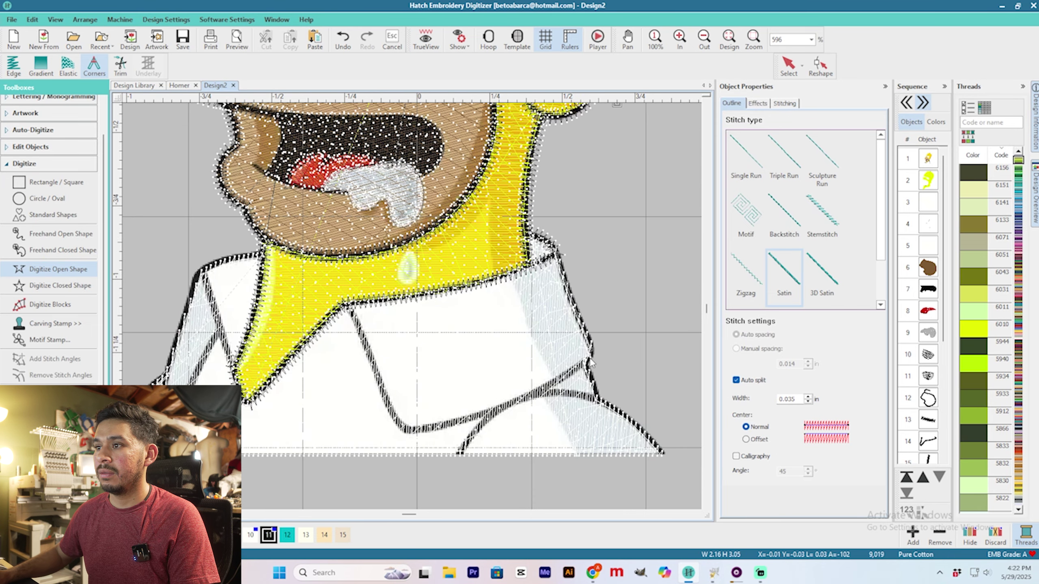
pyautogui.click(539, 392)
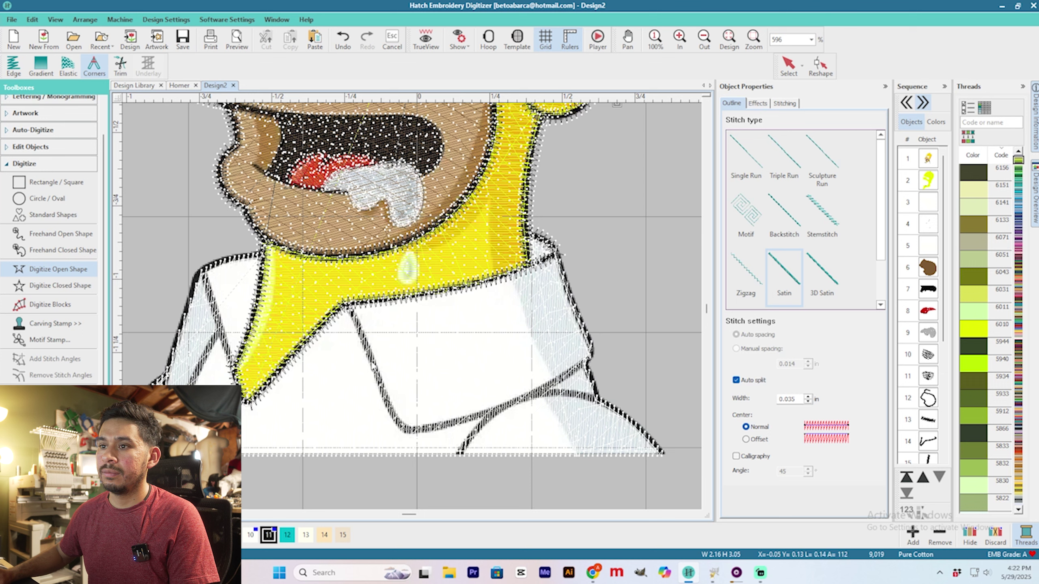
pyautogui.press('Return')
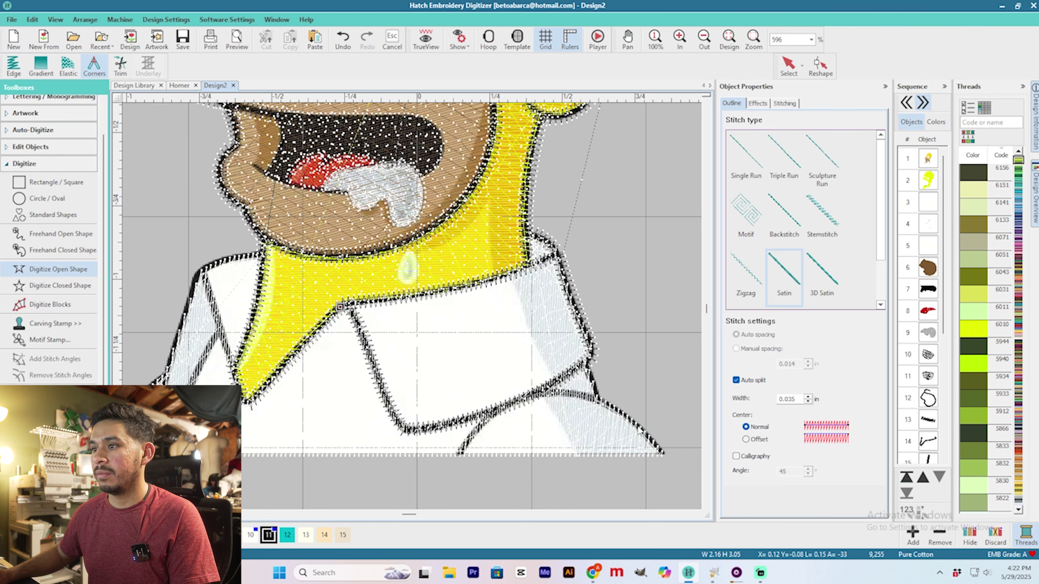
# Digitize a satin outline along the curved sleeve seam beneath the nearer collar flap up to the shoulder corner.
pyautogui.press('t')
pyautogui.scroll(4, 651, 410)
pyautogui.press('t')
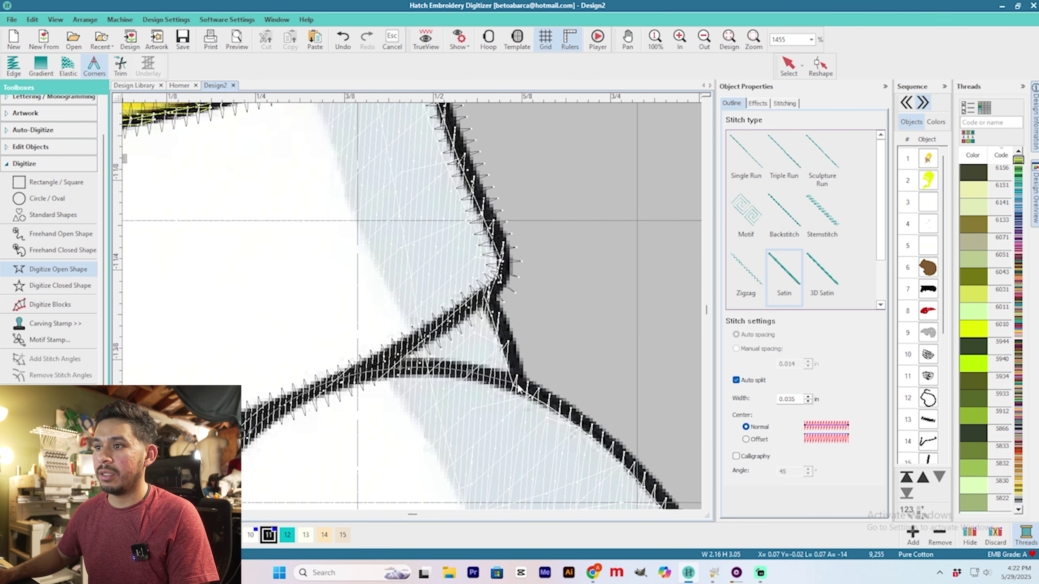
pyautogui.press('Return')
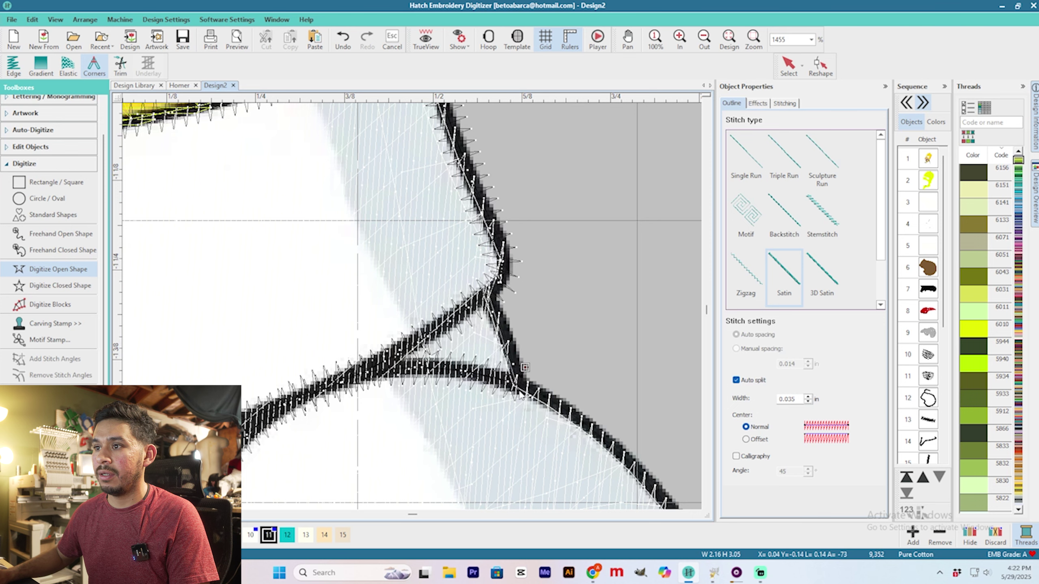
# Digitize a satin outline down the nearer shoulder, along the shirt's bottom edge and up the farther shoulder to the collar.
pyautogui.scroll(-1, 518, 388)
pyautogui.rightClick(494, 363)
pyautogui.click(539, 412)
pyautogui.scroll(-4, 306, 399)
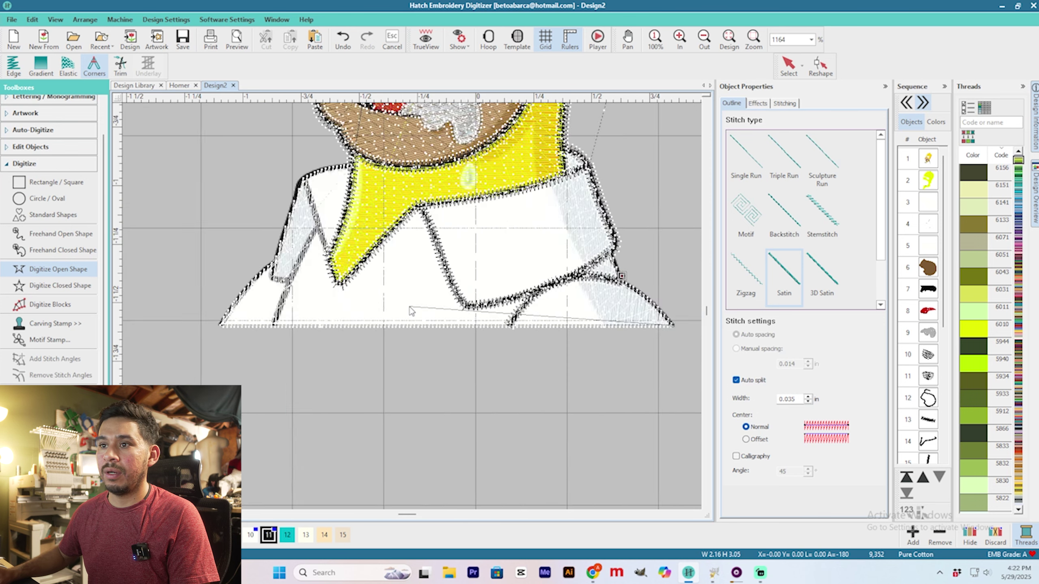
pyautogui.scroll(3, 411, 311)
pyautogui.rightClick(462, 271)
pyautogui.rightClick(503, 223)
pyautogui.press('t')
pyautogui.scroll(-2, 538, 198)
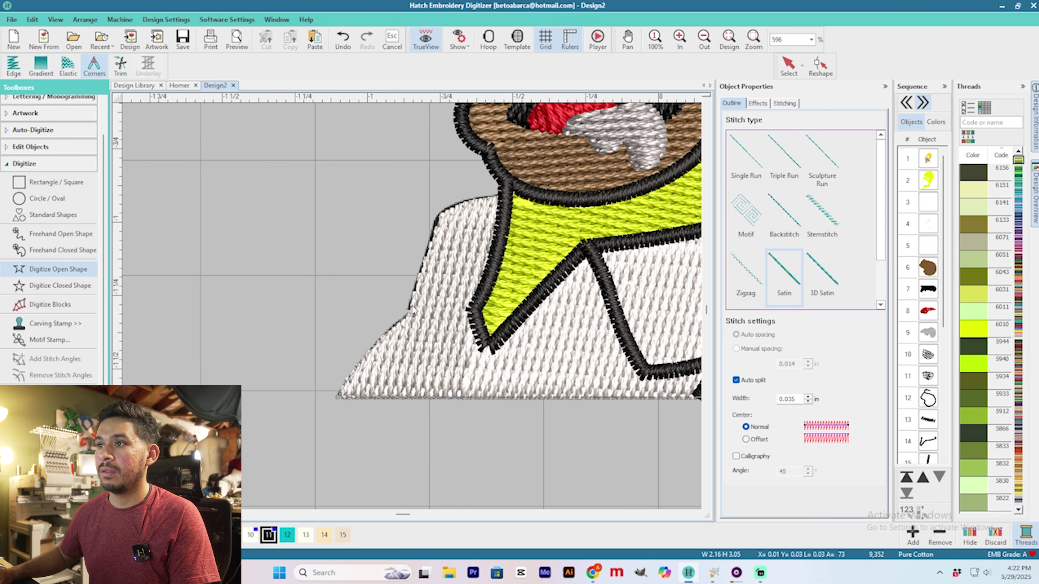
pyautogui.scroll(3, 411, 306)
pyautogui.press('t')
pyautogui.rightClick(398, 371)
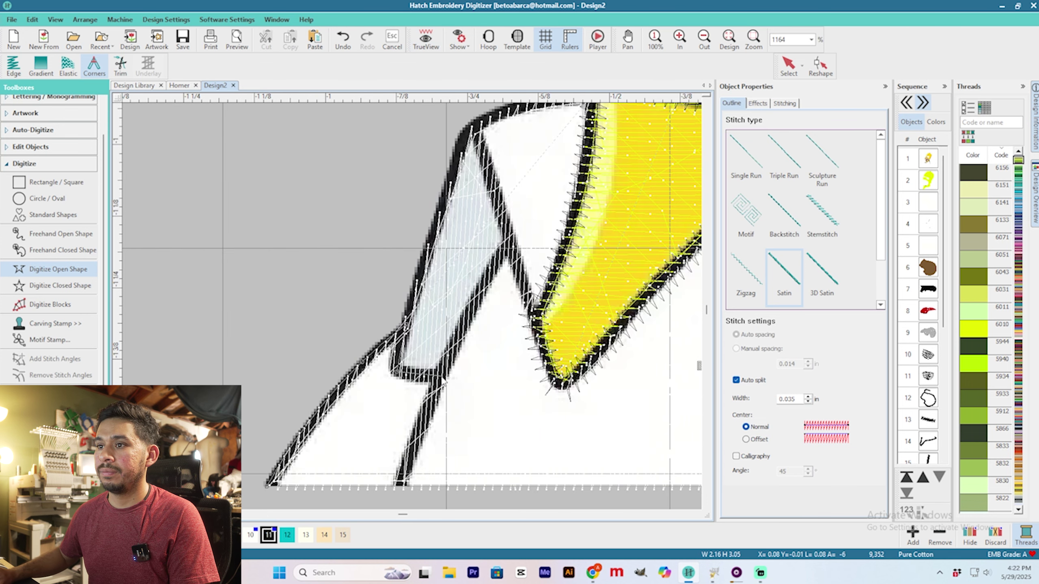
# Digitize satin outlines along the shirt's diagonal front line and the farther collar flap's inner edge up to the collar corner.
pyautogui.click(438, 389)
pyautogui.click(484, 301)
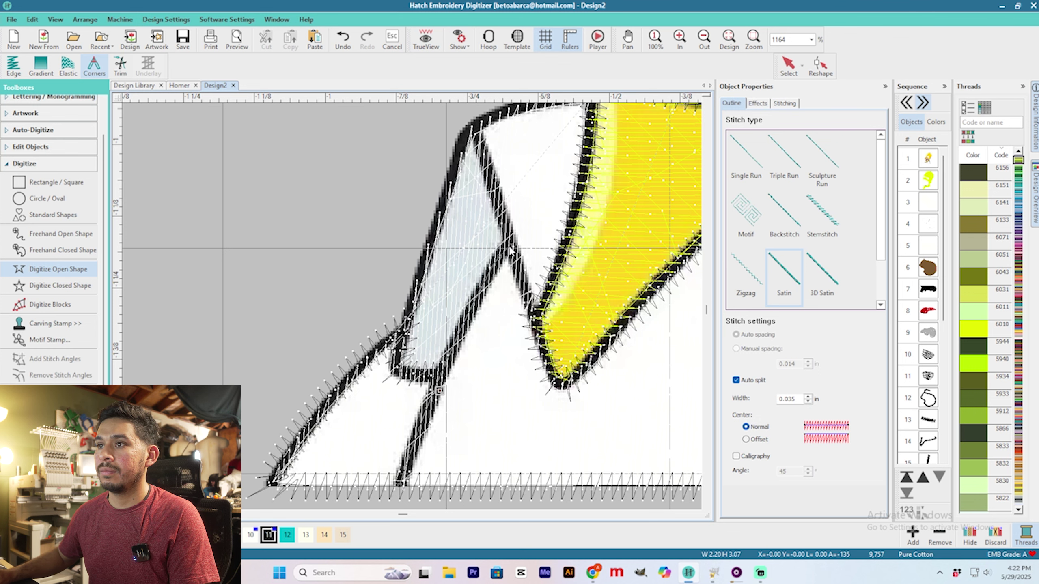
pyautogui.click(499, 236)
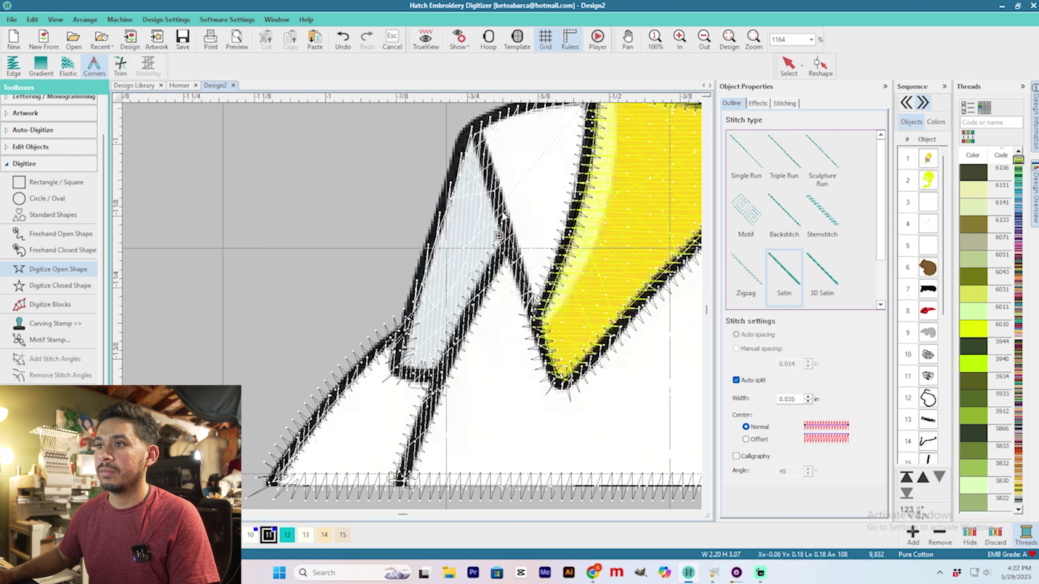
pyautogui.scroll(-1, 501, 196)
pyautogui.click(385, 268)
# Digitize a satin outline up the farther collar's outer edge and over its top to the neck.
pyautogui.click(339, 418)
pyautogui.rightClick(372, 323)
pyautogui.click(387, 265)
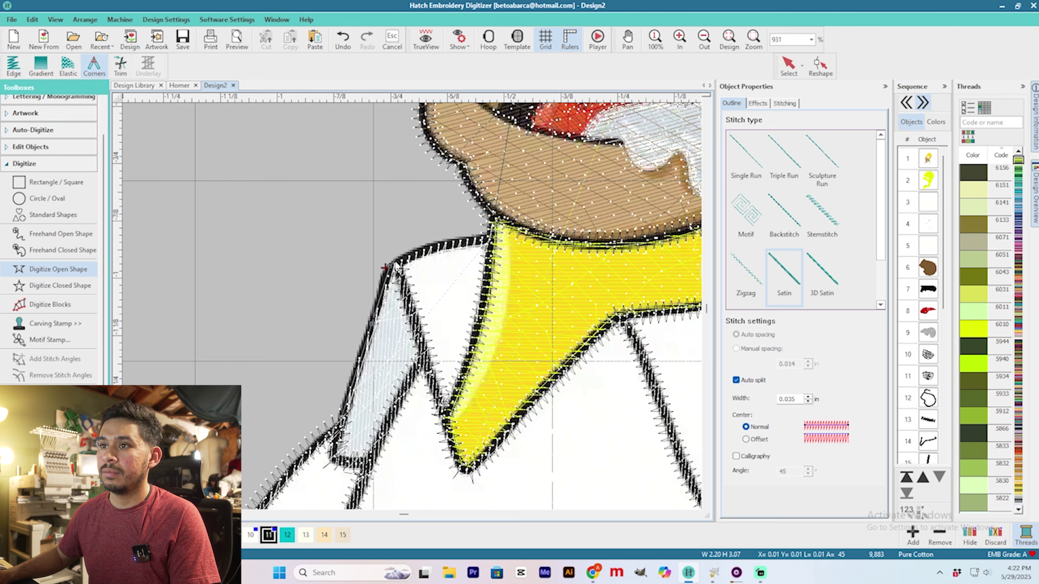
pyautogui.click(491, 240)
pyautogui.press('Return')
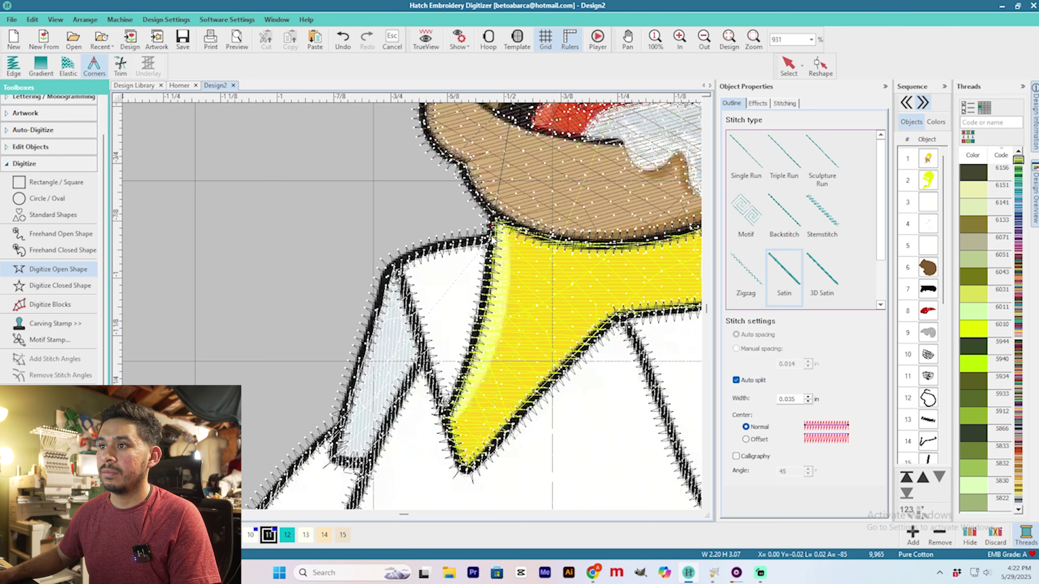
# Examine the whole design in both realistic and plain stitch views.
pyautogui.press('t')
pyautogui.scroll(-8, 374, 364)
pyautogui.scroll(2, 446, 150)
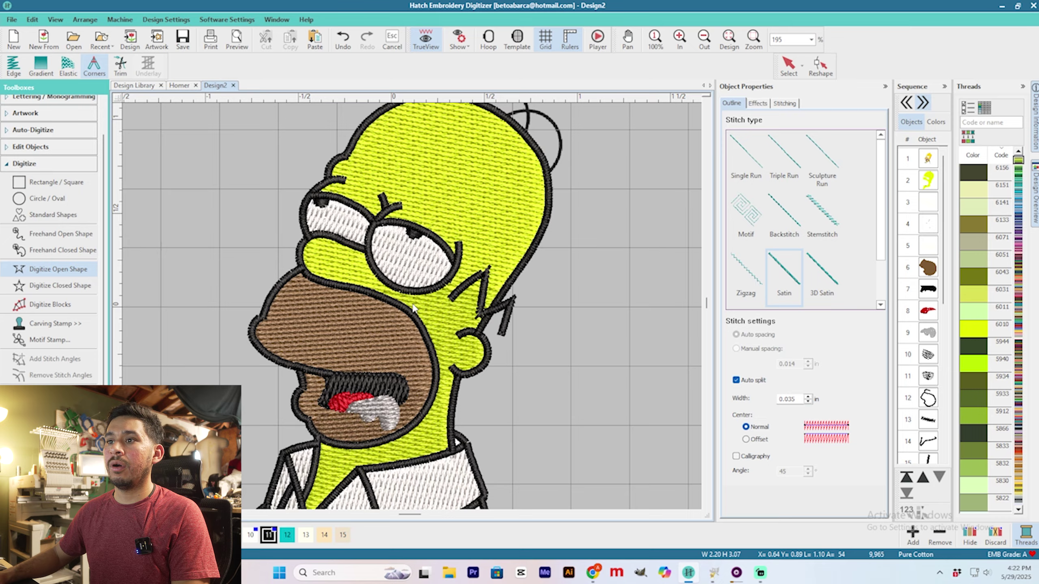
pyautogui.press('t')
pyautogui.scroll(3, 373, 332)
pyautogui.scroll(-3, 491, 272)
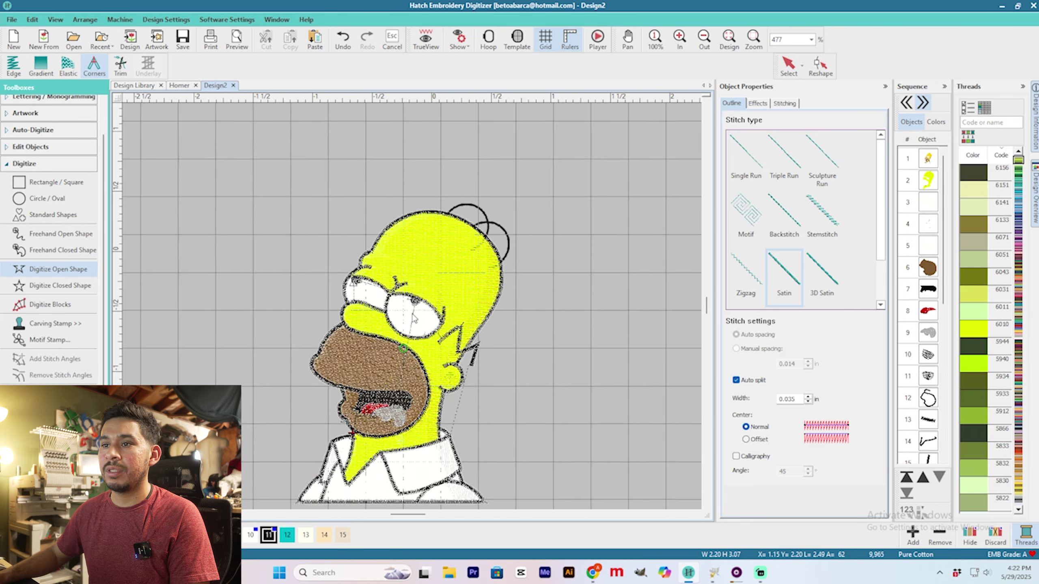
pyautogui.scroll(2, 415, 330)
pyautogui.press('t')
pyautogui.scroll(2, 506, 364)
pyautogui.scroll(-3, 506, 364)
# Turn on connector-length automatic trims at 0.079 in for the farther collar outline, and select the zigzag hair outline to check its trim setting.
pyautogui.click(789, 65)
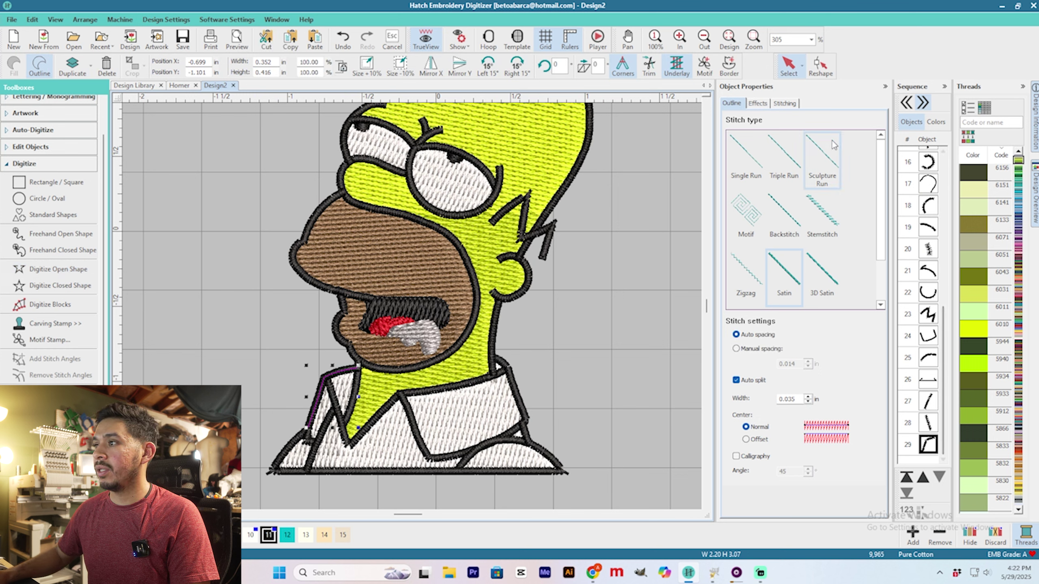
pyautogui.click(783, 103)
pyautogui.click(735, 356)
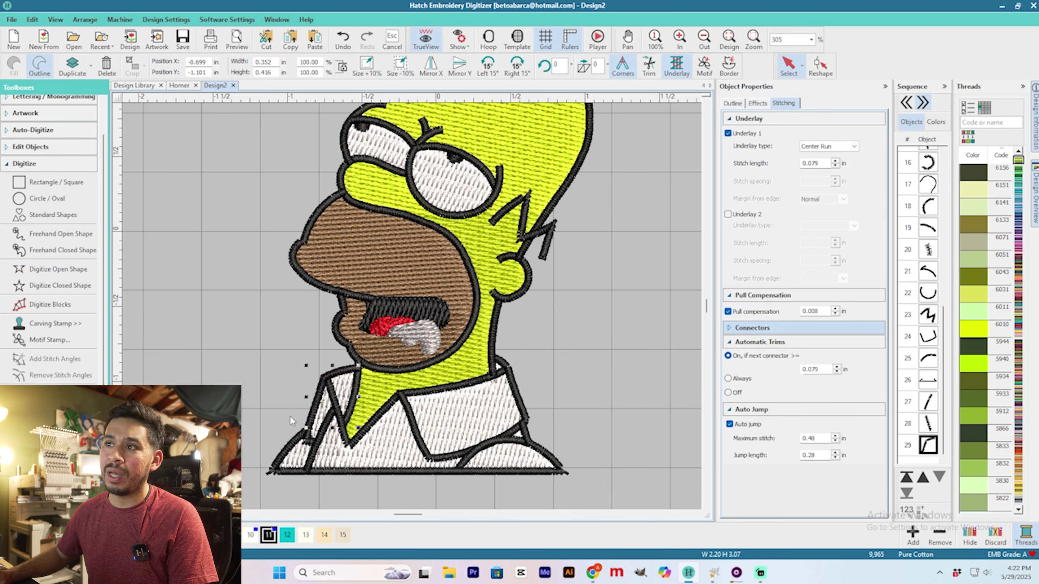
pyautogui.scroll(3, 525, 202)
pyautogui.click(355, 261)
pyautogui.press('t')
pyautogui.scroll(-3, 266, 311)
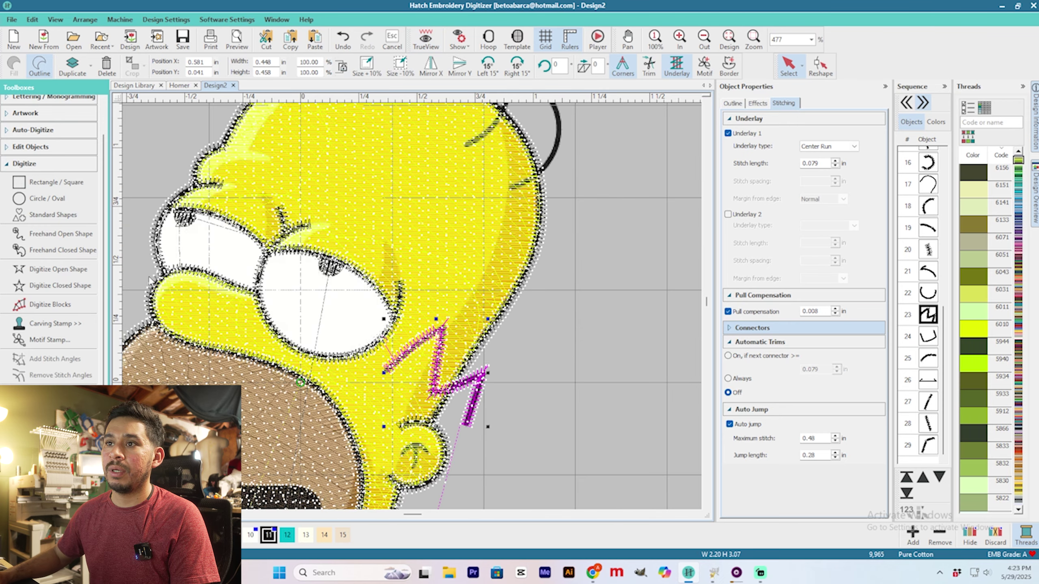
# Digitize satin outlines for the inner ear's curved line and the short stem below it.
pyautogui.click(53, 269)
pyautogui.scroll(2, 350, 342)
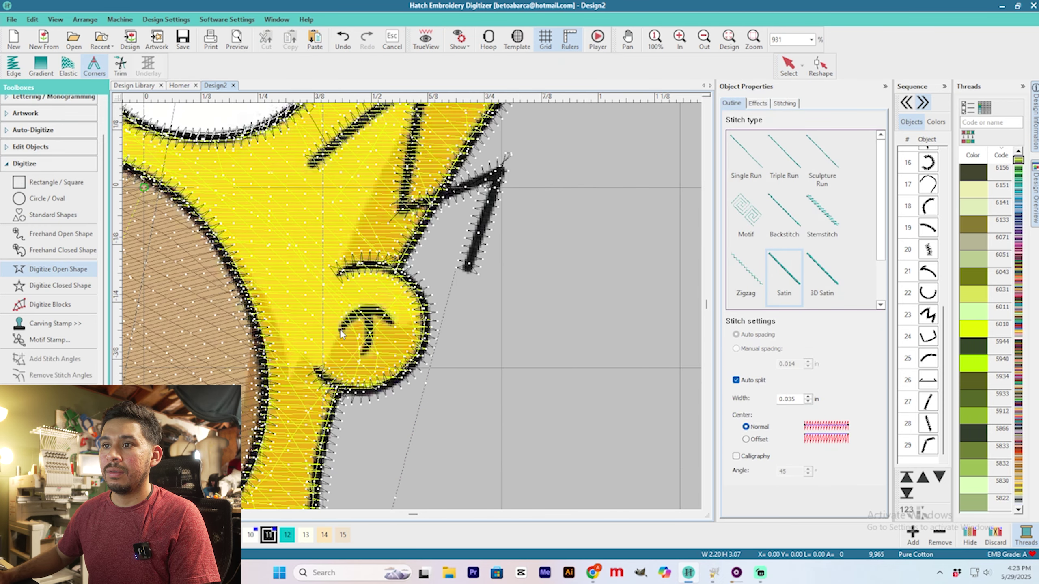
pyautogui.click(393, 321)
pyautogui.press('Return')
pyautogui.click(367, 313)
pyautogui.rightClick(369, 335)
pyautogui.click(363, 353)
pyautogui.press('Return')
# Digitize a satin outline along the rear hair loop, ending at the head outline near the crown.
pyautogui.scroll(-4, 433, 366)
pyautogui.scroll(-3, 413, 278)
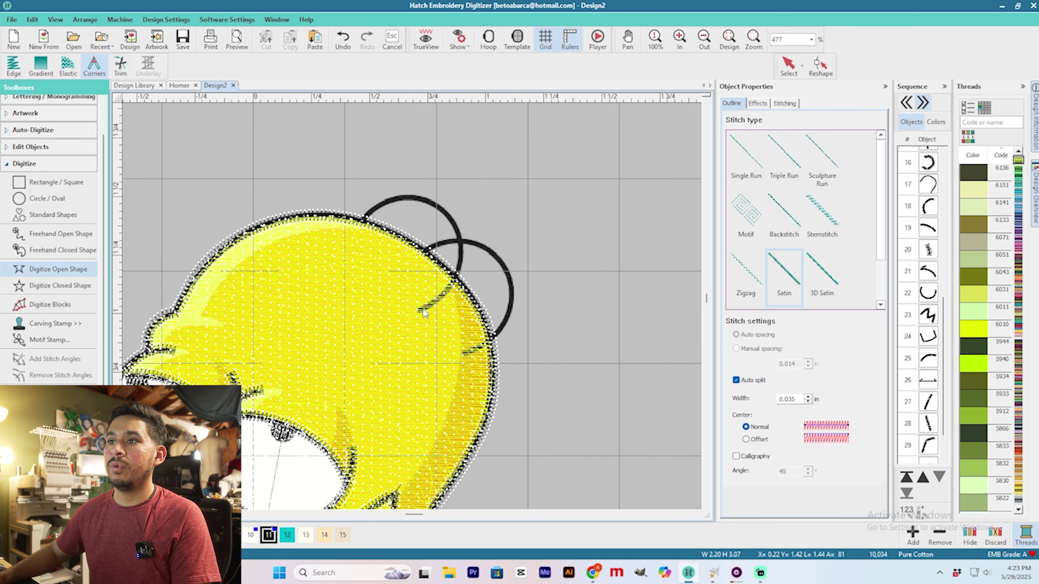
pyautogui.rightClick(504, 266)
pyautogui.rightClick(470, 241)
pyautogui.click(426, 253)
pyautogui.press('Return')
# Digitize a satin outline along the front hair loop, from inside the head over the arc to the crown.
pyautogui.click(417, 310)
pyautogui.rightClick(460, 260)
pyautogui.rightClick(438, 206)
pyautogui.rightClick(397, 200)
pyautogui.press('Return')
# Select the Homer artwork image behind the stitches and hide it.
pyautogui.scroll(-8, 386, 357)
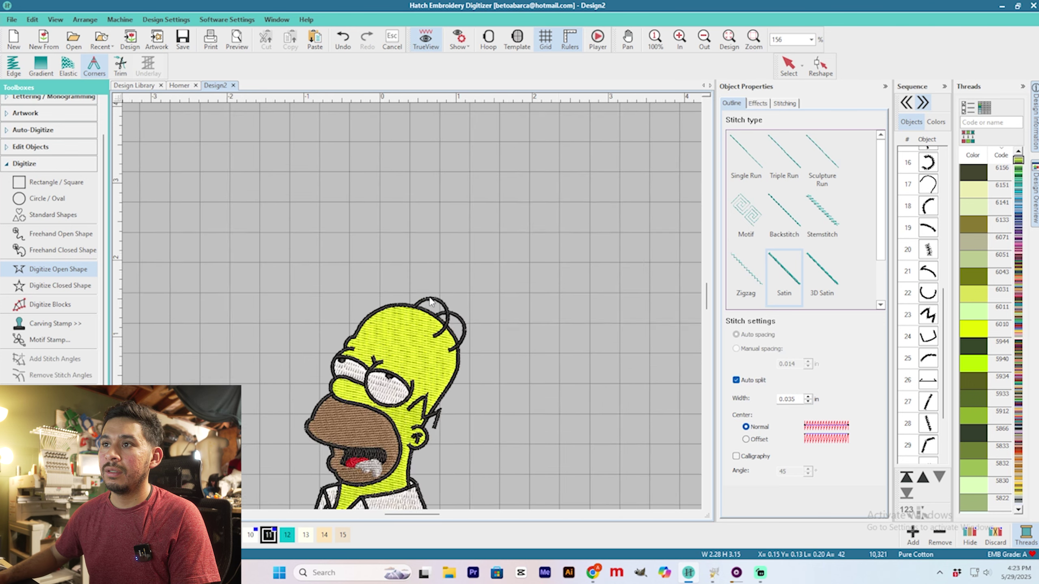
pyautogui.scroll(3, 385, 353)
pyautogui.click(788, 65)
pyautogui.click(494, 314)
pyautogui.rightClick(556, 314)
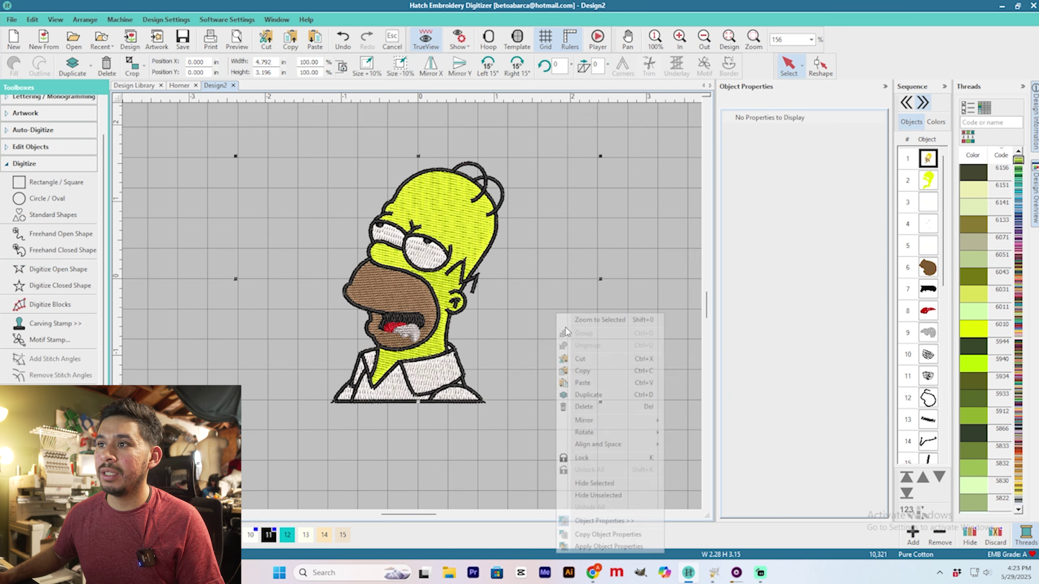
pyautogui.click(601, 483)
# Examine the yellow head fill's reshape nodes against the black outline along the head and face.
pyautogui.scroll(3, 410, 305)
pyautogui.scroll(-3, 412, 305)
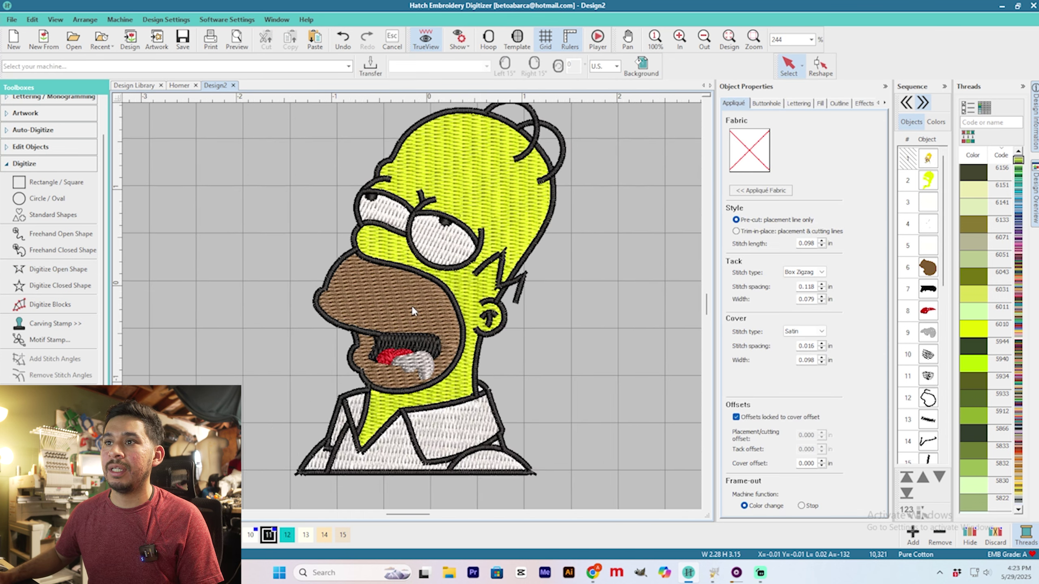
pyautogui.scroll(2, 413, 305)
pyautogui.scroll(-2, 430, 325)
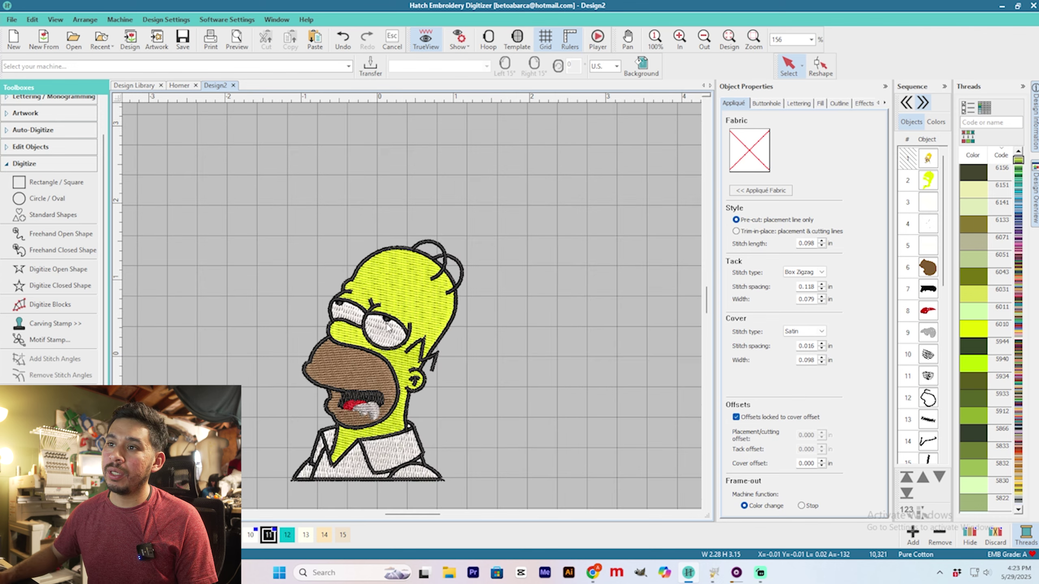
pyautogui.click(417, 293)
pyautogui.scroll(2, 466, 273)
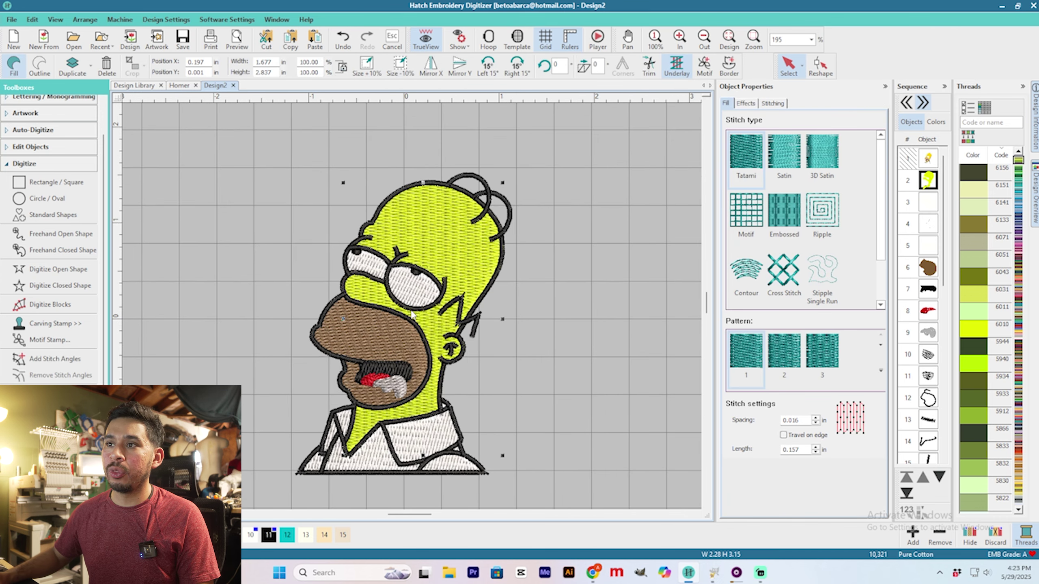
pyautogui.click(820, 68)
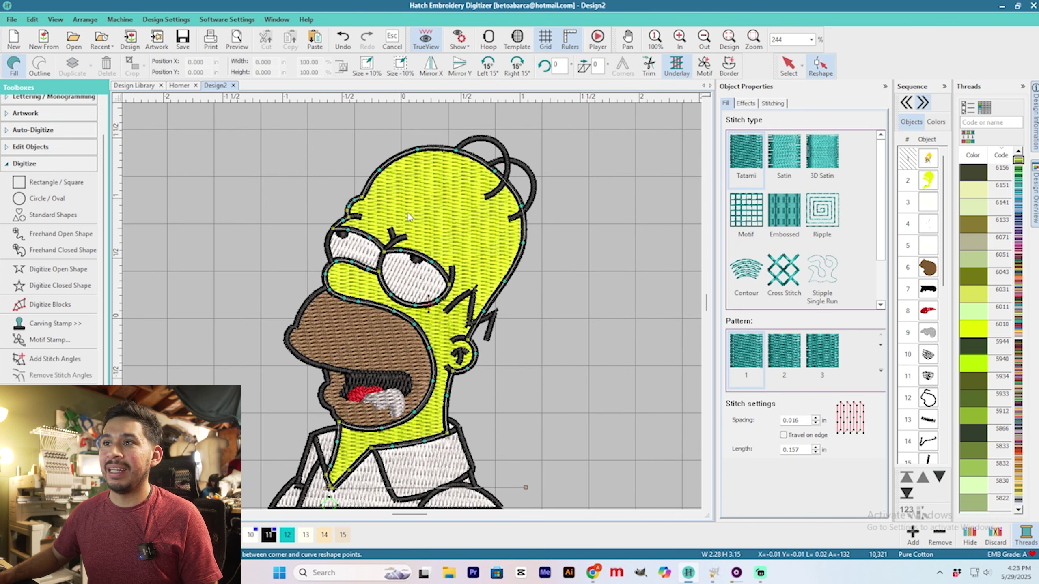
pyautogui.scroll(2, 412, 311)
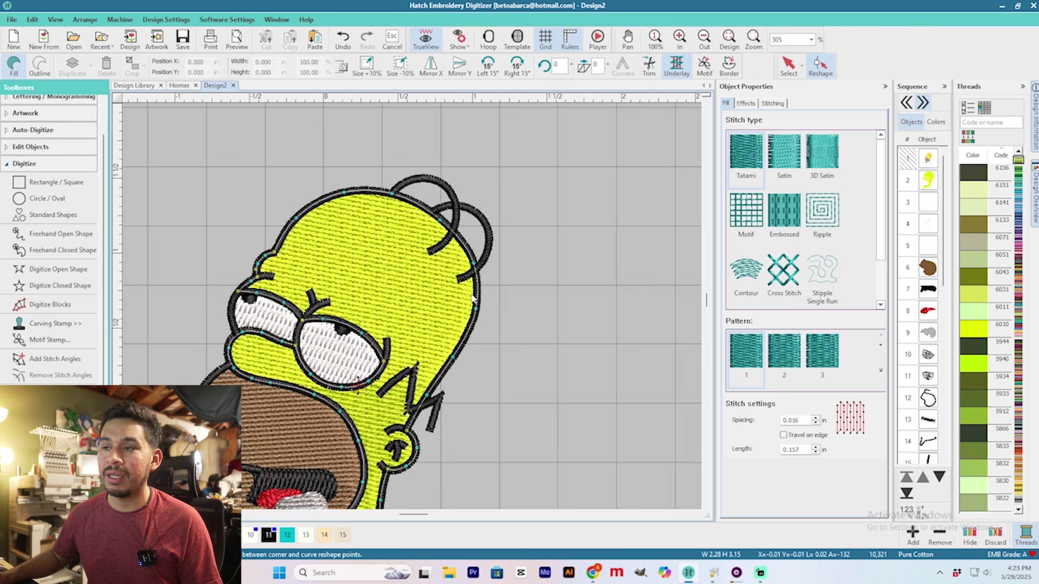
pyautogui.scroll(1, 511, 282)
pyautogui.click(788, 65)
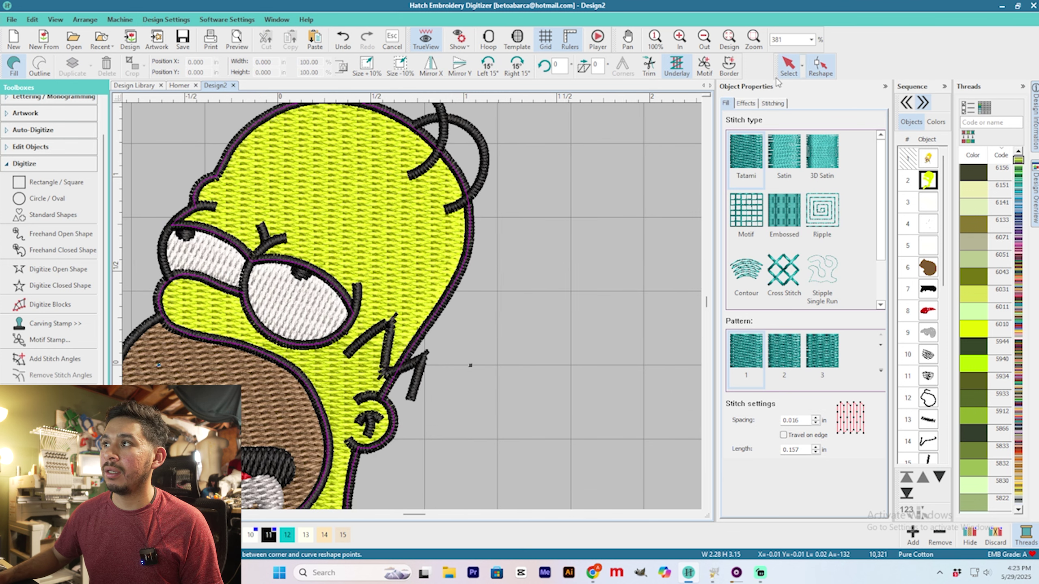
pyautogui.scroll(-2, 405, 313)
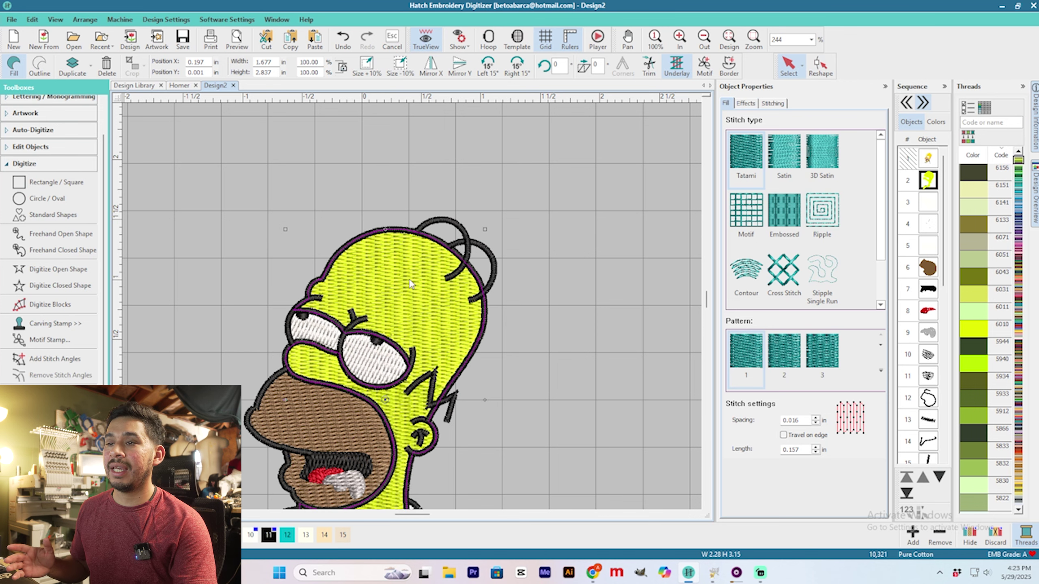
# Reshape the yellow head fill by nudging its edge nodes outward under the outline along the back of the head and the ear.
pyautogui.click(820, 65)
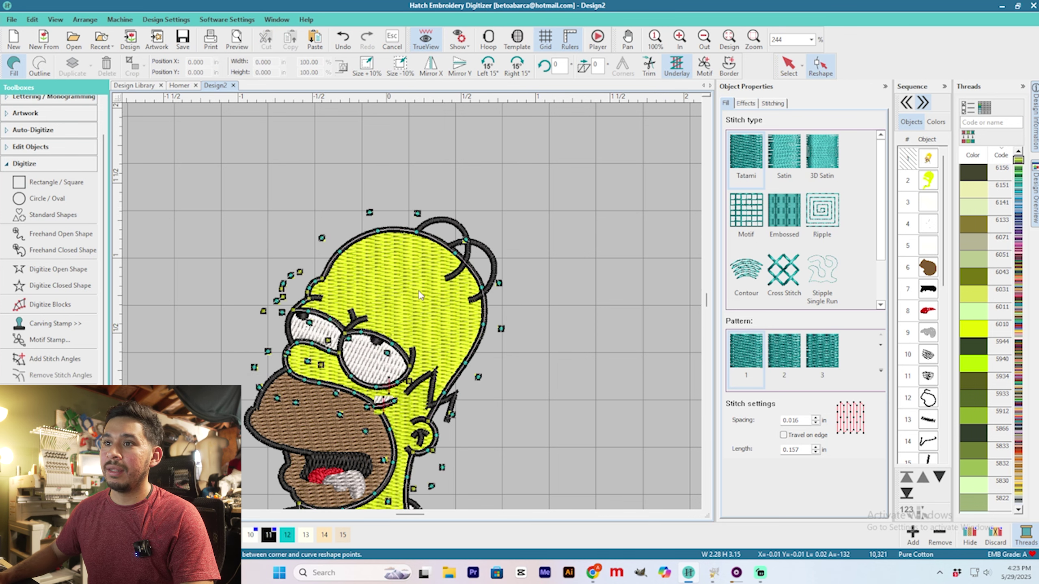
pyautogui.scroll(1, 370, 171)
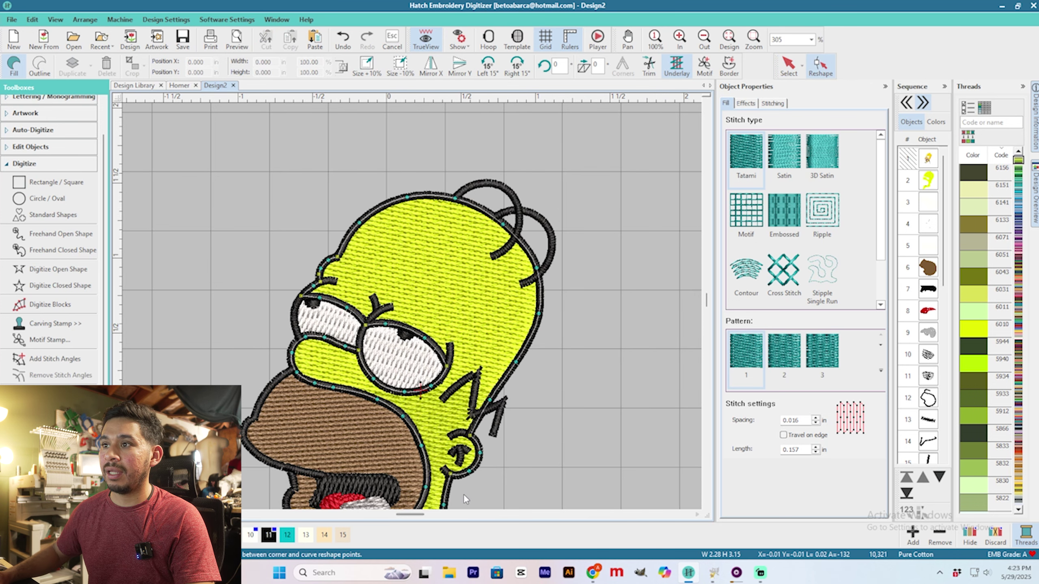
pyautogui.scroll(2, 502, 263)
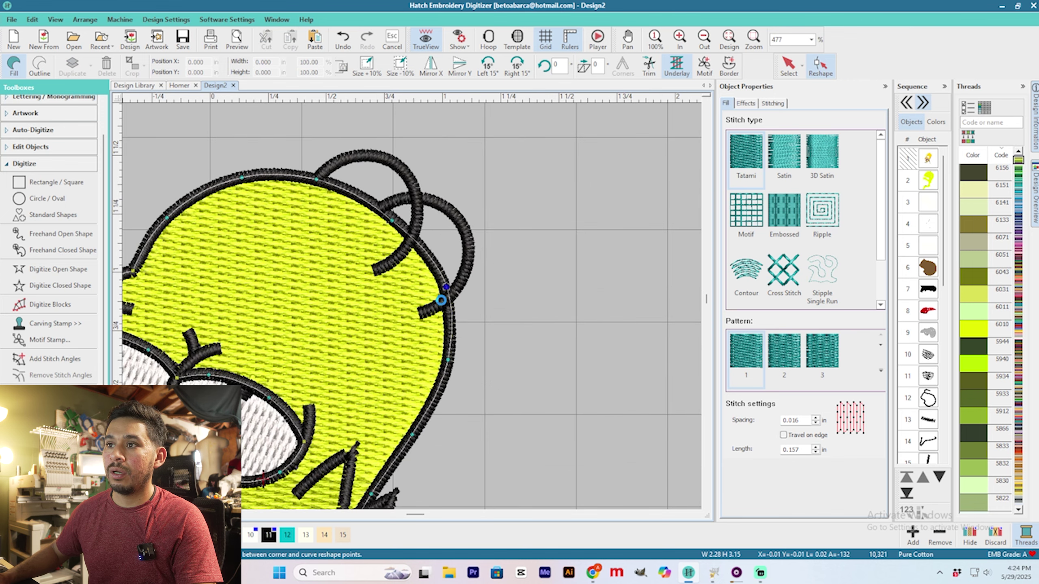
pyautogui.moveTo(448, 359); pyautogui.dragTo(450, 364)
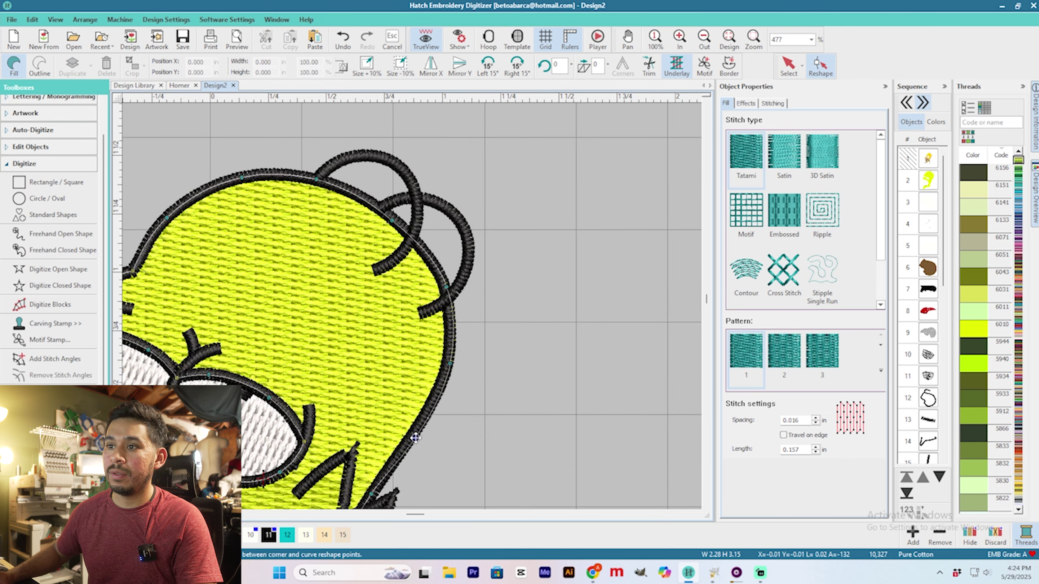
pyautogui.scroll(-5, 415, 438)
pyautogui.scroll(5, 410, 310)
pyautogui.moveTo(398, 230); pyautogui.dragTo(401, 233)
pyautogui.moveTo(369, 284); pyautogui.dragTo(386, 311)
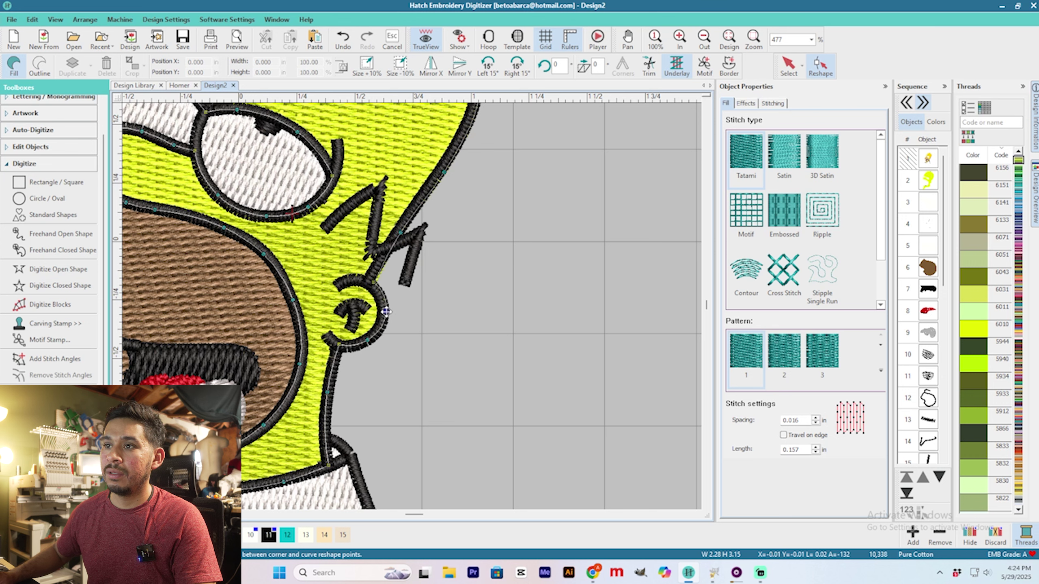
# Nudge the yellow fill's nodes outward along the back of the neck, from below the ear to the collar.
pyautogui.click(333, 358)
pyautogui.moveTo(327, 394); pyautogui.dragTo(330, 395)
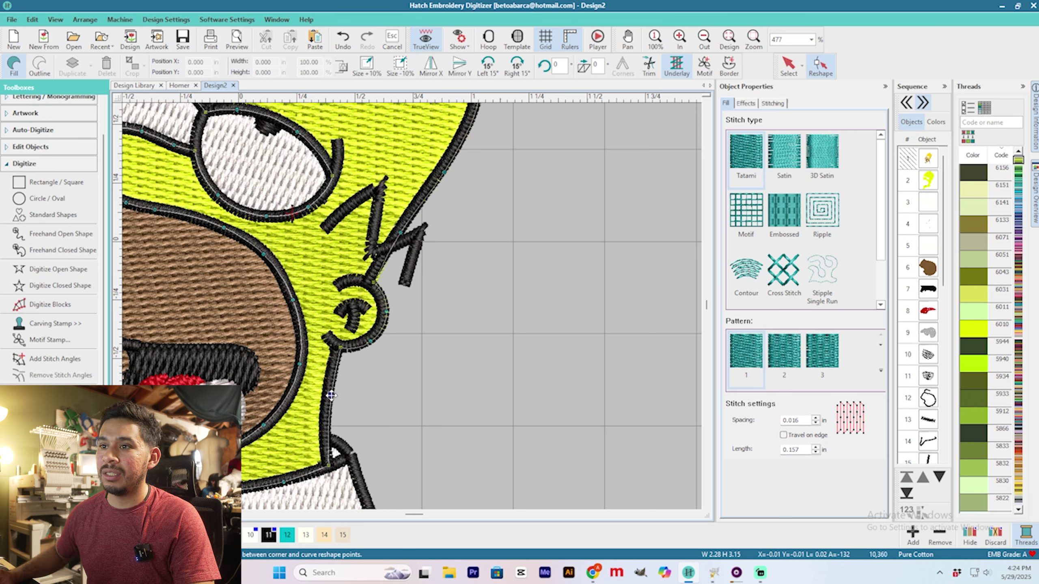
pyautogui.moveTo(328, 466); pyautogui.dragTo(333, 466)
pyautogui.scroll(-1, 413, 306)
pyautogui.scroll(-1, 412, 307)
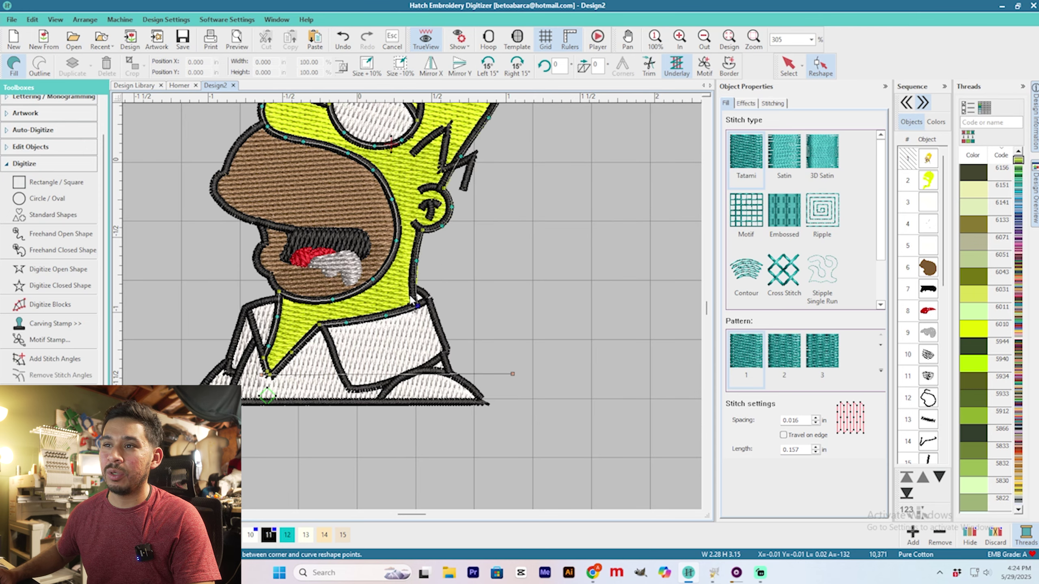
pyautogui.scroll(1, 412, 292)
pyautogui.click(419, 325)
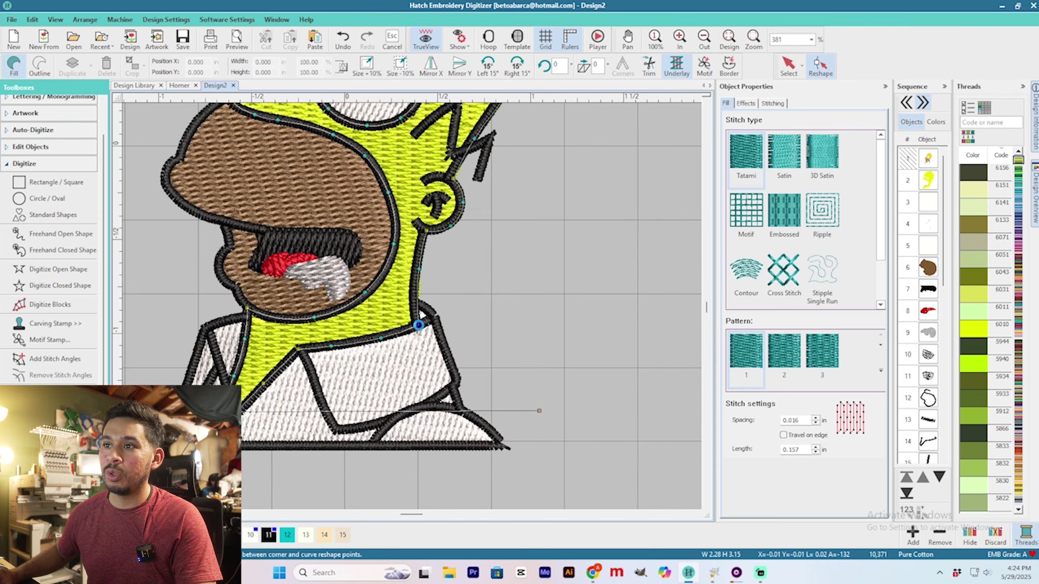
# Nudge the yellow fill's nodes outward along the front edge of the neck, from the collar opening to the chin.
pyautogui.scroll(3, 239, 354)
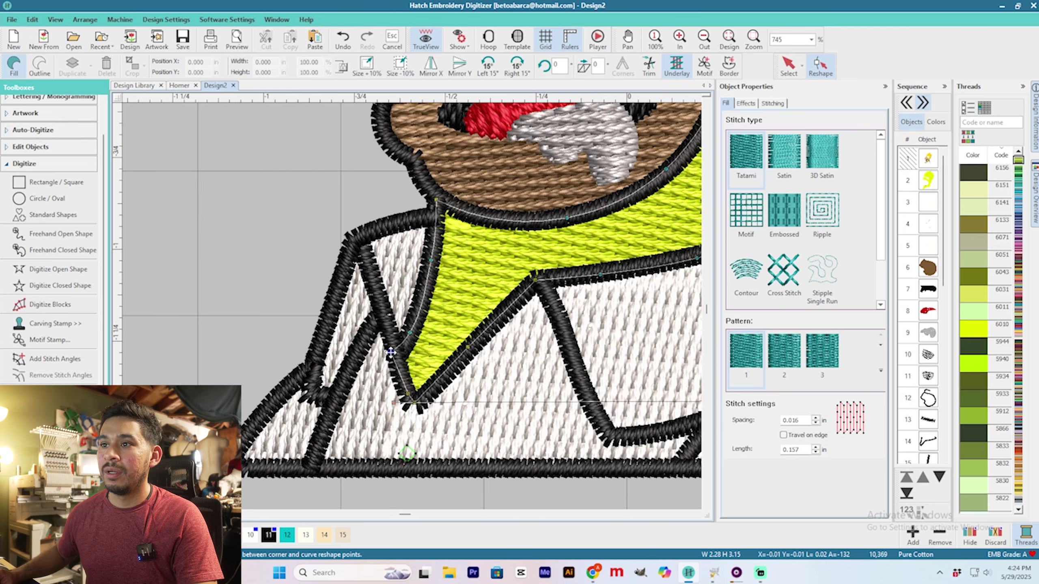
pyautogui.moveTo(409, 335); pyautogui.dragTo(404, 331)
pyautogui.moveTo(431, 260); pyautogui.dragTo(425, 258)
pyautogui.moveTo(436, 200); pyautogui.dragTo(432, 198)
pyautogui.scroll(-4, 413, 289)
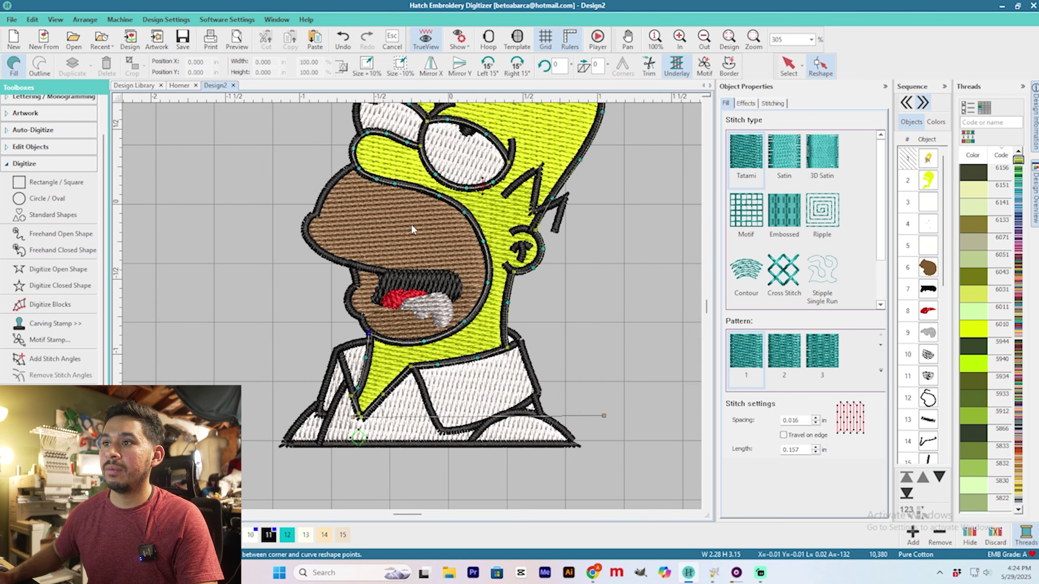
# Nudge the yellow fill's nodes outward around the bulge below the front eye and at that eye's outer corner.
pyautogui.scroll(3, 411, 225)
pyautogui.click(327, 283)
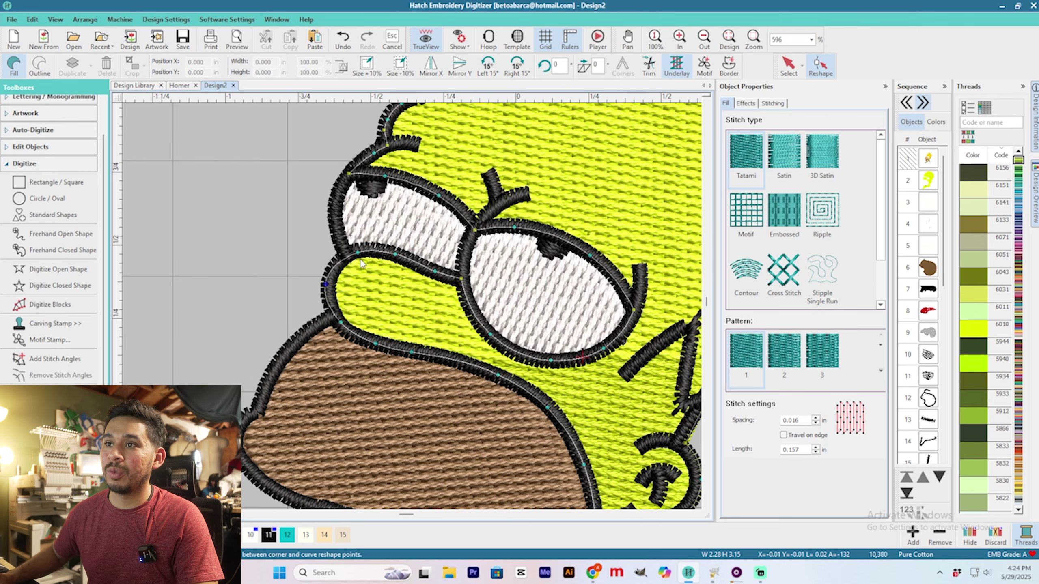
pyautogui.moveTo(357, 253); pyautogui.dragTo(356, 250)
pyautogui.scroll(-3, 355, 250)
pyautogui.scroll(3, 333, 184)
pyautogui.moveTo(401, 328); pyautogui.dragTo(395, 328)
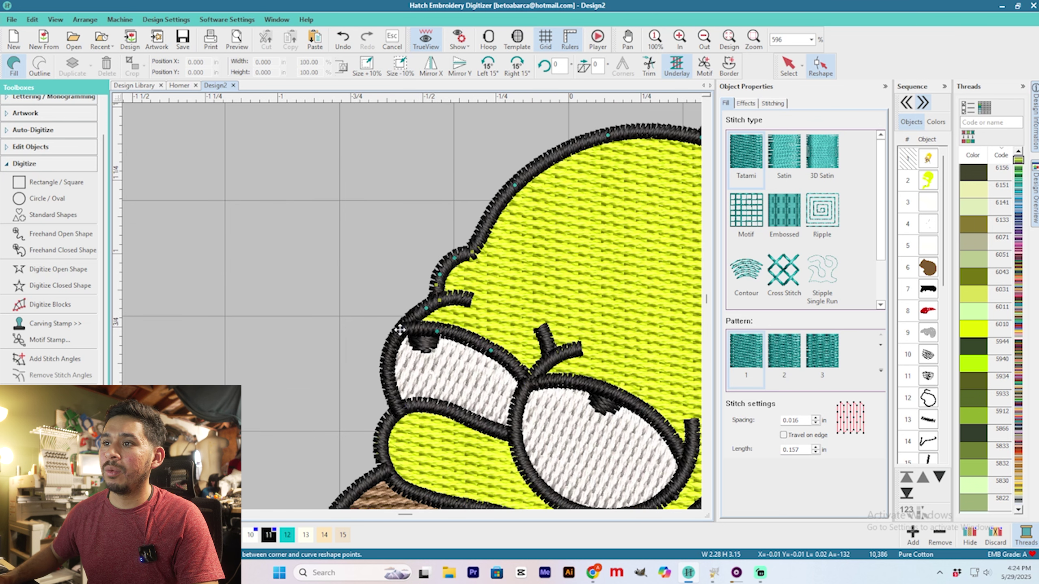
# Nudge the yellow fill's nodes outward along the brow and the front of the forehead, and finish reshaping.
pyautogui.click(422, 307)
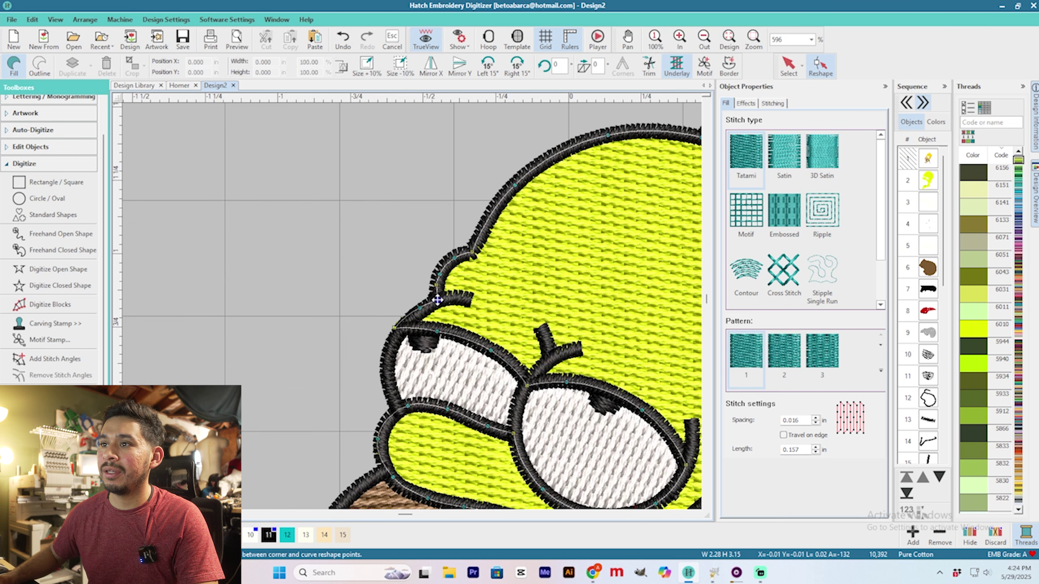
pyautogui.moveTo(413, 230); pyautogui.dragTo(482, 290)
pyautogui.moveTo(472, 252); pyautogui.dragTo(469, 251)
pyautogui.moveTo(514, 185); pyautogui.dragTo(511, 183)
pyautogui.scroll(-1, 513, 196)
pyautogui.scroll(-2, 413, 310)
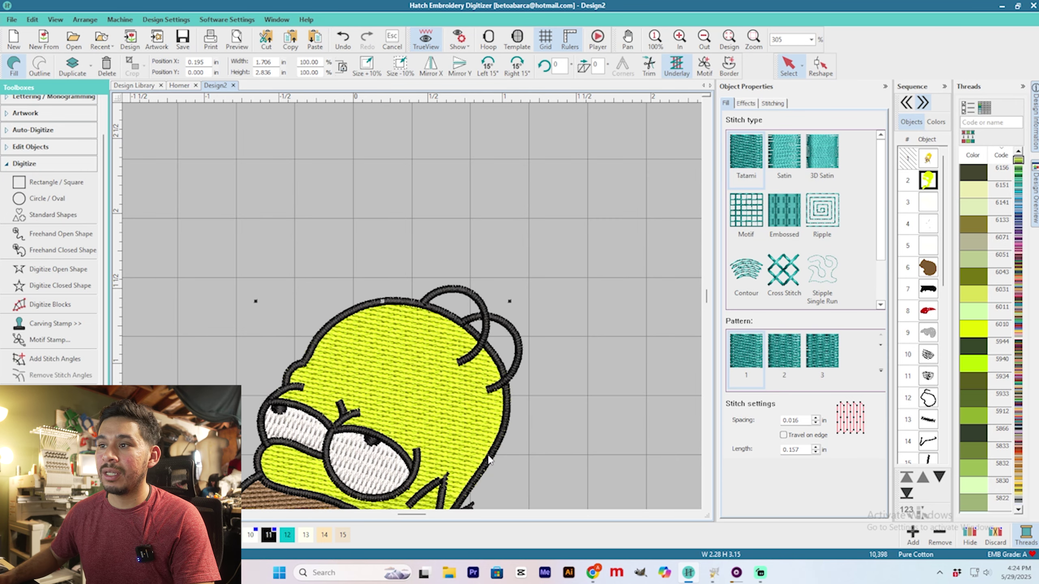
# Reshape the yellow head fill by moving its crown nodes slightly inward, away from the top outline beside the hair loops.
pyautogui.scroll(-1, 488, 462)
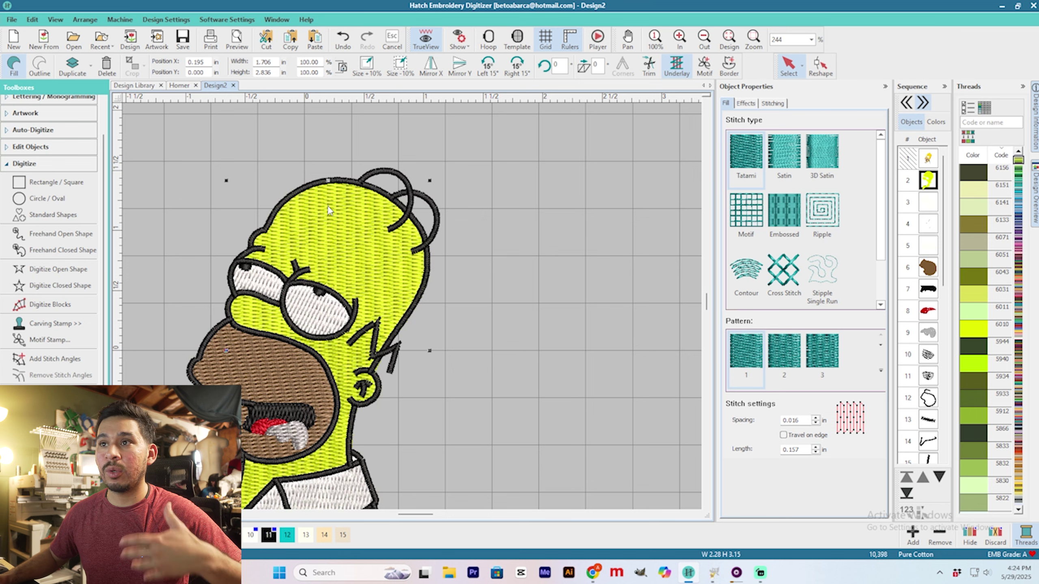
pyautogui.press('Escape')
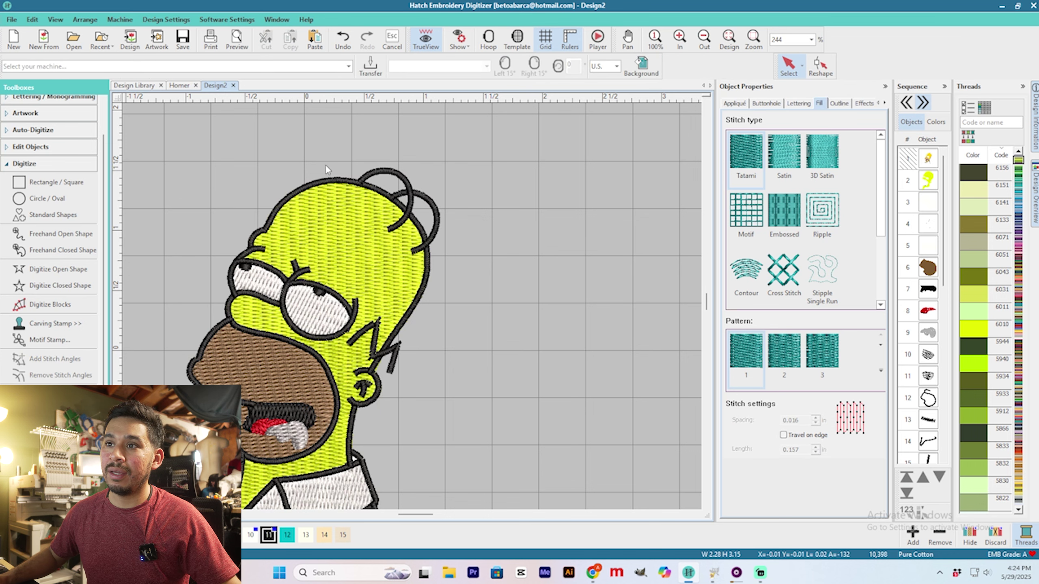
pyautogui.click(339, 216)
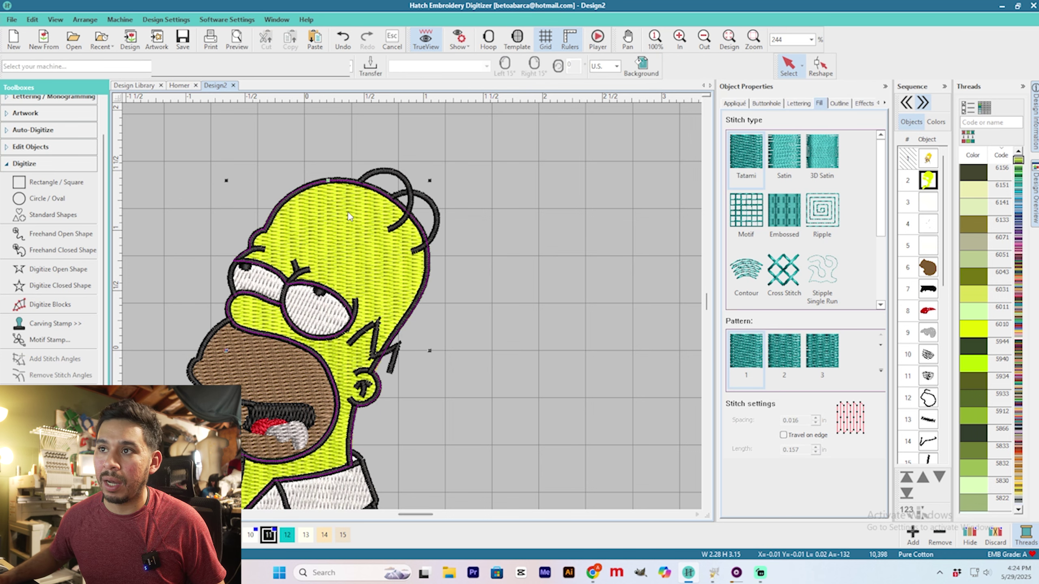
pyautogui.click(820, 66)
pyautogui.scroll(2, 372, 179)
pyautogui.scroll(1, 405, 312)
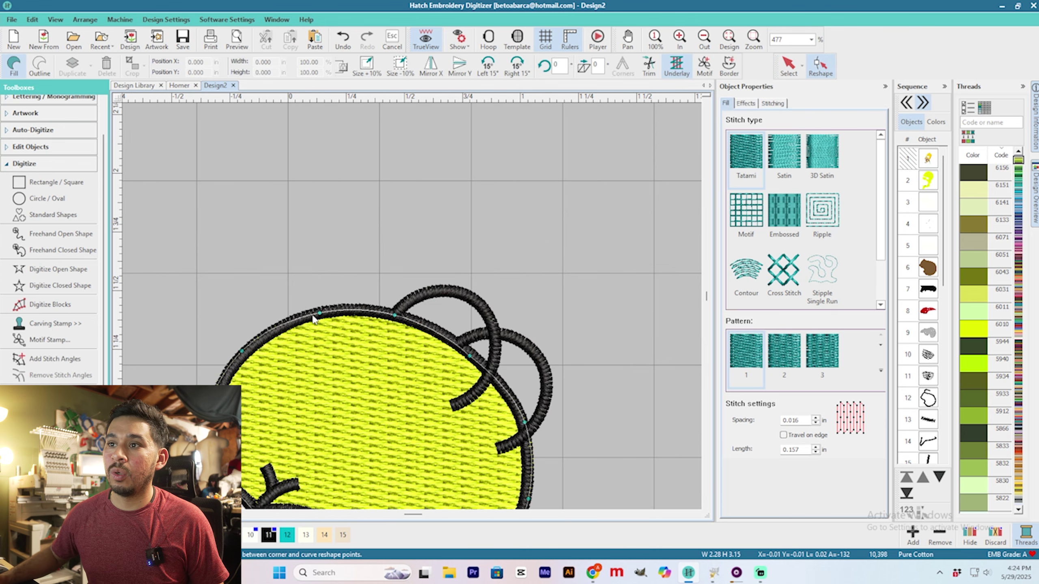
pyautogui.moveTo(317, 312); pyautogui.dragTo(318, 318)
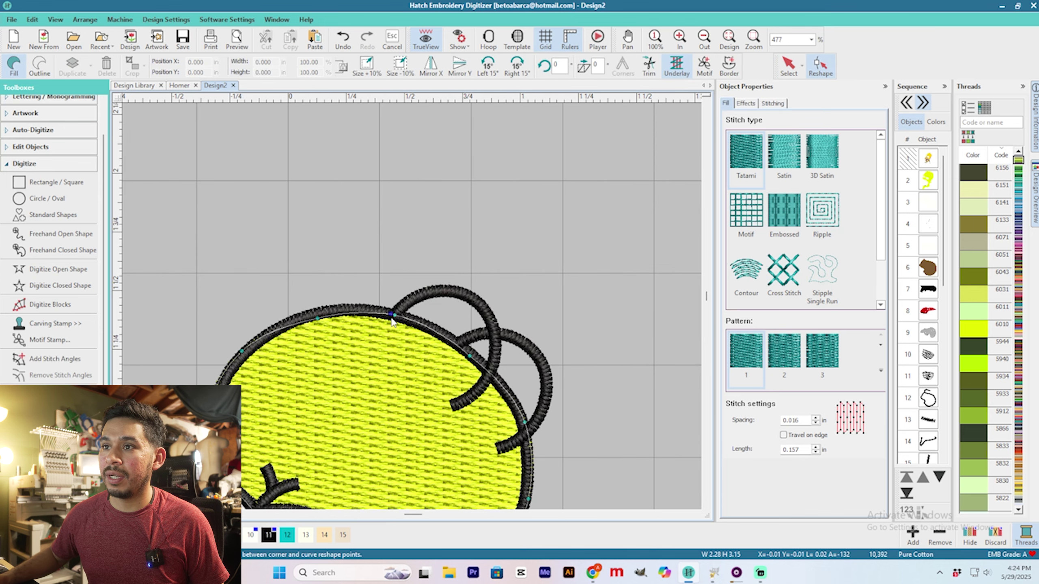
pyautogui.moveTo(396, 316); pyautogui.dragTo(395, 319)
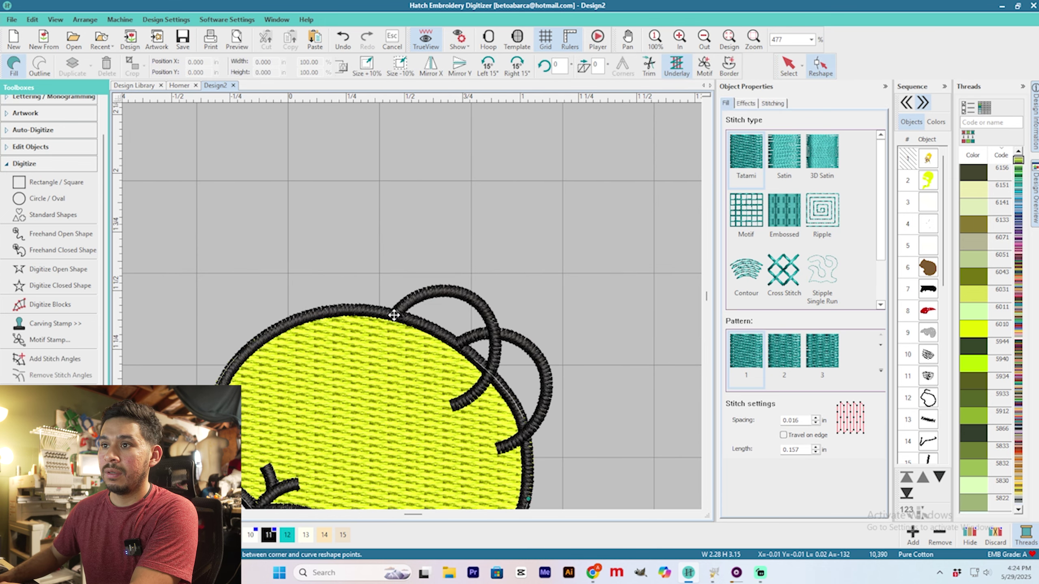
pyautogui.moveTo(318, 319); pyautogui.dragTo(319, 322)
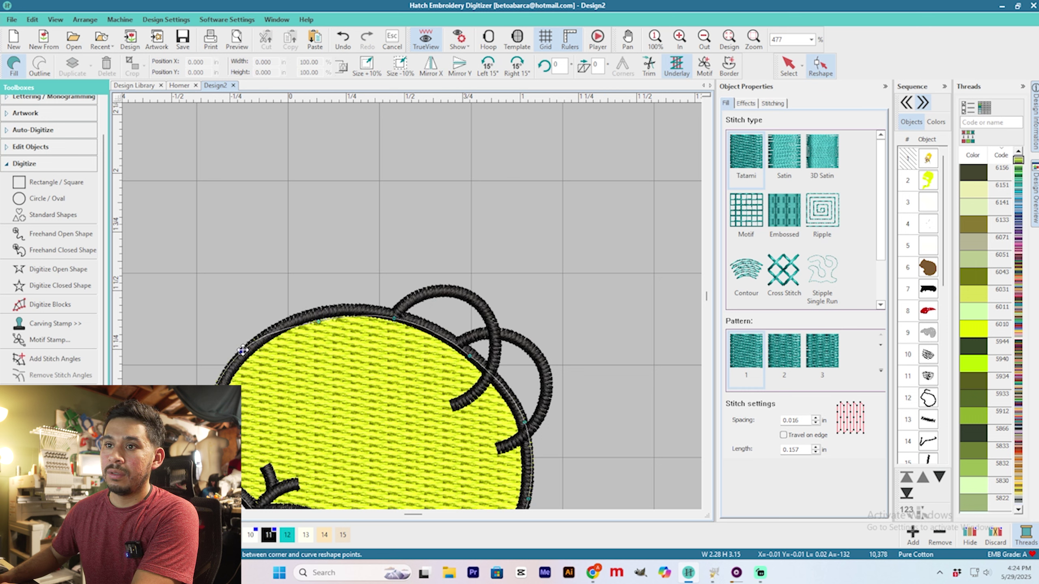
pyautogui.moveTo(395, 318); pyautogui.dragTo(395, 321)
pyautogui.moveTo(469, 355); pyautogui.dragTo(467, 357)
# Raise the yellow fill's lower neck nodes slightly inward, from the V point along the collar to the back of the neck.
pyautogui.scroll(-7, 441, 246)
pyautogui.scroll(5, 418, 324)
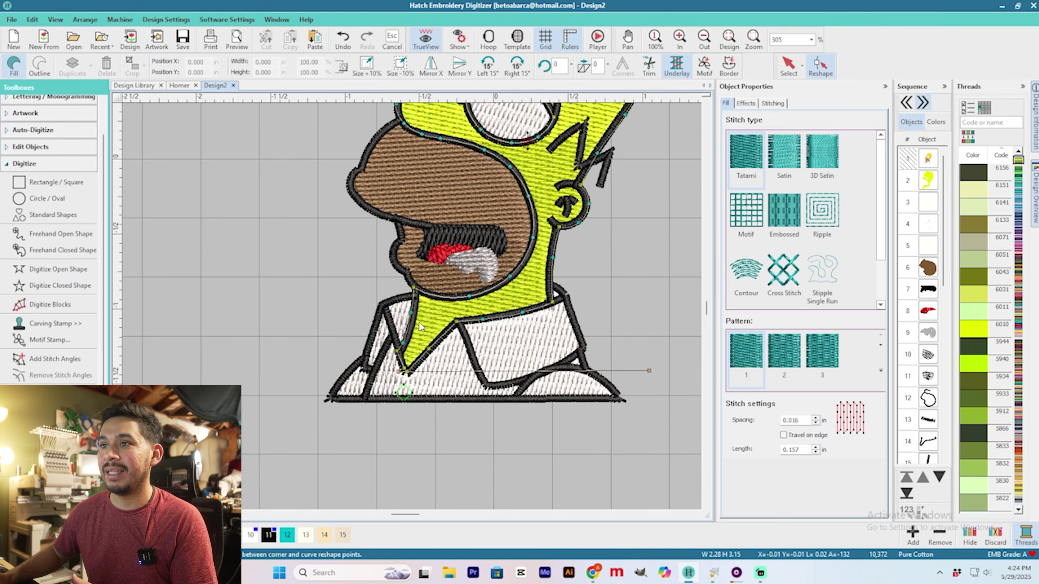
pyautogui.scroll(2, 421, 327)
pyautogui.moveTo(391, 396); pyautogui.dragTo(388, 387)
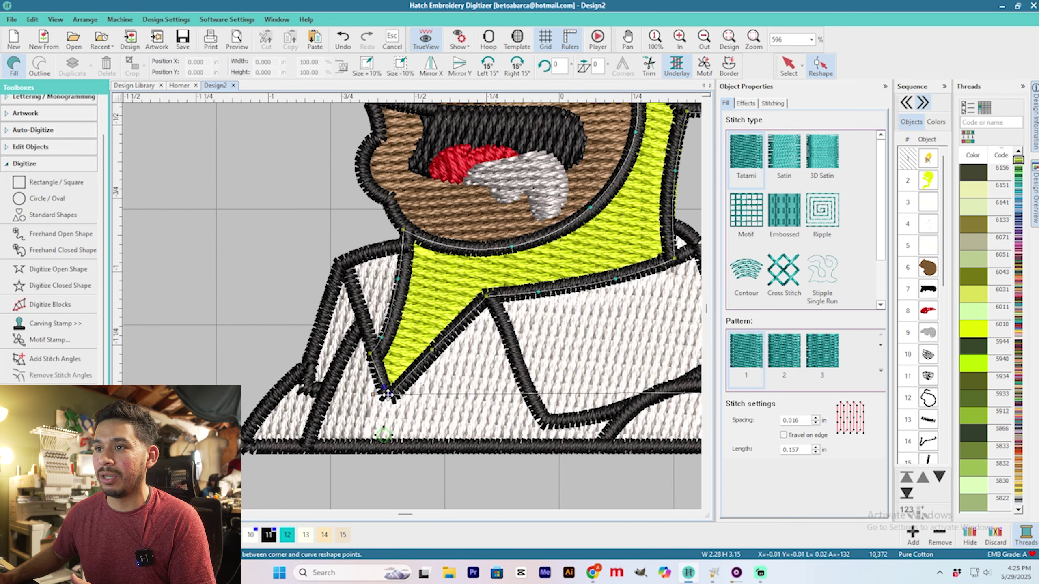
pyautogui.moveTo(432, 350); pyautogui.dragTo(433, 342)
pyautogui.moveTo(485, 296); pyautogui.dragTo(539, 287)
pyautogui.moveTo(615, 278); pyautogui.dragTo(614, 273)
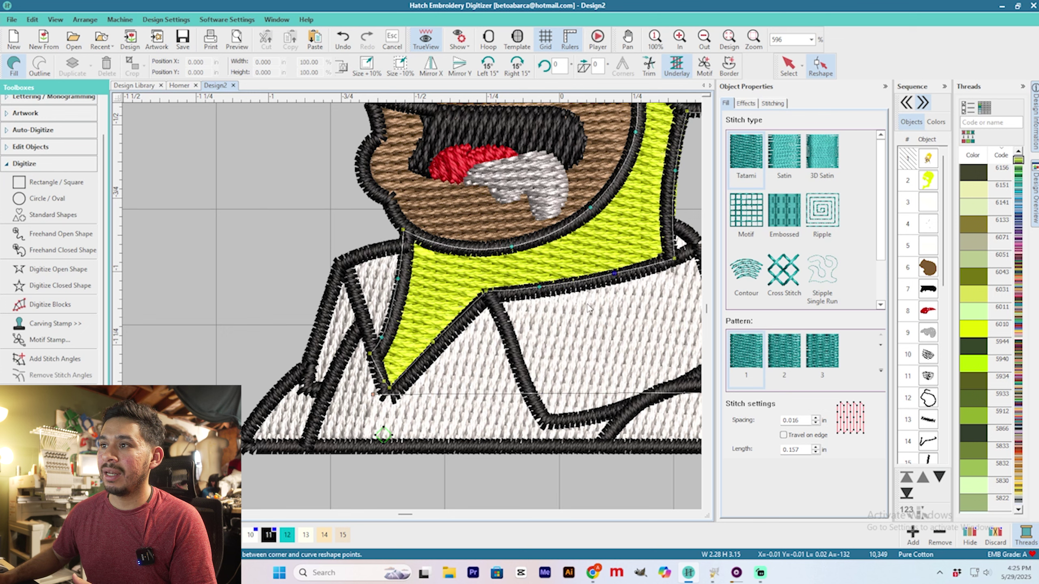
pyautogui.moveTo(675, 259); pyautogui.dragTo(674, 254)
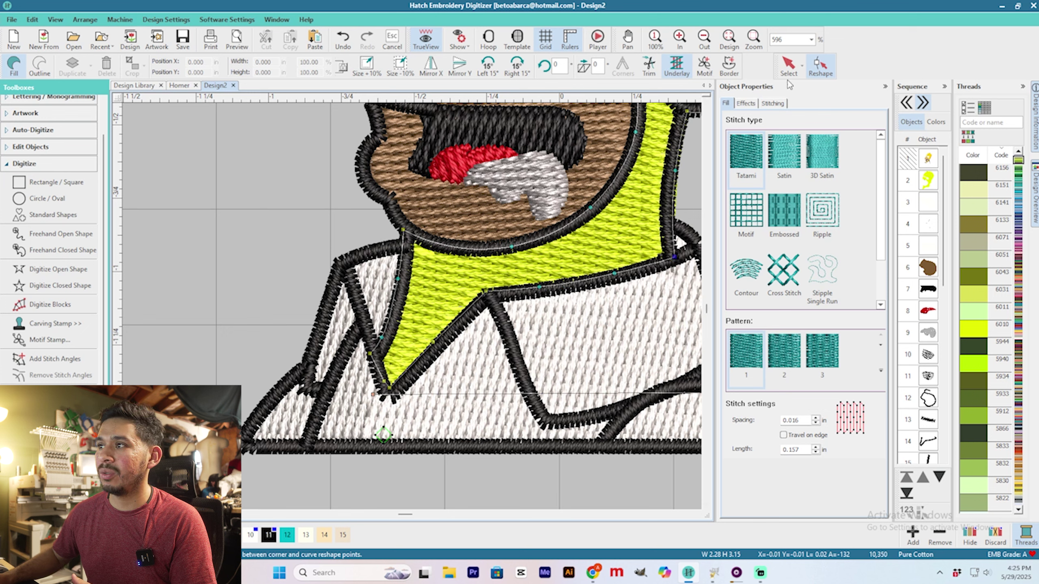
pyautogui.click(788, 66)
# Reshape the white shirt fill by moving its front lower corner and the curve node just above it slightly inward.
pyautogui.click(623, 293)
pyautogui.scroll(-1, 624, 293)
pyautogui.click(820, 65)
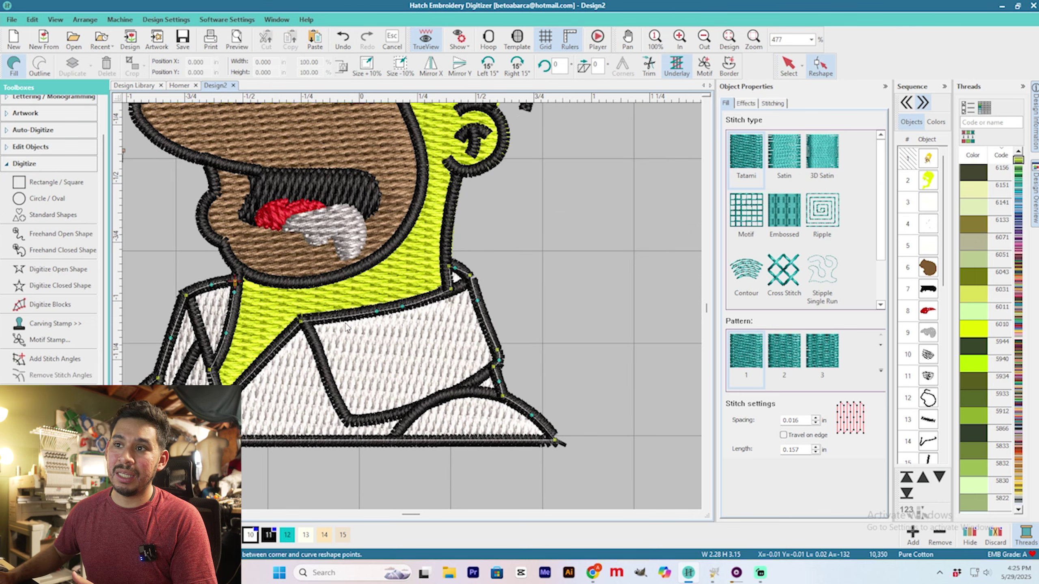
pyautogui.scroll(-2, 414, 312)
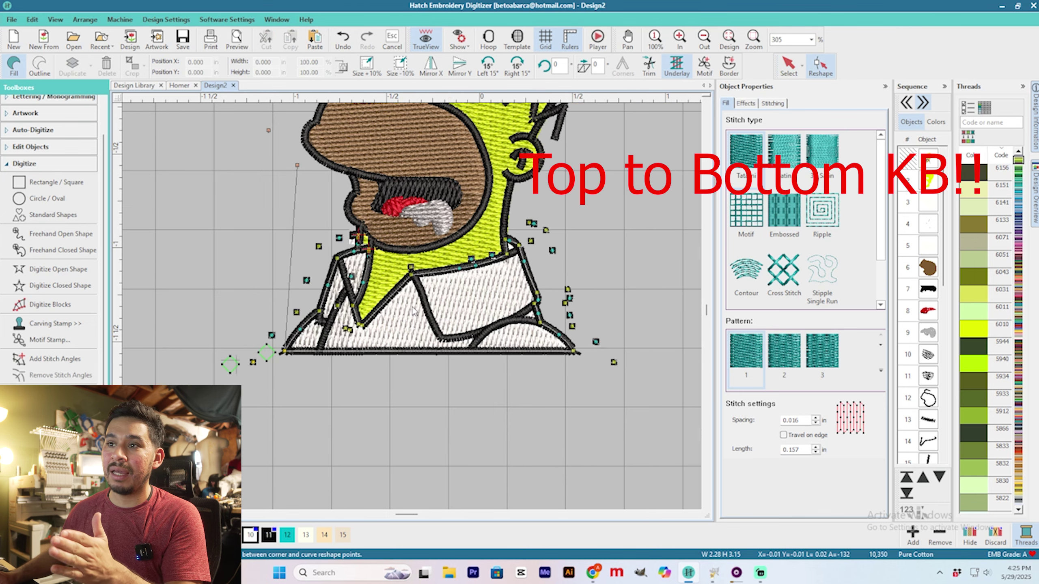
pyautogui.scroll(1, 414, 312)
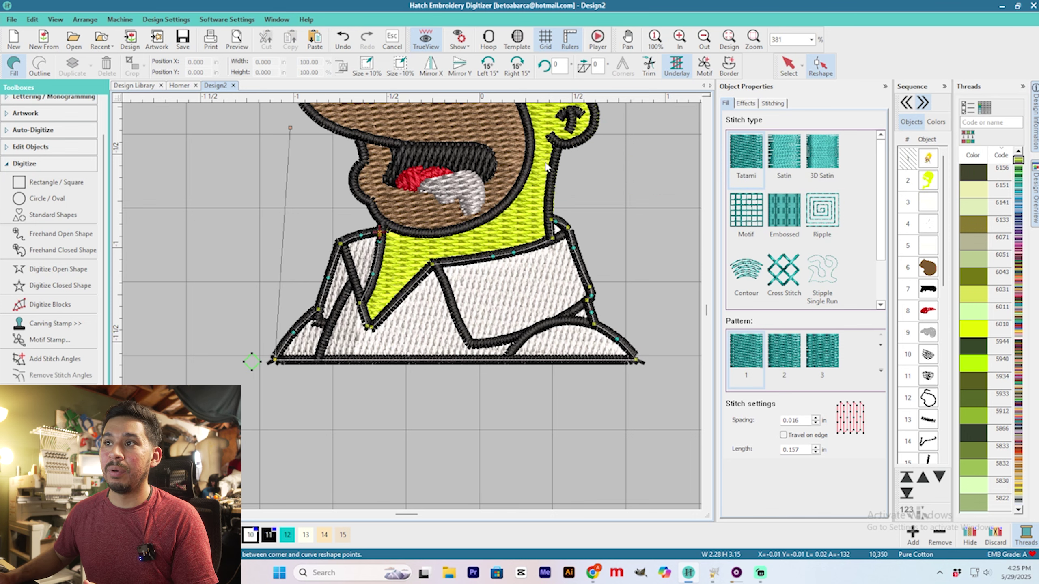
pyautogui.scroll(3, 314, 322)
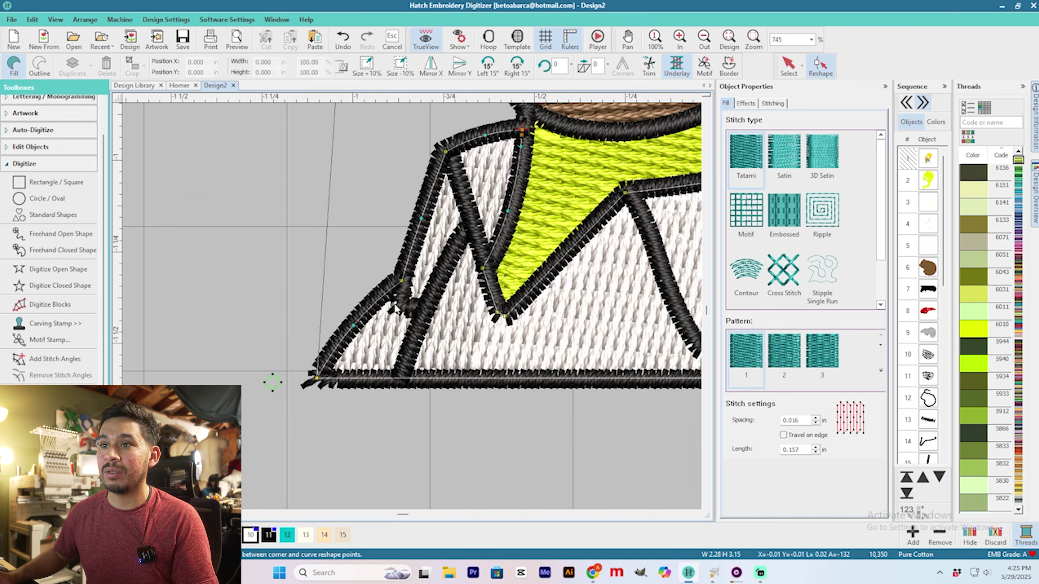
pyautogui.scroll(-2, 405, 301)
pyautogui.scroll(2, 408, 303)
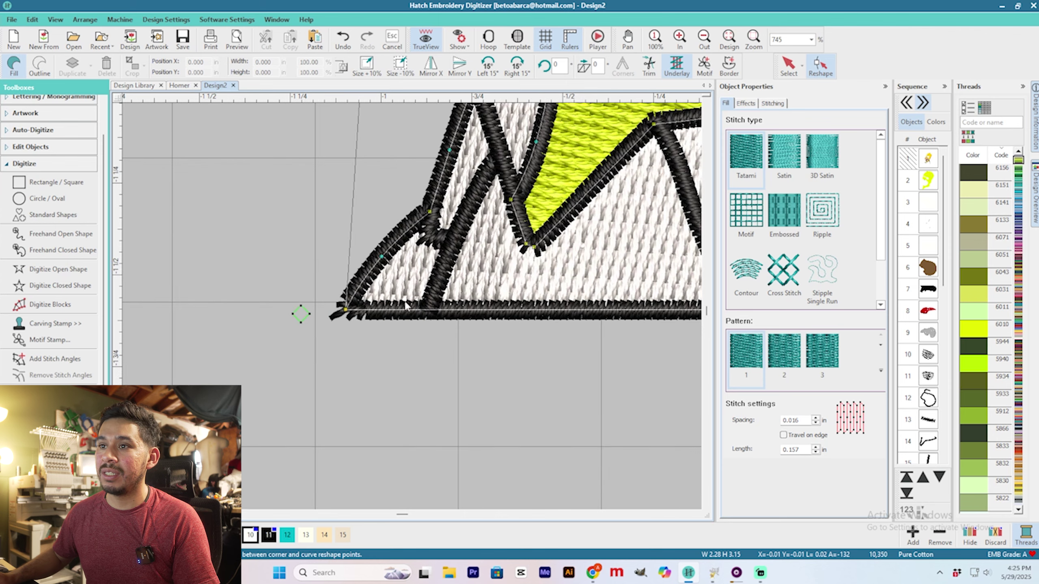
pyautogui.moveTo(347, 309); pyautogui.dragTo(356, 309)
pyautogui.moveTo(381, 256); pyautogui.dragTo(388, 260)
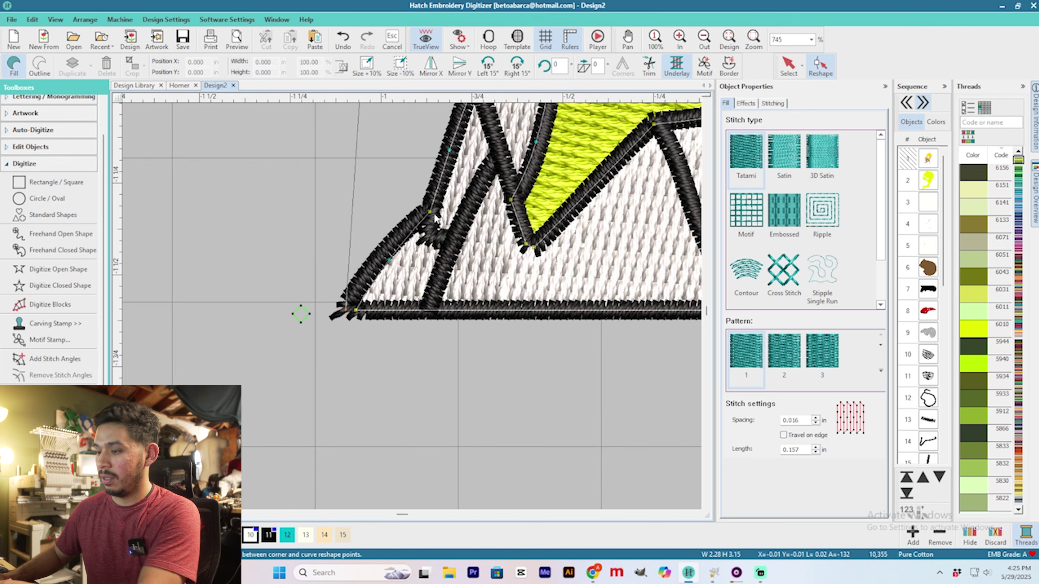
# Shift the shirt fill's front collar nodes slightly inward and move the front lower corner node slightly down and outward.
pyautogui.scroll(-2, 431, 212)
pyautogui.scroll(2, 453, 228)
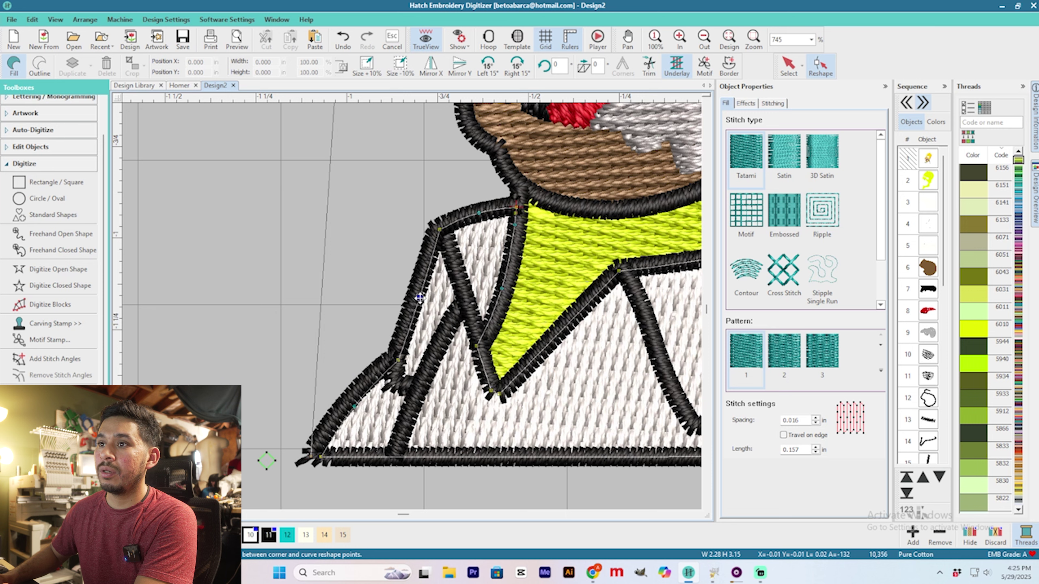
pyautogui.moveTo(442, 228); pyautogui.dragTo(518, 202)
pyautogui.scroll(-1, 516, 201)
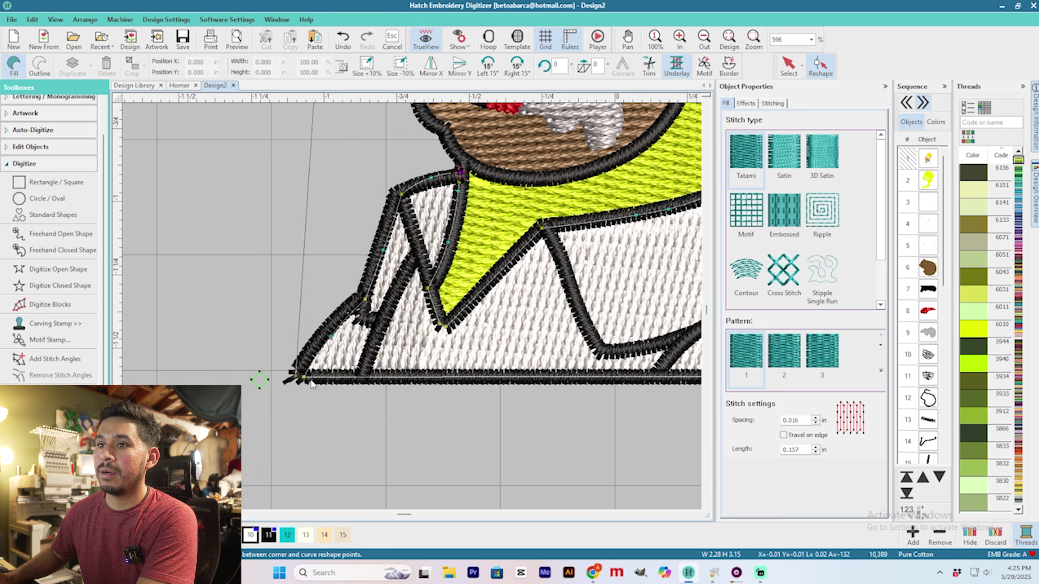
pyautogui.moveTo(305, 377); pyautogui.dragTo(298, 382)
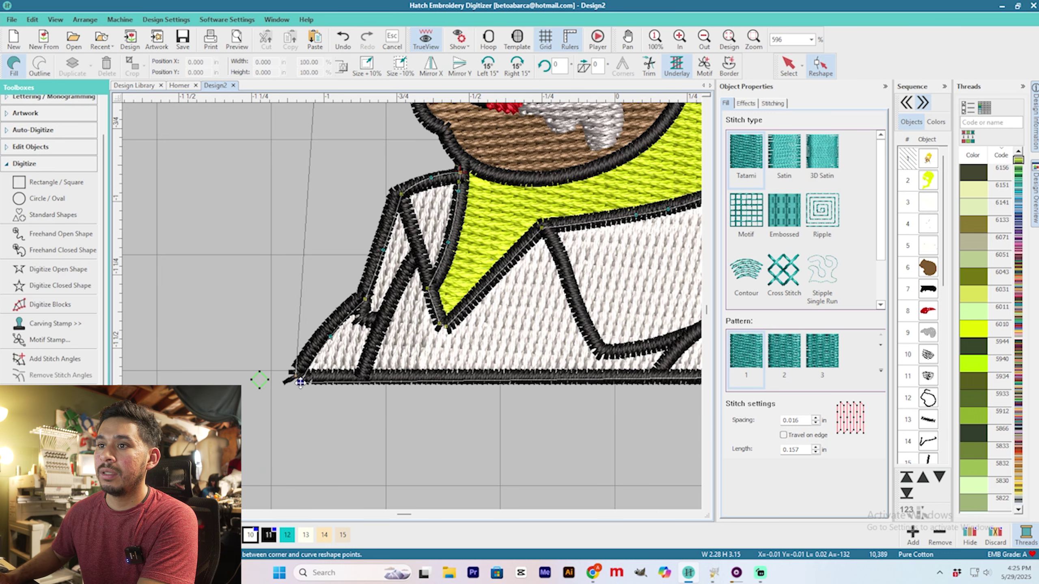
# Move the shirt fill's back lower corner, the curve node above it and the nodes at the sleeve notch slightly inward.
pyautogui.scroll(-3, 506, 314)
pyautogui.scroll(1, 412, 305)
pyautogui.scroll(1, 559, 263)
pyautogui.click(543, 266)
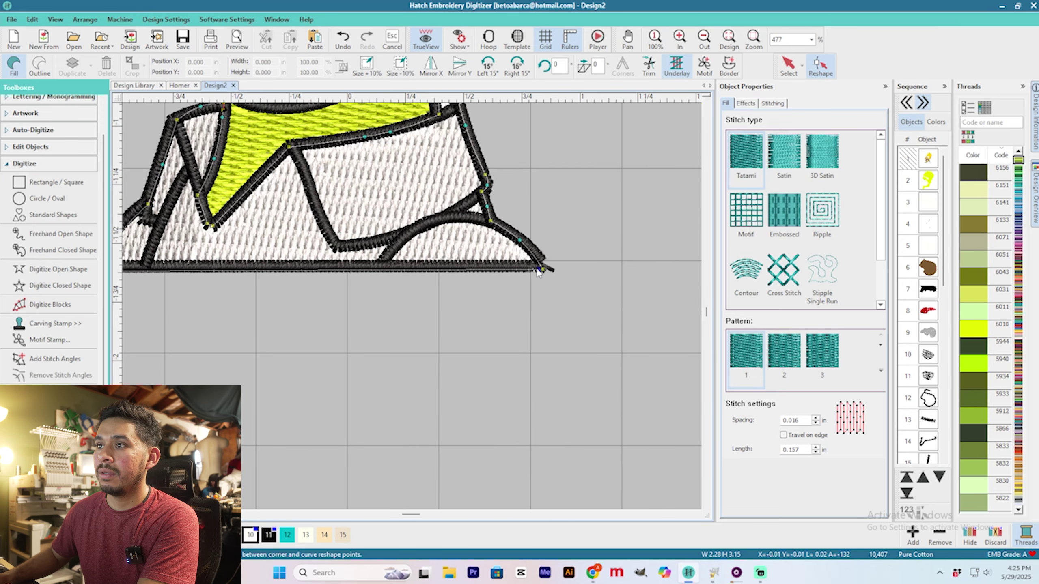
pyautogui.moveTo(540, 270); pyautogui.dragTo(517, 241)
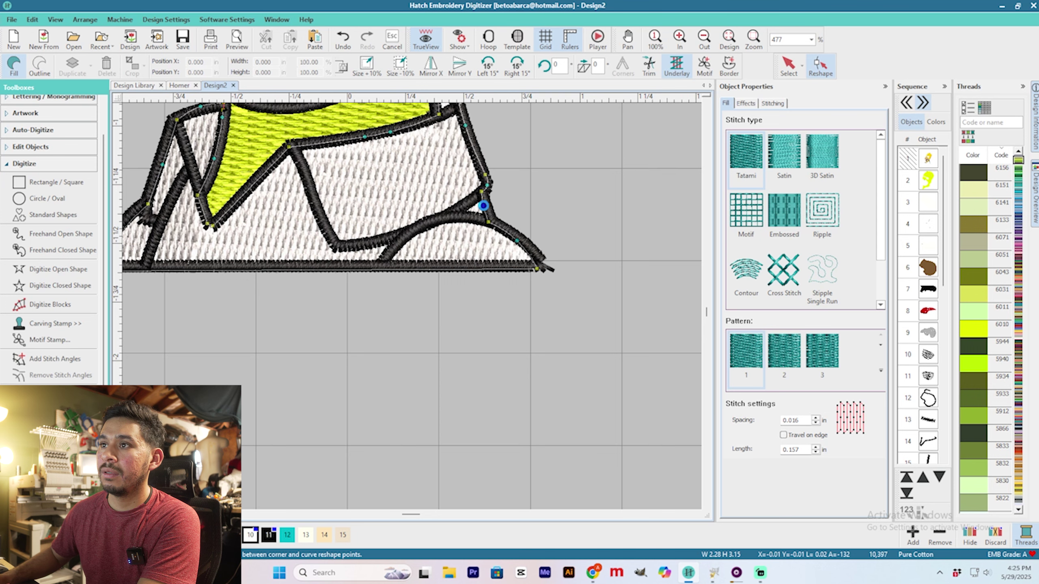
pyautogui.click(487, 177)
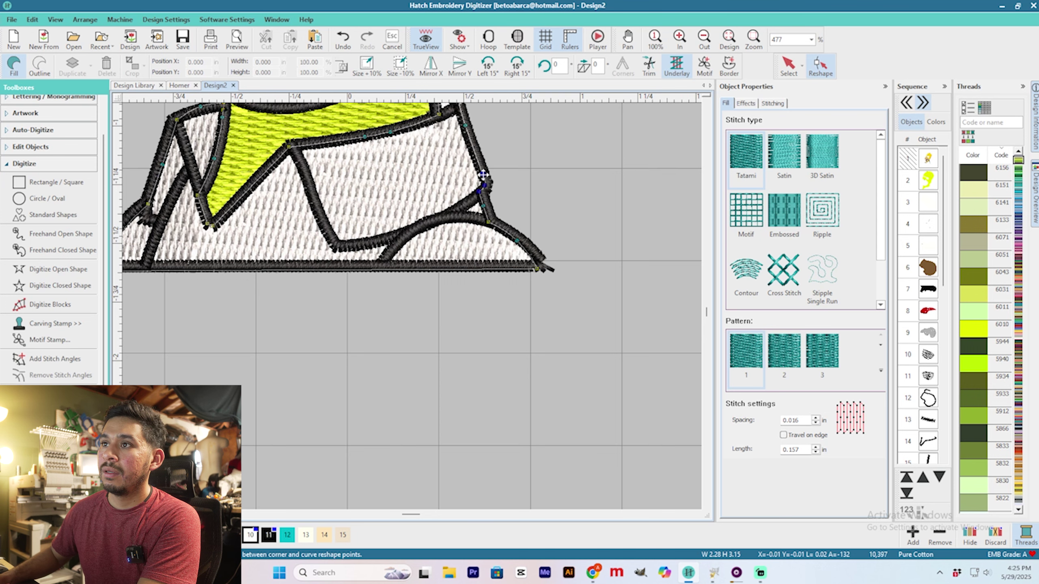
# Nudge the shirt fill's nodes along the back of the collar slightly inward and finish reshaping.
pyautogui.scroll(-1, 473, 156)
pyautogui.scroll(1, 417, 295)
pyautogui.moveTo(398, 287); pyautogui.dragTo(388, 263)
pyautogui.click(392, 263)
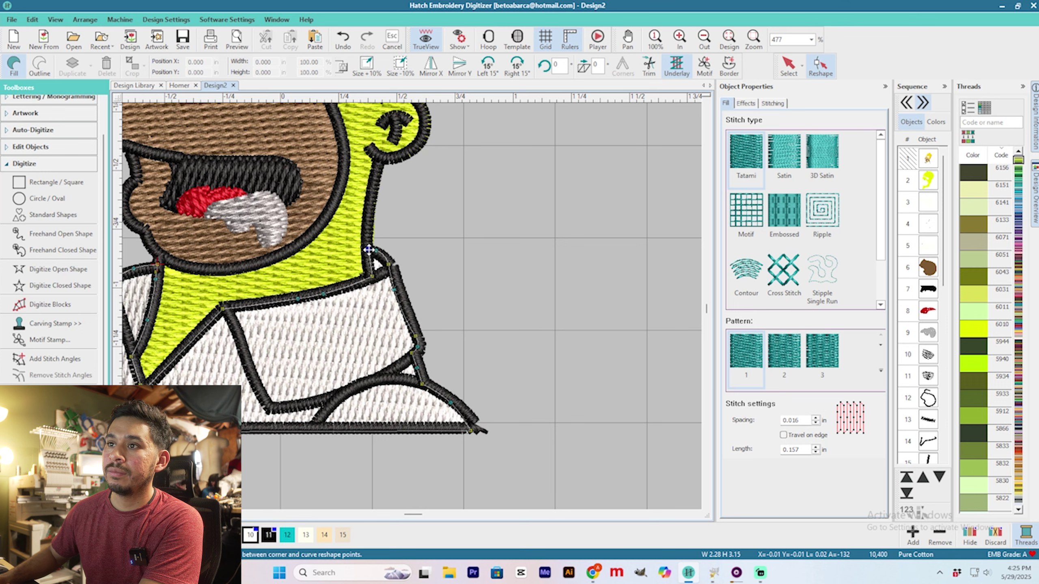
pyautogui.scroll(-1, 400, 313)
pyautogui.click(788, 66)
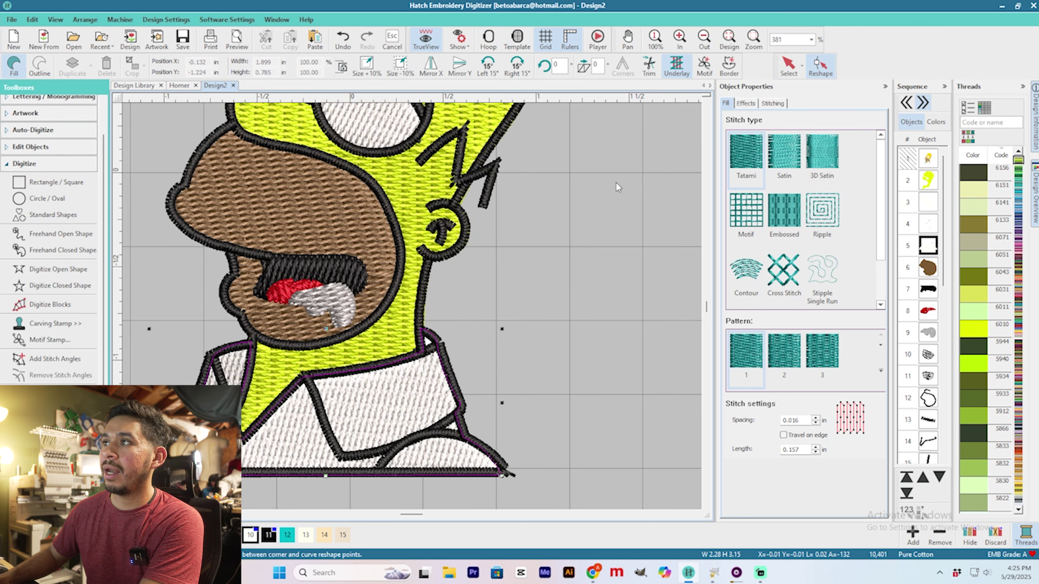
# Reshape the brown muzzle fill by moving the nodes on its back curve and along the nose and lips slightly outward.
pyautogui.click(389, 194)
pyautogui.click(820, 66)
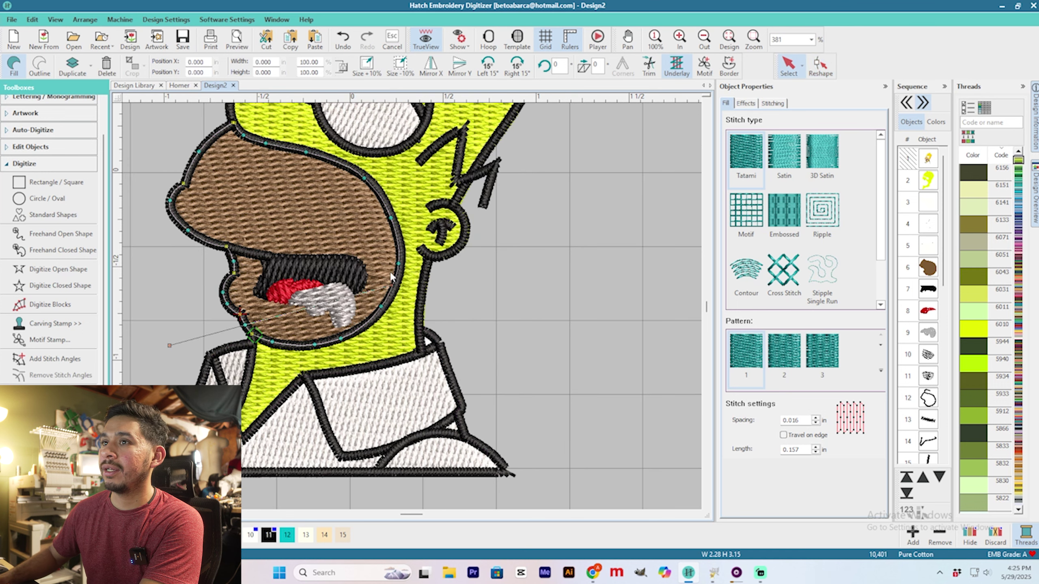
pyautogui.click(391, 217)
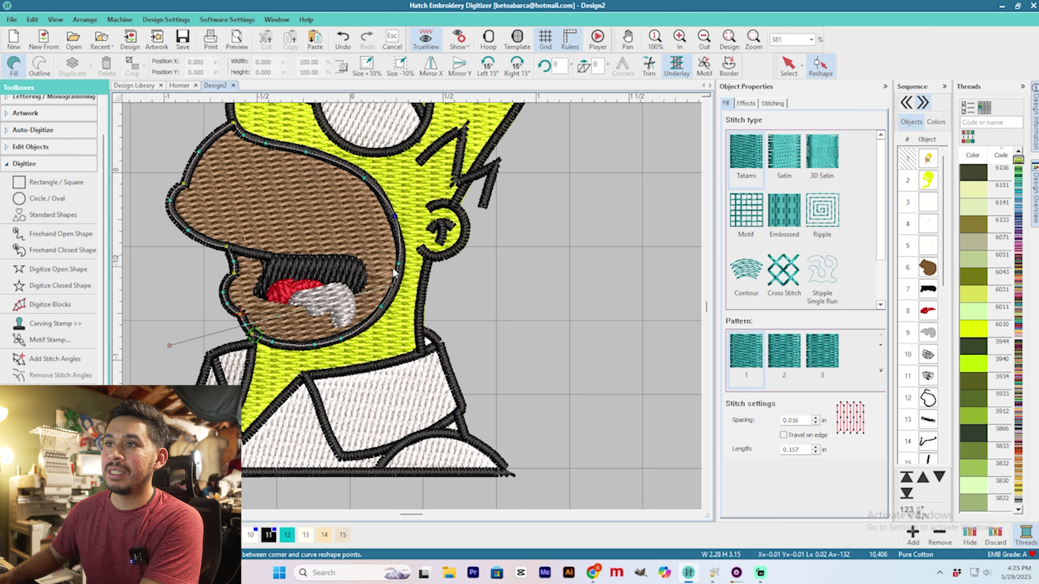
pyautogui.click(387, 305)
pyautogui.moveTo(163, 138); pyautogui.dragTo(242, 314)
pyautogui.moveTo(233, 271); pyautogui.dragTo(229, 270)
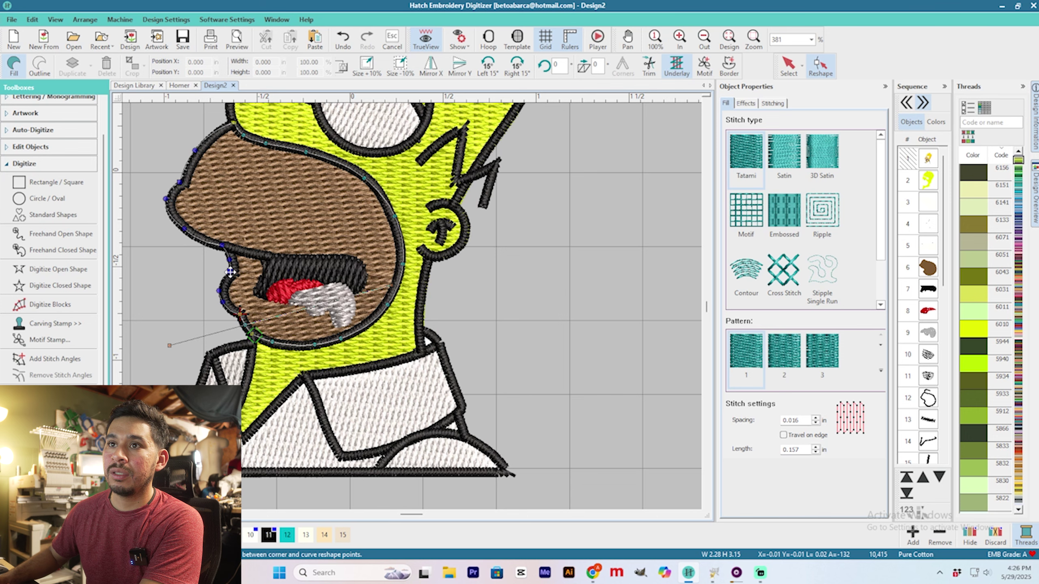
# Move the brown fill's chin nodes and upper-edge nodes slightly inward beneath the outline, and finish reshaping.
pyautogui.keyDown('ctrl'); pyautogui.click(246, 326); pyautogui.keyUp('ctrl')
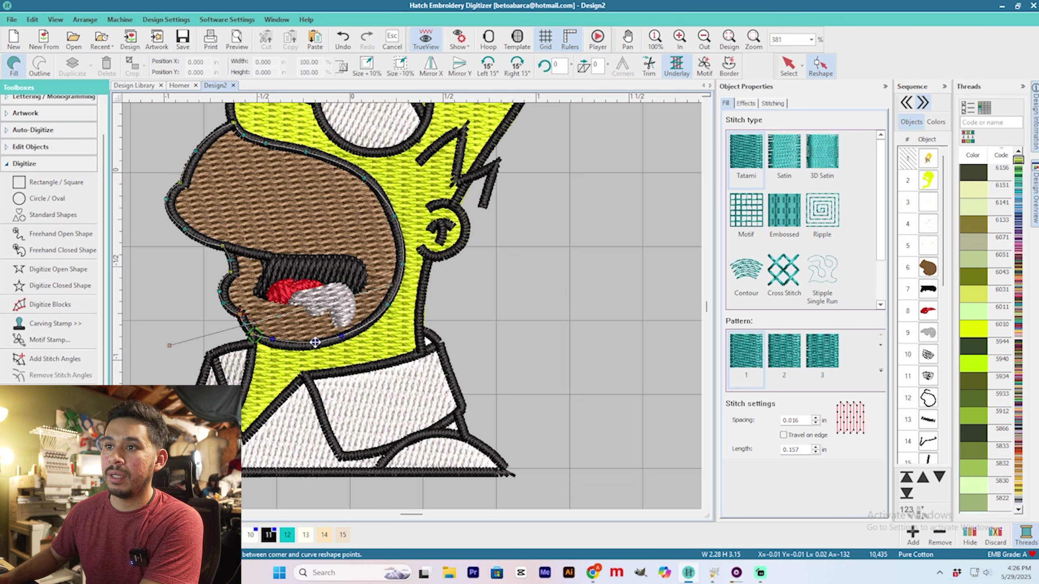
pyautogui.scroll(1, 407, 265)
pyautogui.moveTo(343, 197); pyautogui.dragTo(489, 281)
pyautogui.click(788, 66)
# Reshape the white eye fill by moving the nodes along the lower edge of the eyes slightly outward, and deselect it.
pyautogui.click(563, 230)
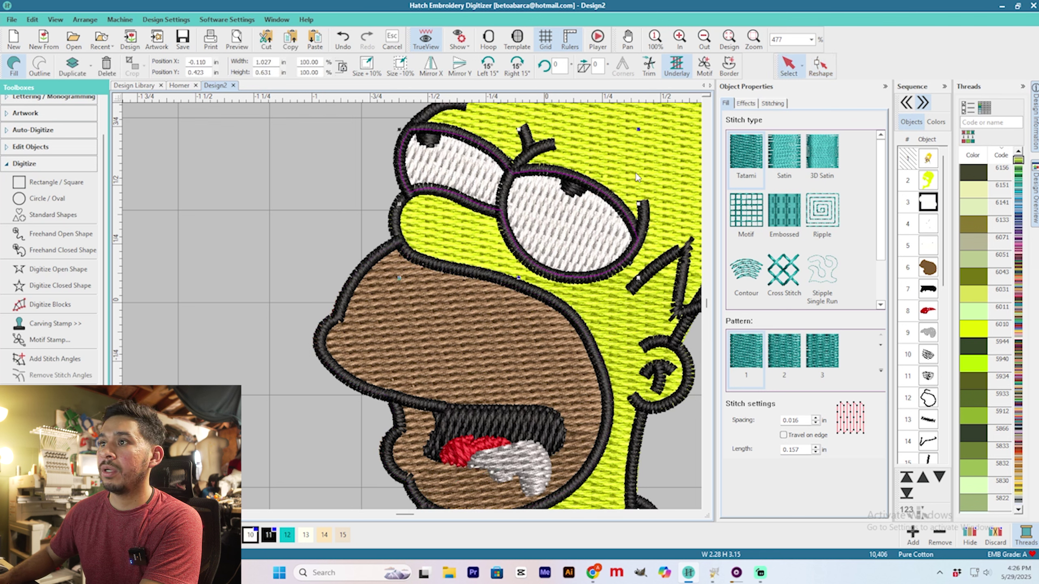
pyautogui.click(820, 65)
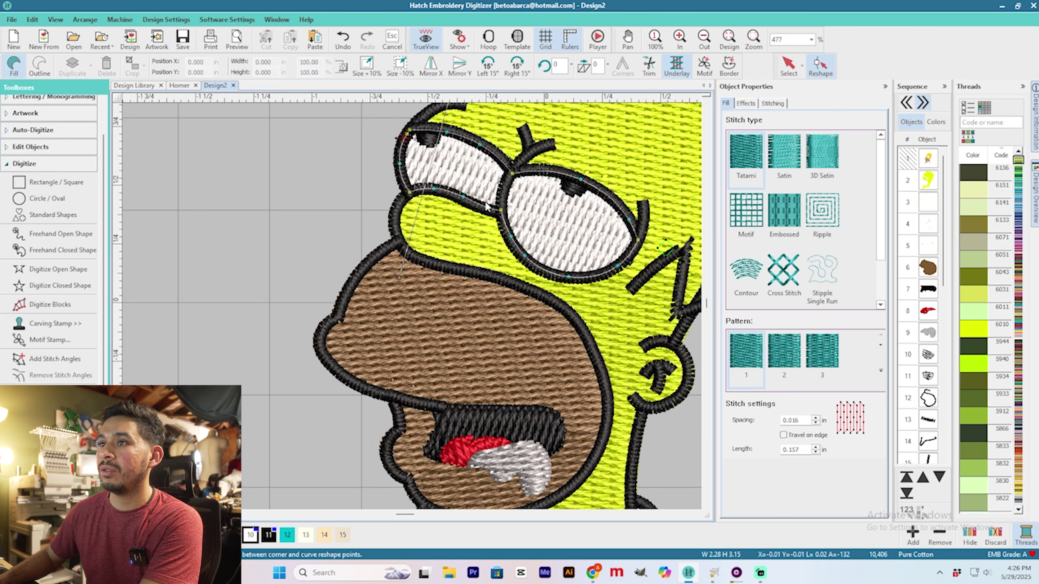
pyautogui.moveTo(401, 186); pyautogui.dragTo(561, 279)
pyautogui.click(787, 68)
pyautogui.click(280, 176)
# Select the entire Homer design and set its height to 3 in.
pyautogui.scroll(-4, 280, 176)
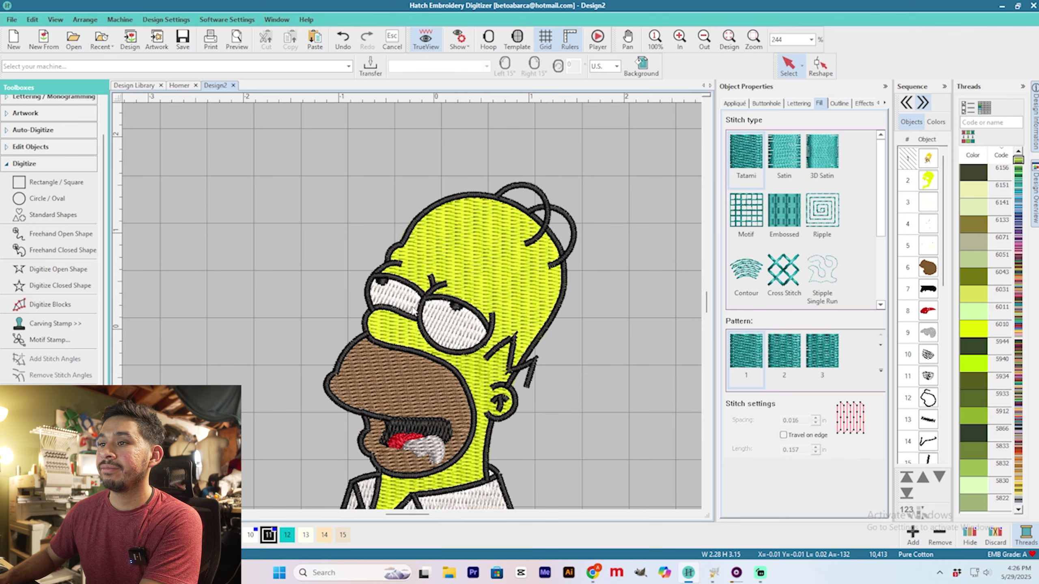
pyautogui.scroll(-2, 461, 336)
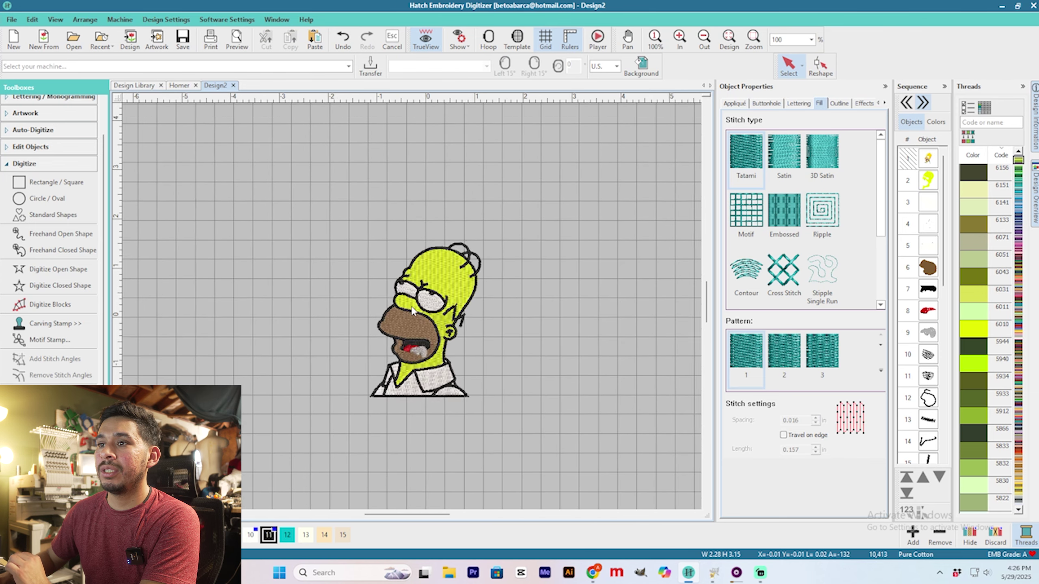
pyautogui.scroll(3, 398, 329)
pyautogui.scroll(-5, 405, 302)
pyautogui.moveTo(484, 385); pyautogui.dragTo(287, 182)
pyautogui.doubleClick(332, 72)
pyautogui.write('3')
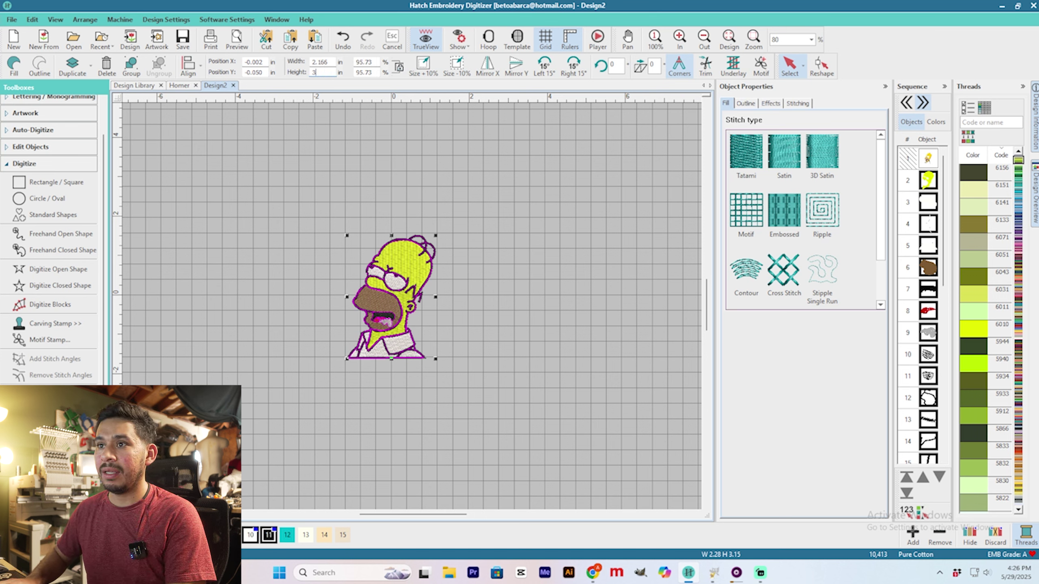
pyautogui.press('Return')
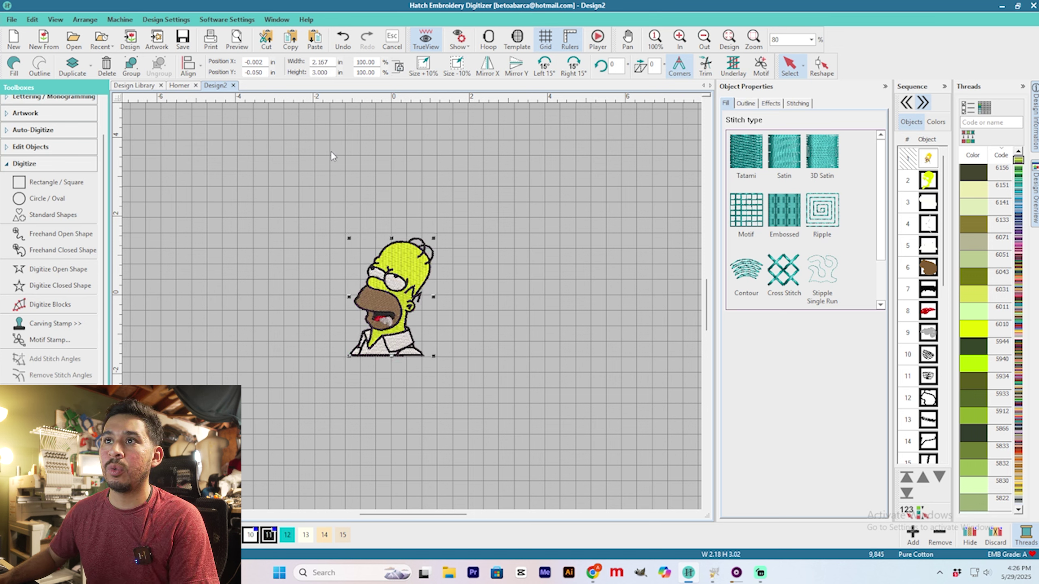